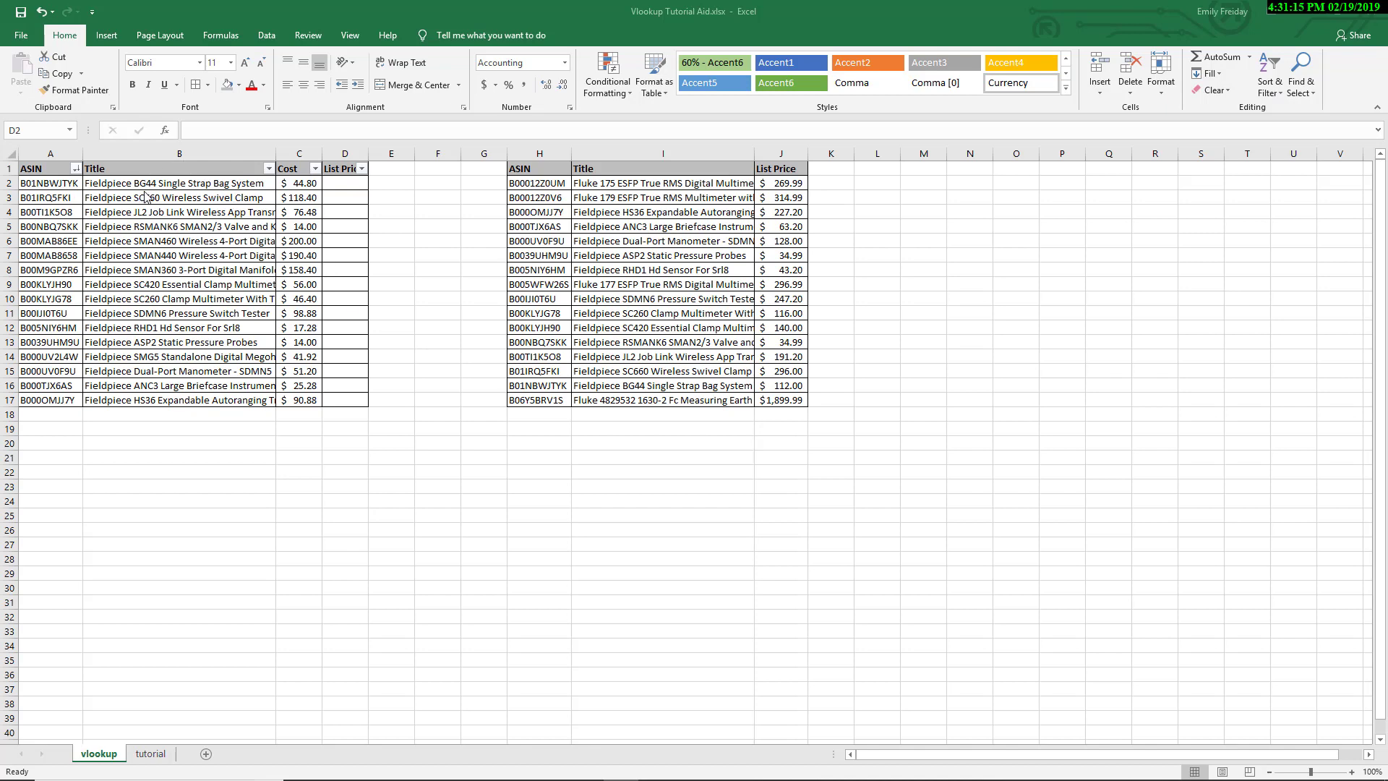
pyautogui.click(341, 185)
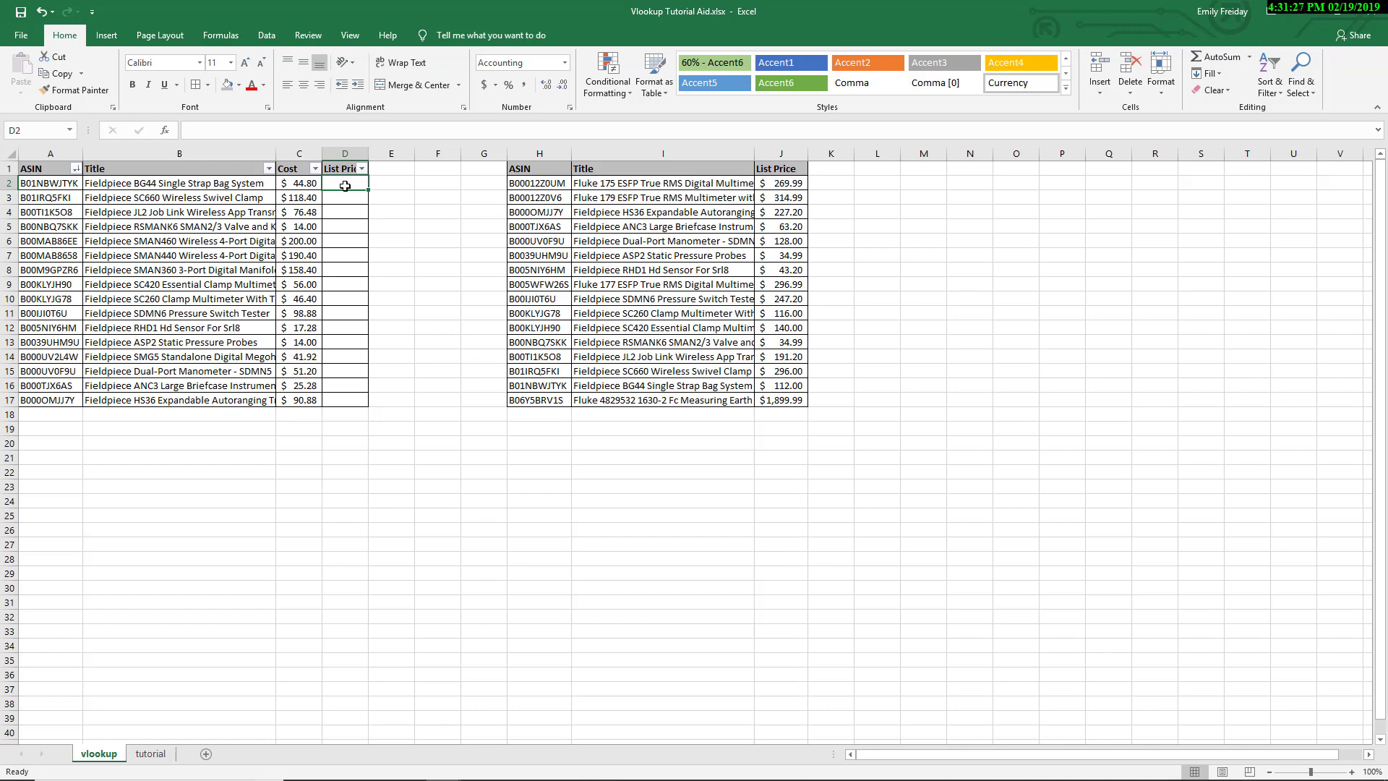
pyautogui.write('=')
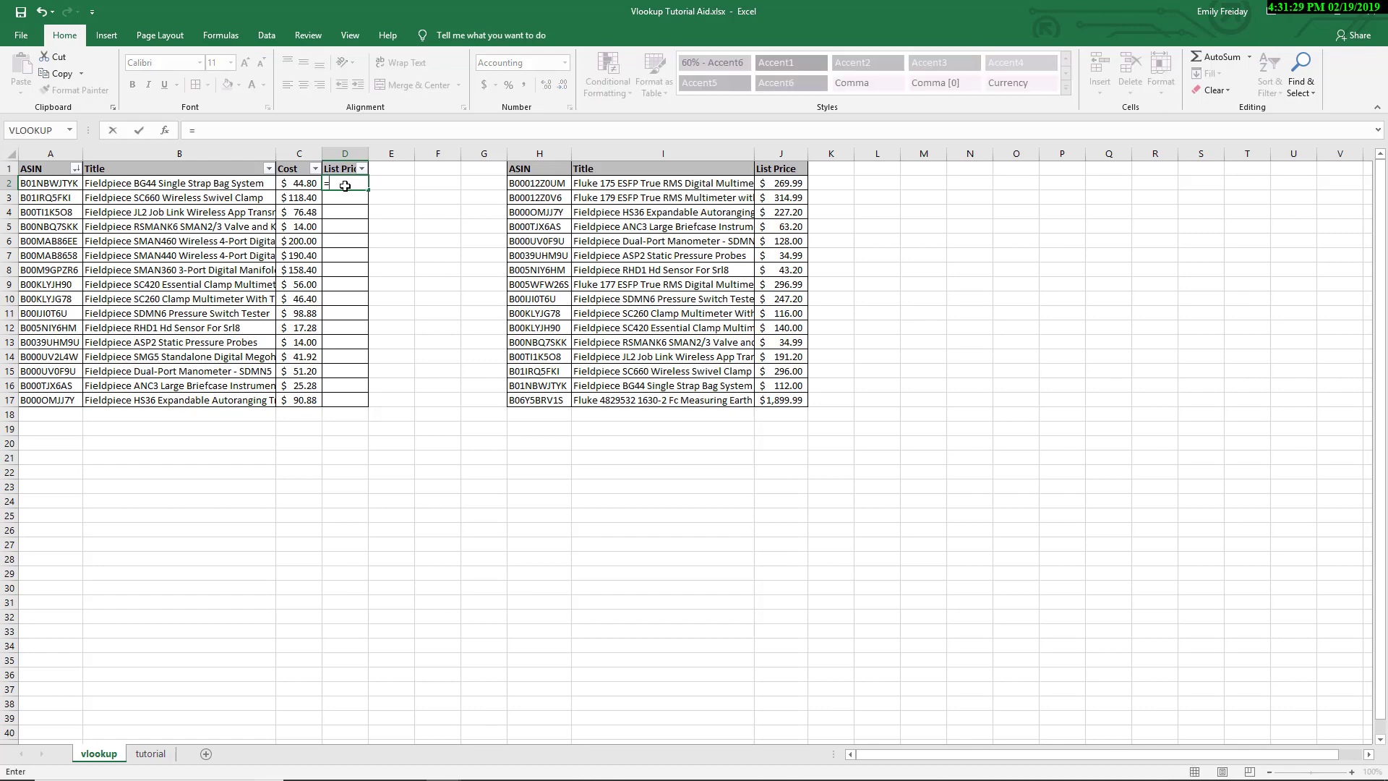
pyautogui.write('vlook')
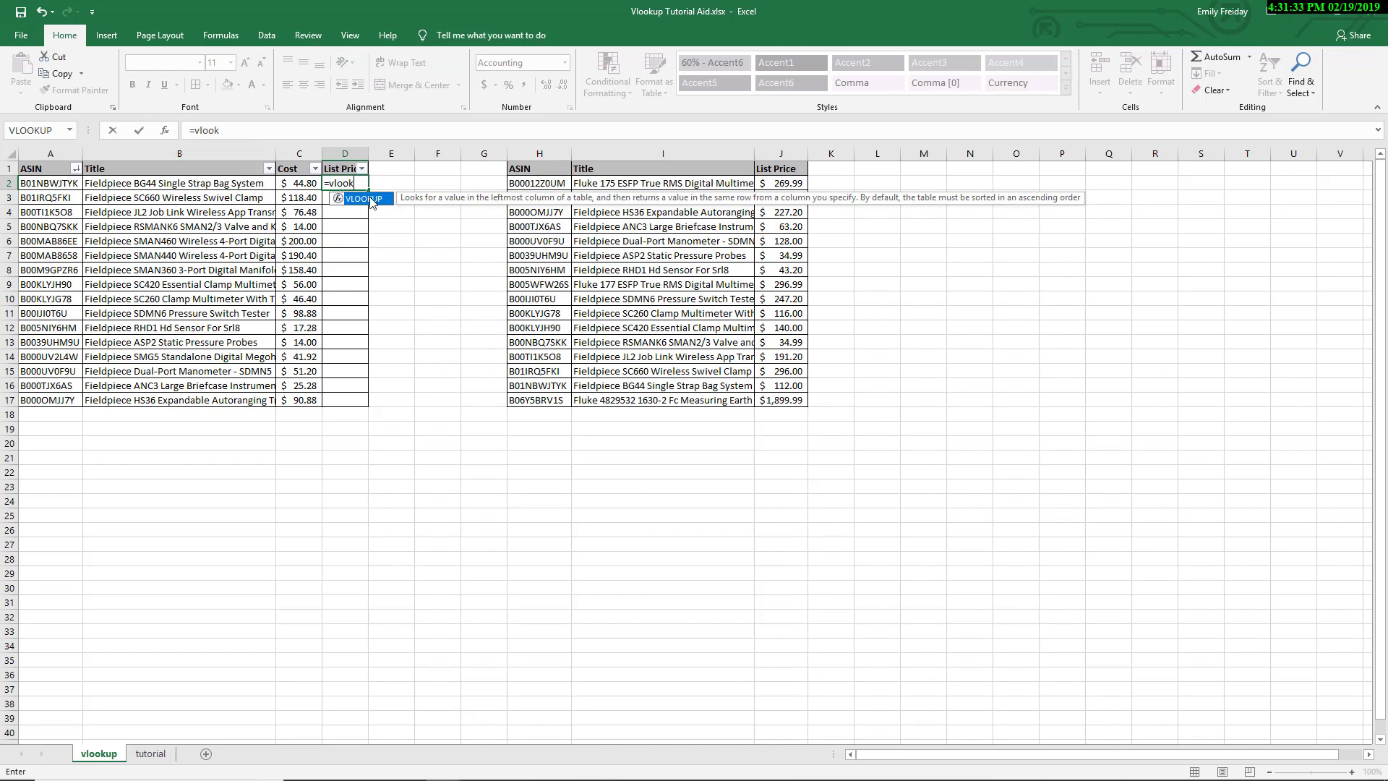
pyautogui.doubleClick(369, 201)
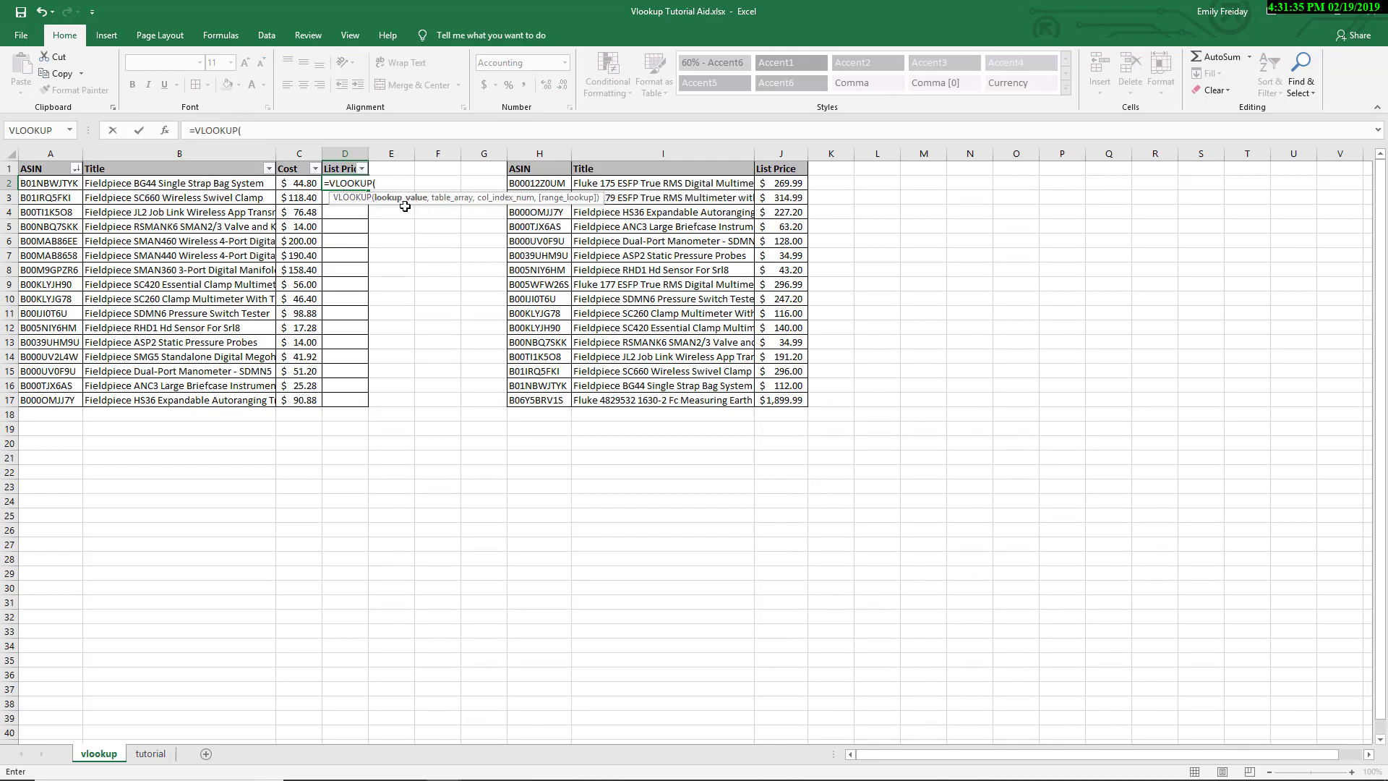
pyautogui.press('BackSpace')
pyautogui.press('Escape')
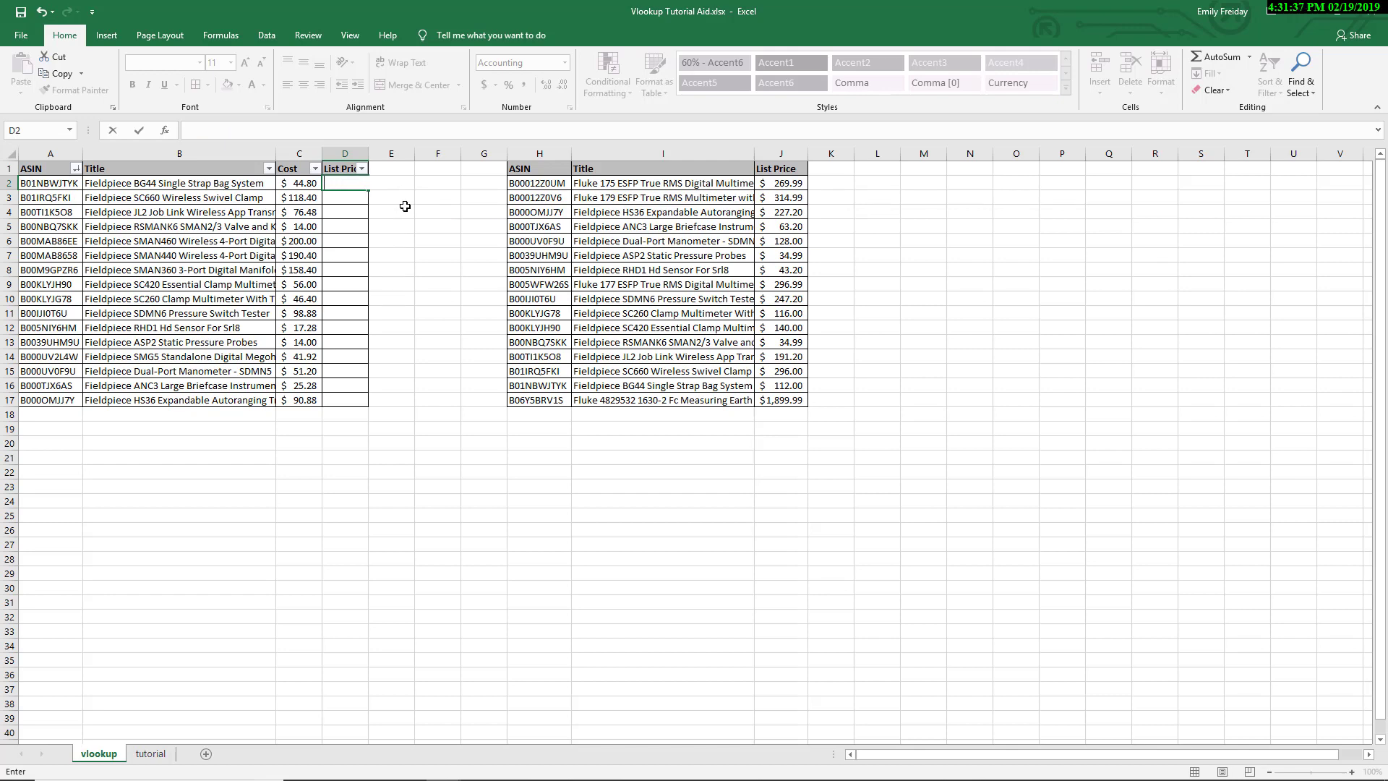
pyautogui.press('Escape')
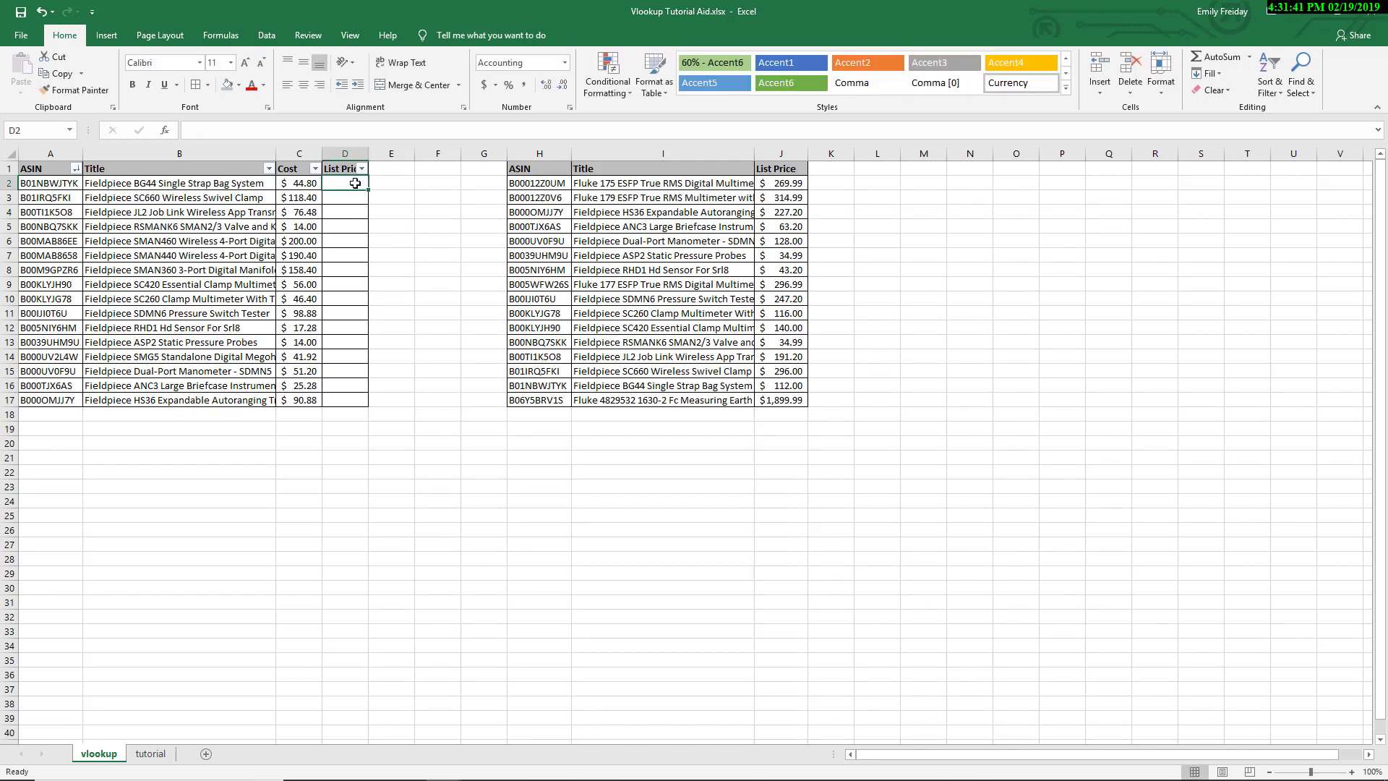
# - Start inserting a function in cell D2 and select VLOOKUP from the All category
pyautogui.click(166, 132)
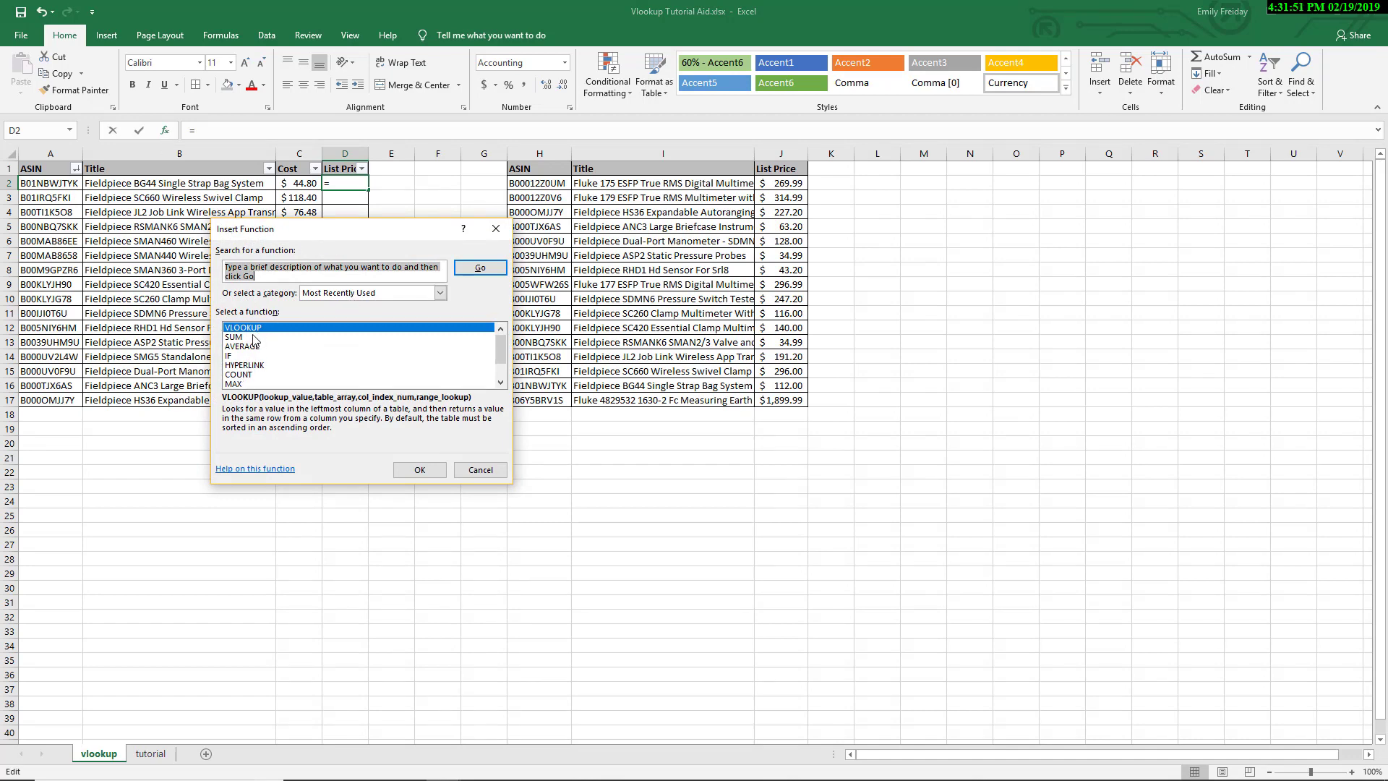
pyautogui.click(273, 329)
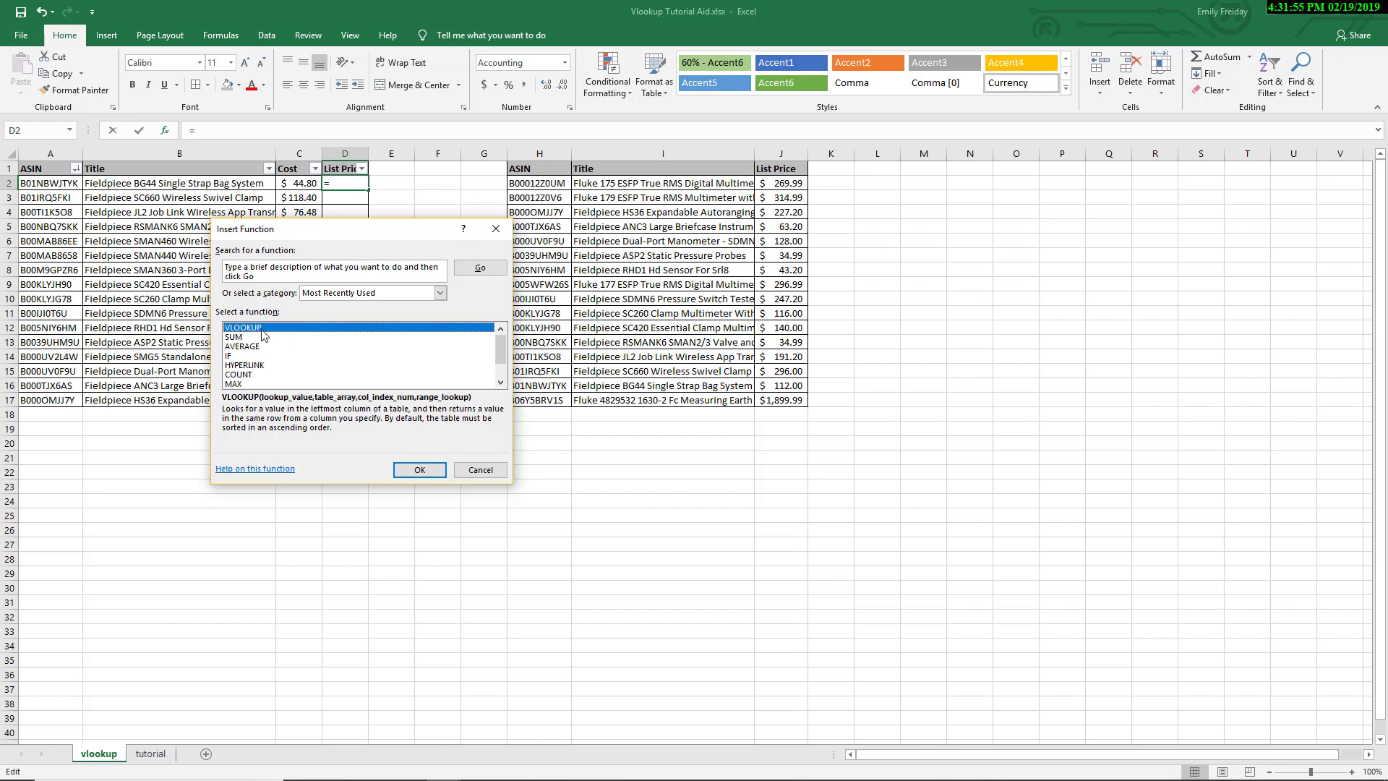
pyautogui.click(440, 292)
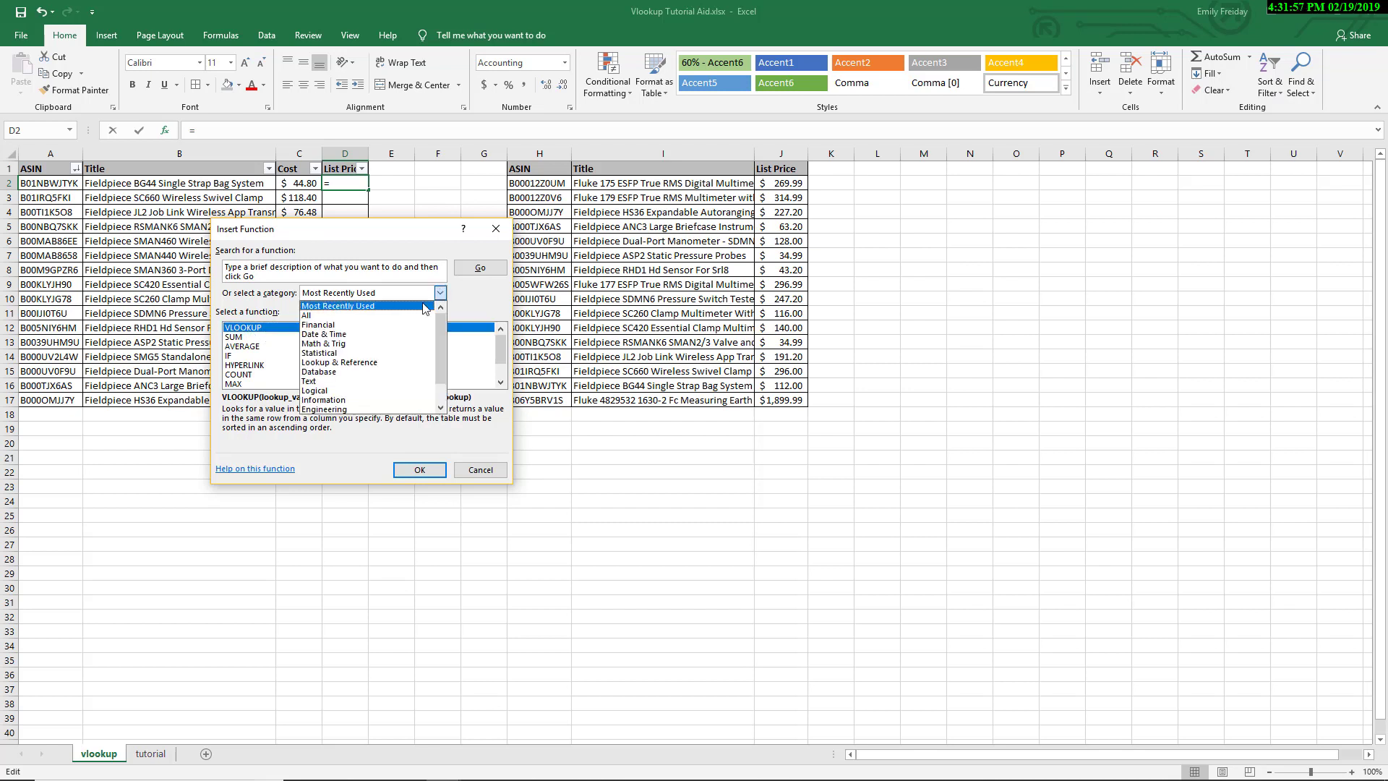
pyautogui.click(386, 316)
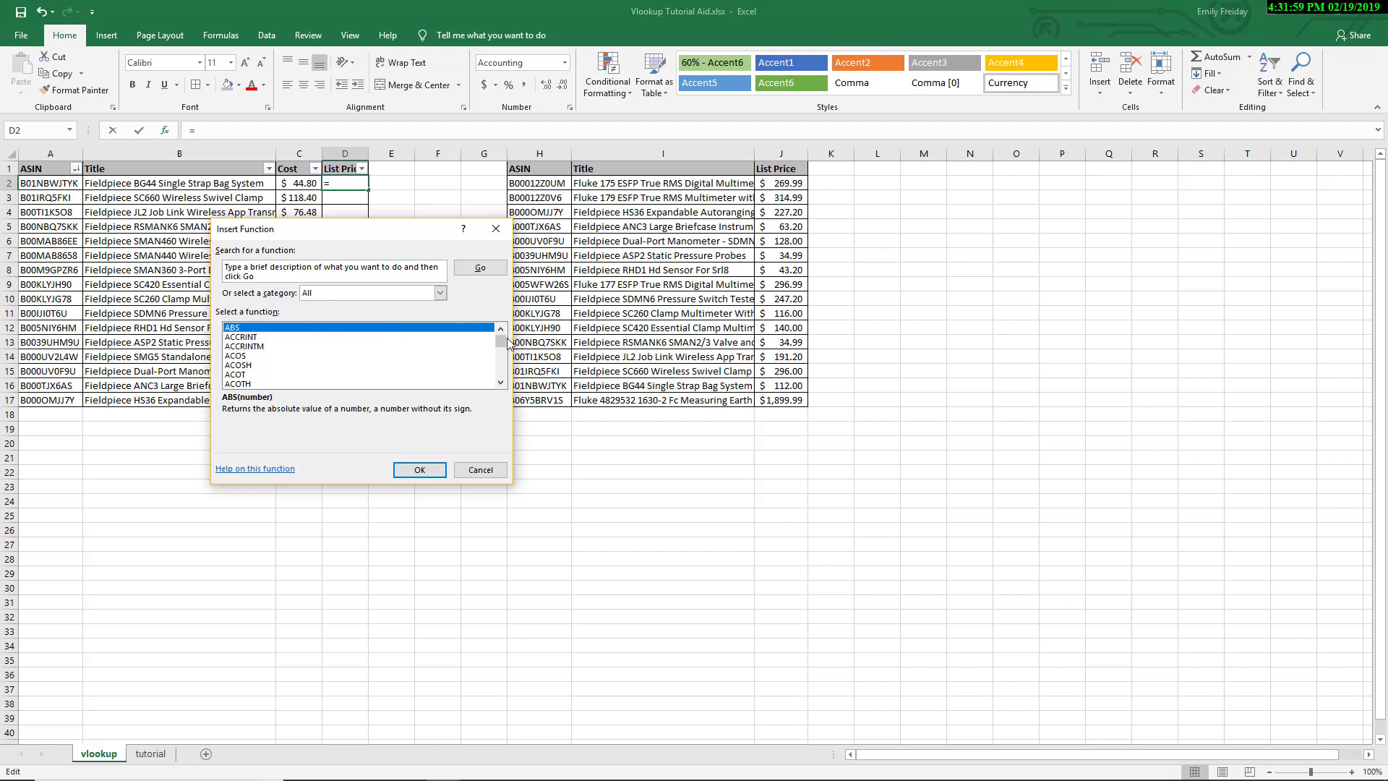
pyautogui.moveTo(500, 337); pyautogui.dragTo(412, 365)
pyautogui.scroll(-3, 412, 365)
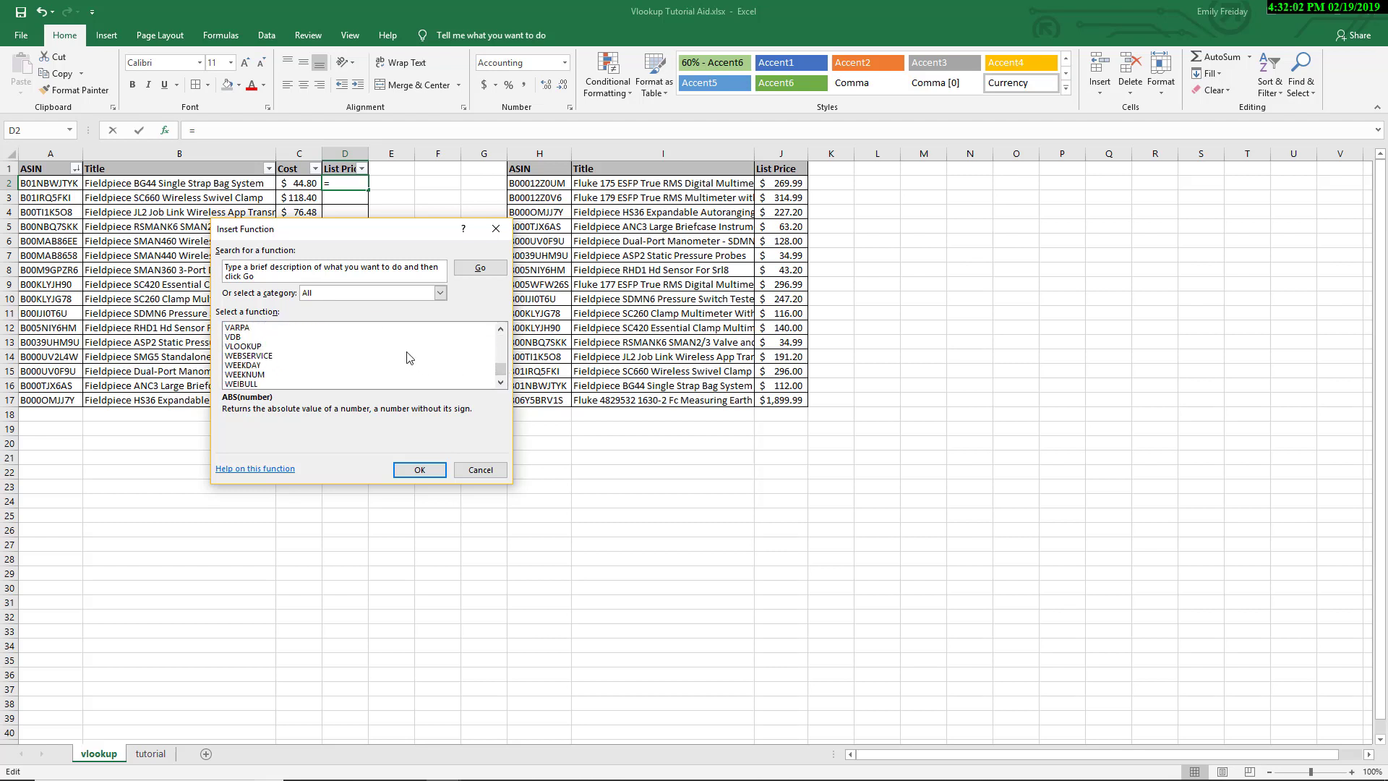
pyautogui.click(267, 347)
# - Search the functions for "vlookup" and insert VLOOKUP into cell D2
pyautogui.click(236, 263)
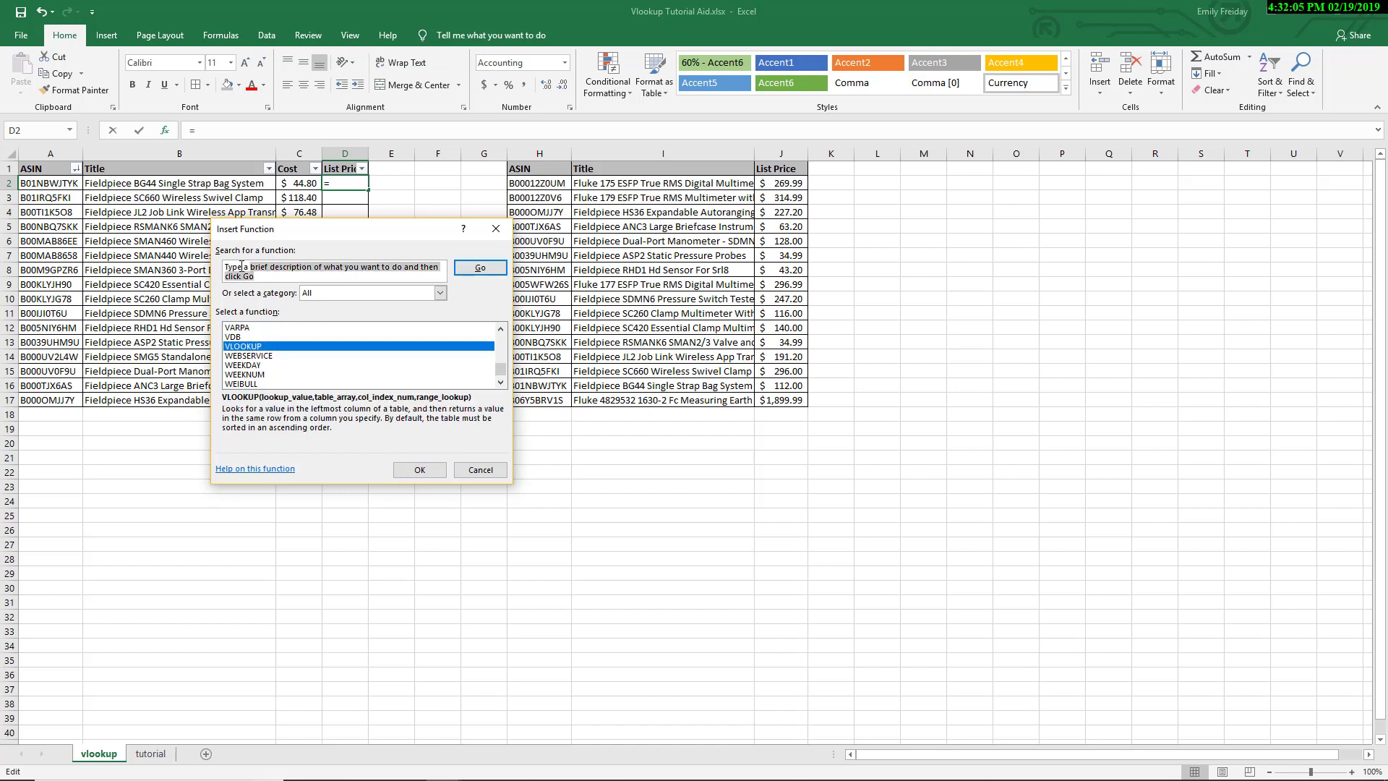
pyautogui.write('vlookup')
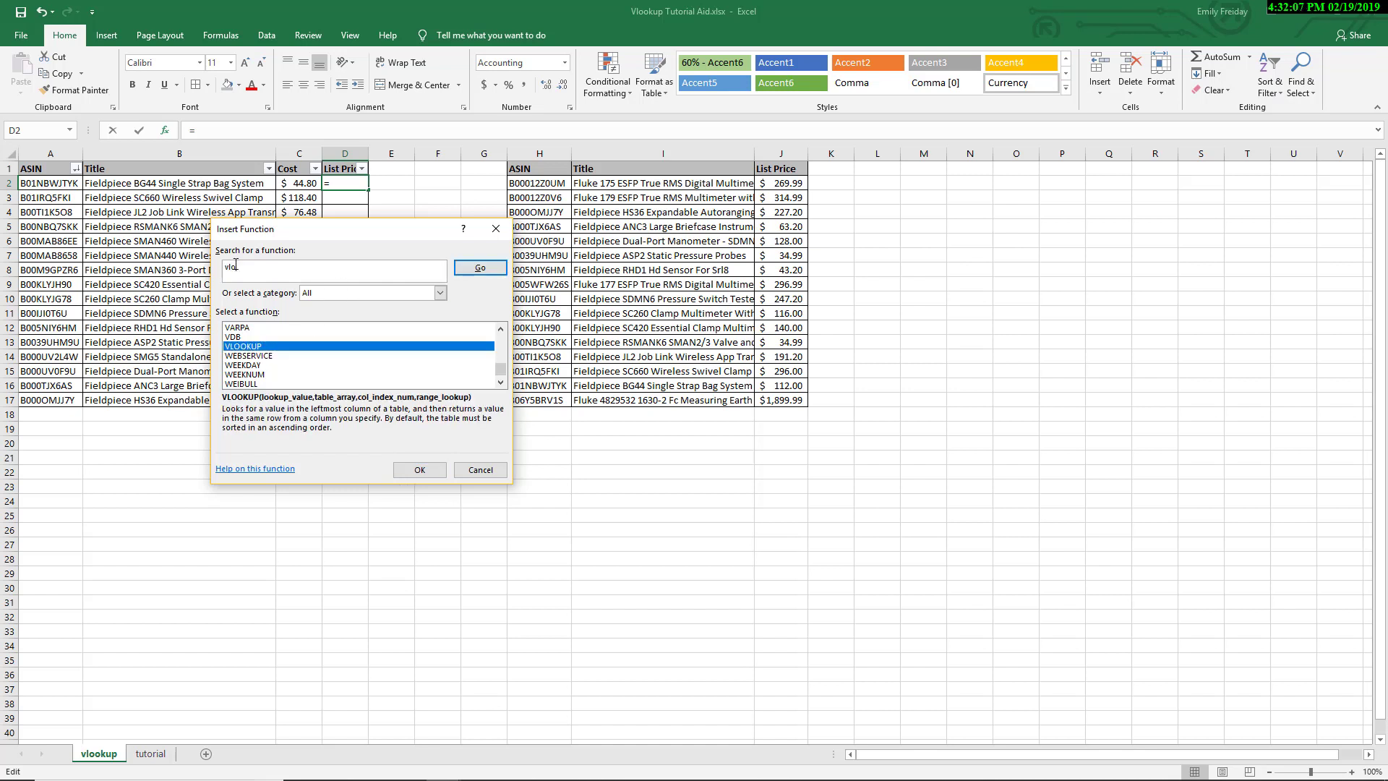
pyautogui.click(466, 269)
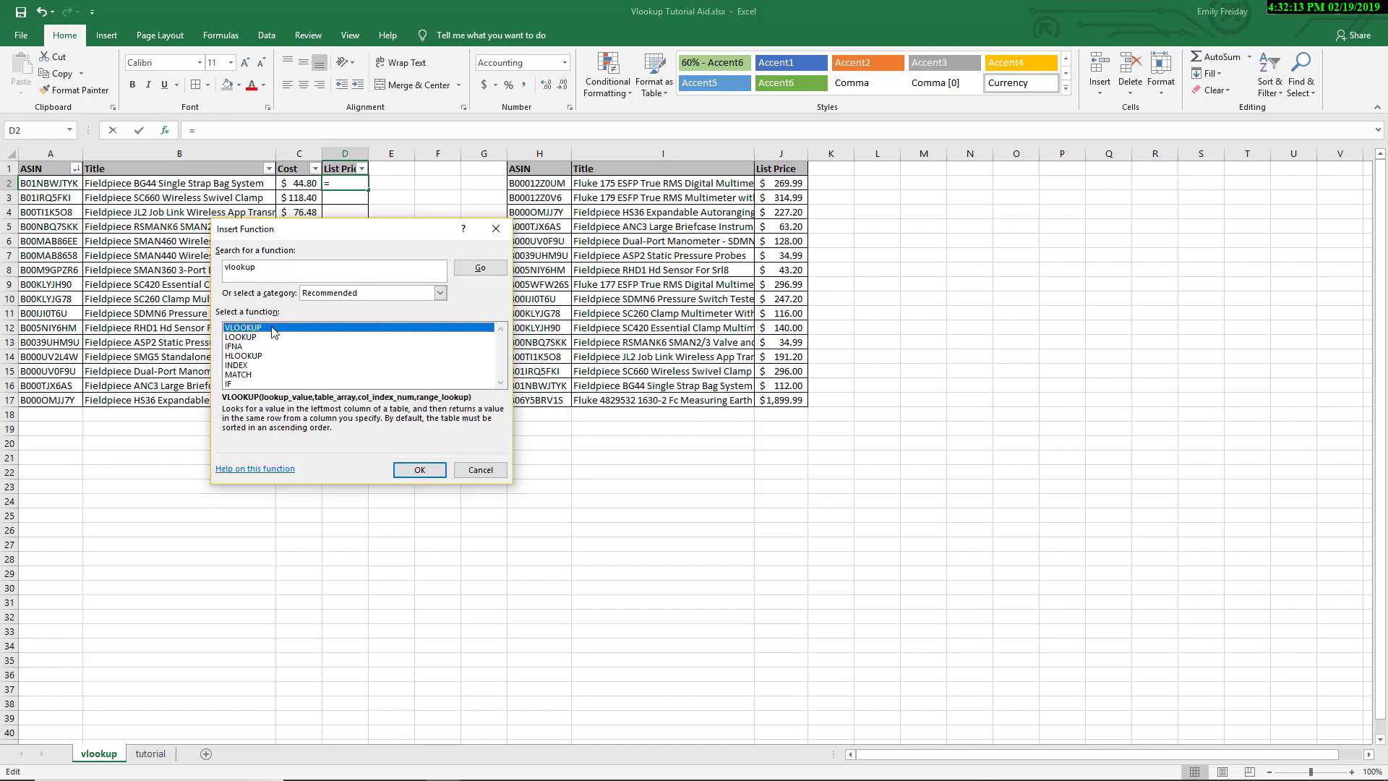
pyautogui.click(418, 470)
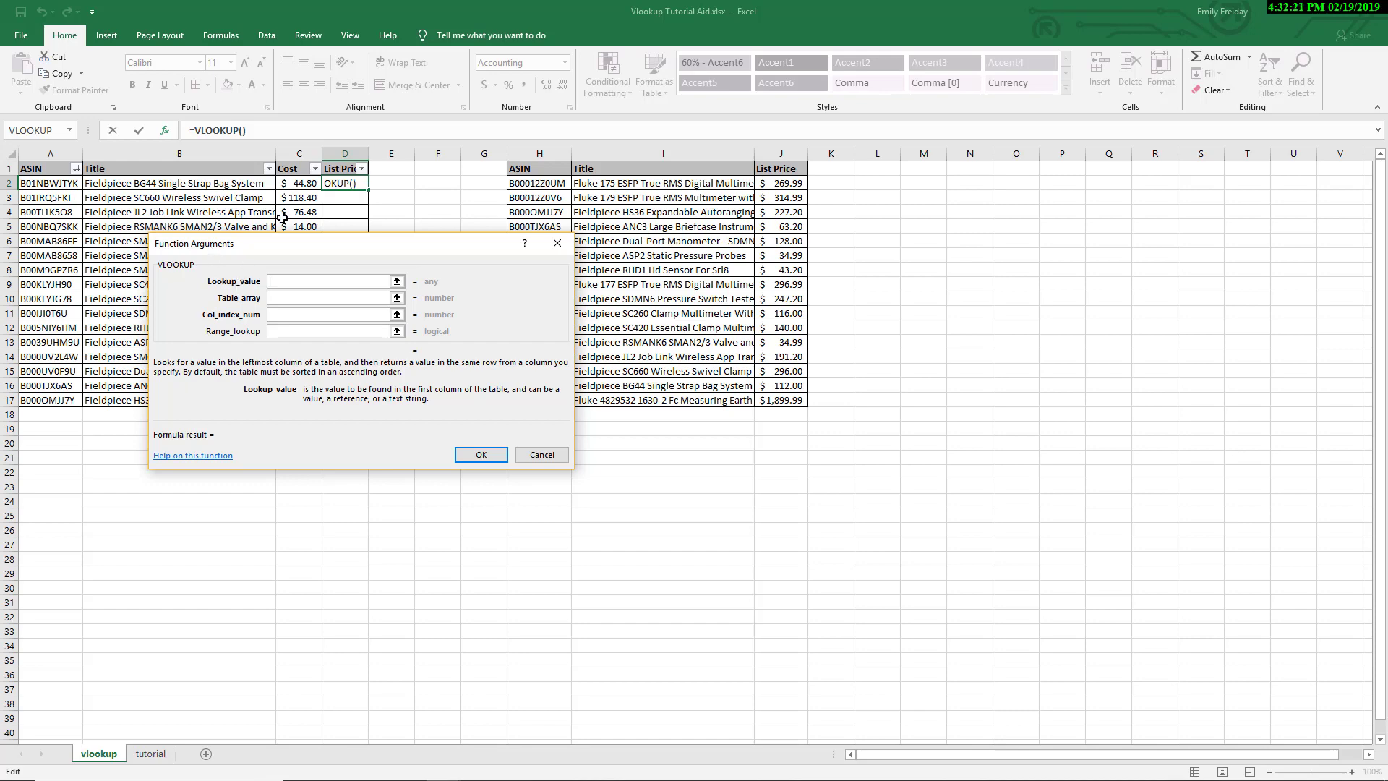
# - Set the VLOOKUP lookup value to A2 and the table array to columns H:J
pyautogui.moveTo(308, 255); pyautogui.dragTo(406, 436)
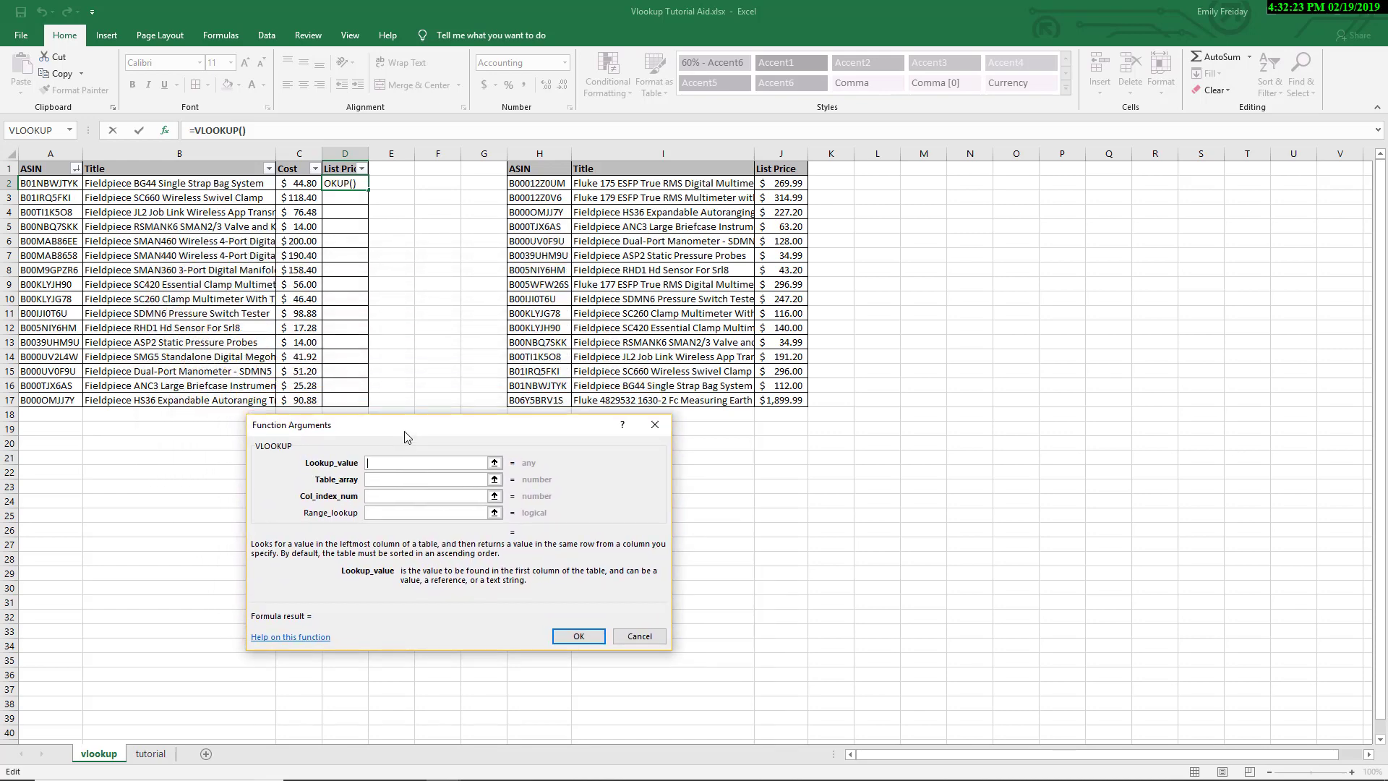
pyautogui.click(372, 481)
pyautogui.click(55, 184)
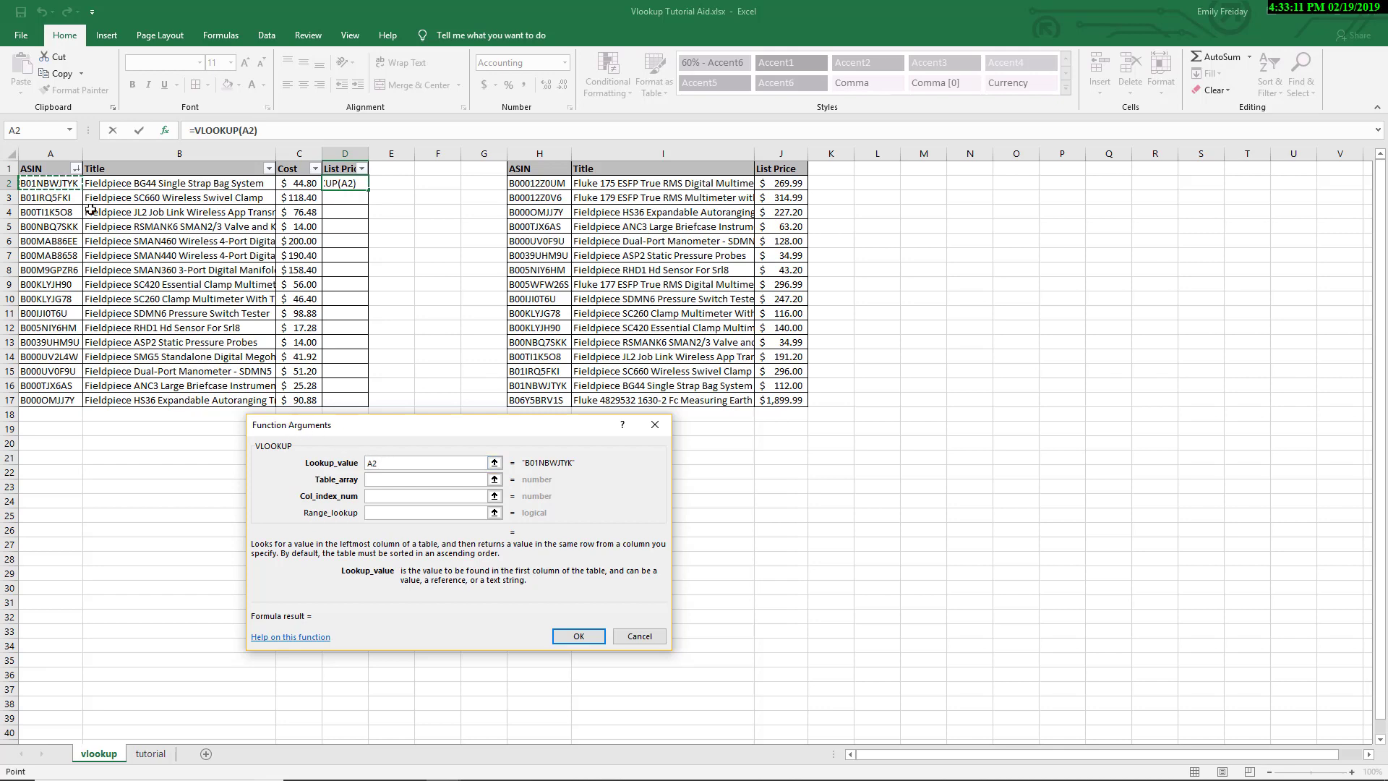
pyautogui.click(393, 480)
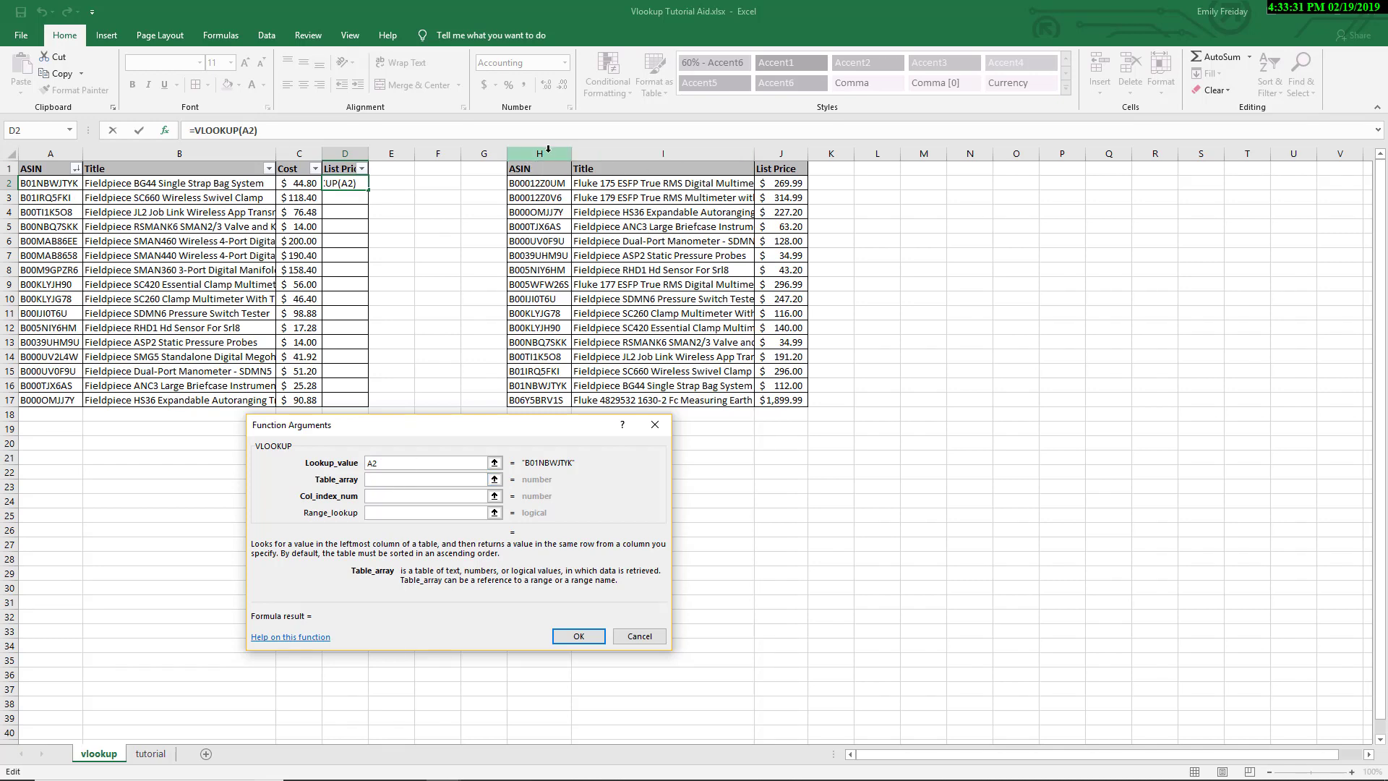
pyautogui.moveTo(541, 153); pyautogui.dragTo(782, 153)
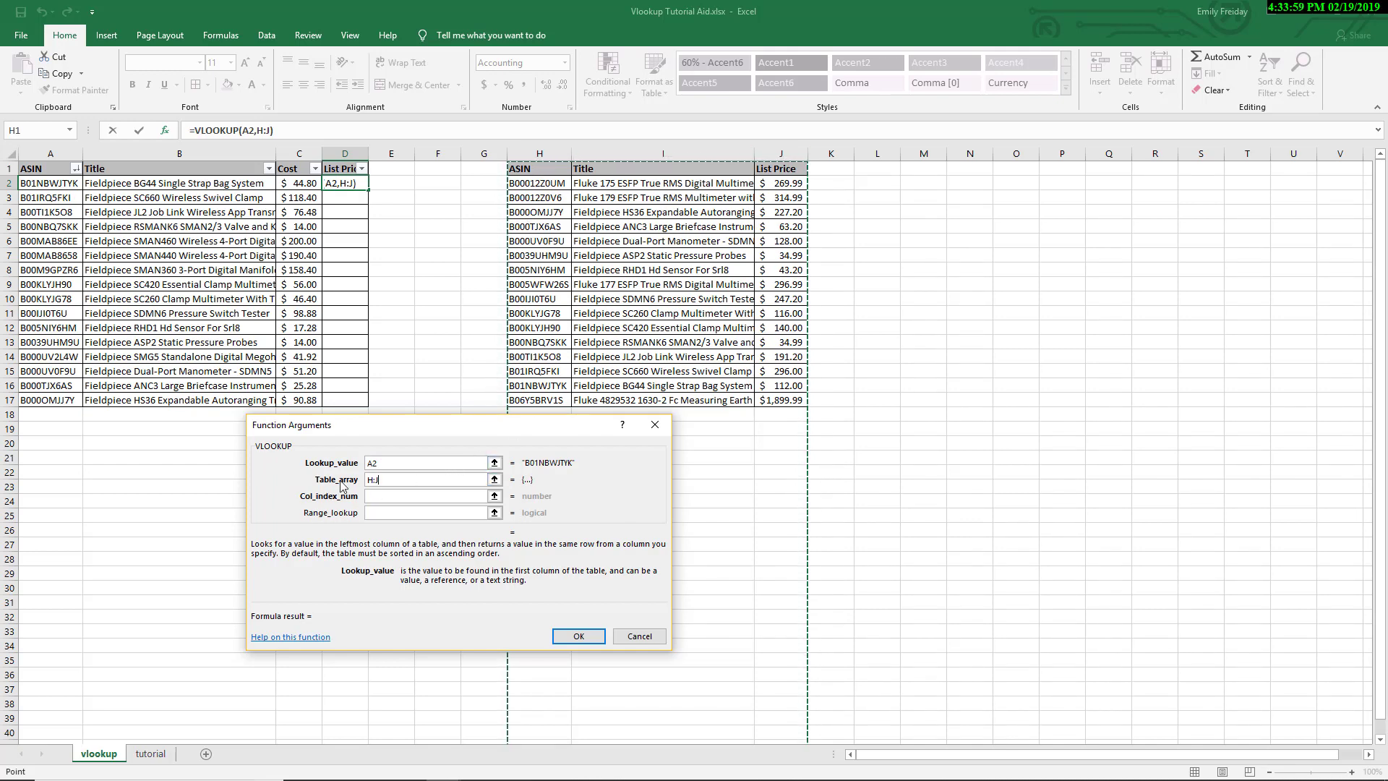
# - Set the column index number to 3 and the range lookup to FALSE, and complete the VLOOKUP formula
pyautogui.click(389, 499)
pyautogui.click(389, 498)
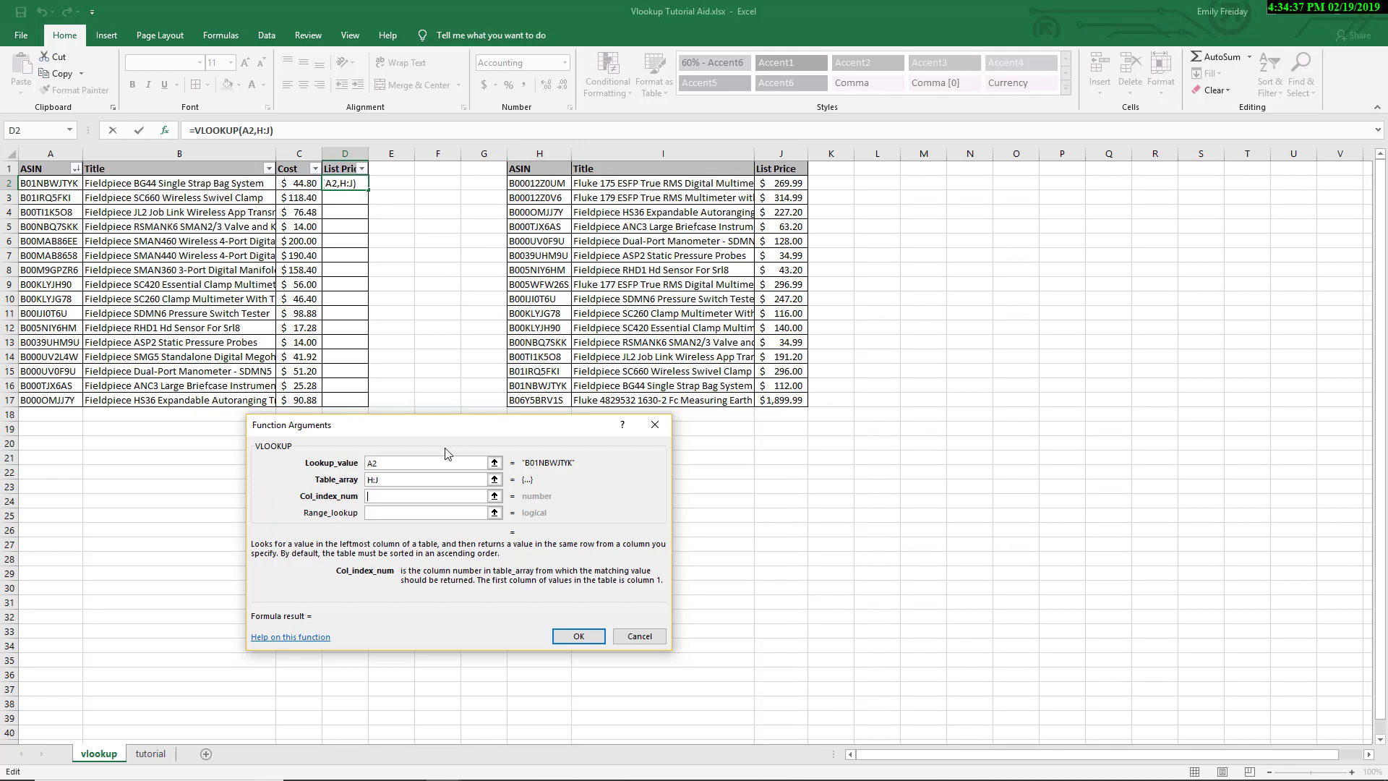
pyautogui.write('3')
pyautogui.click(404, 512)
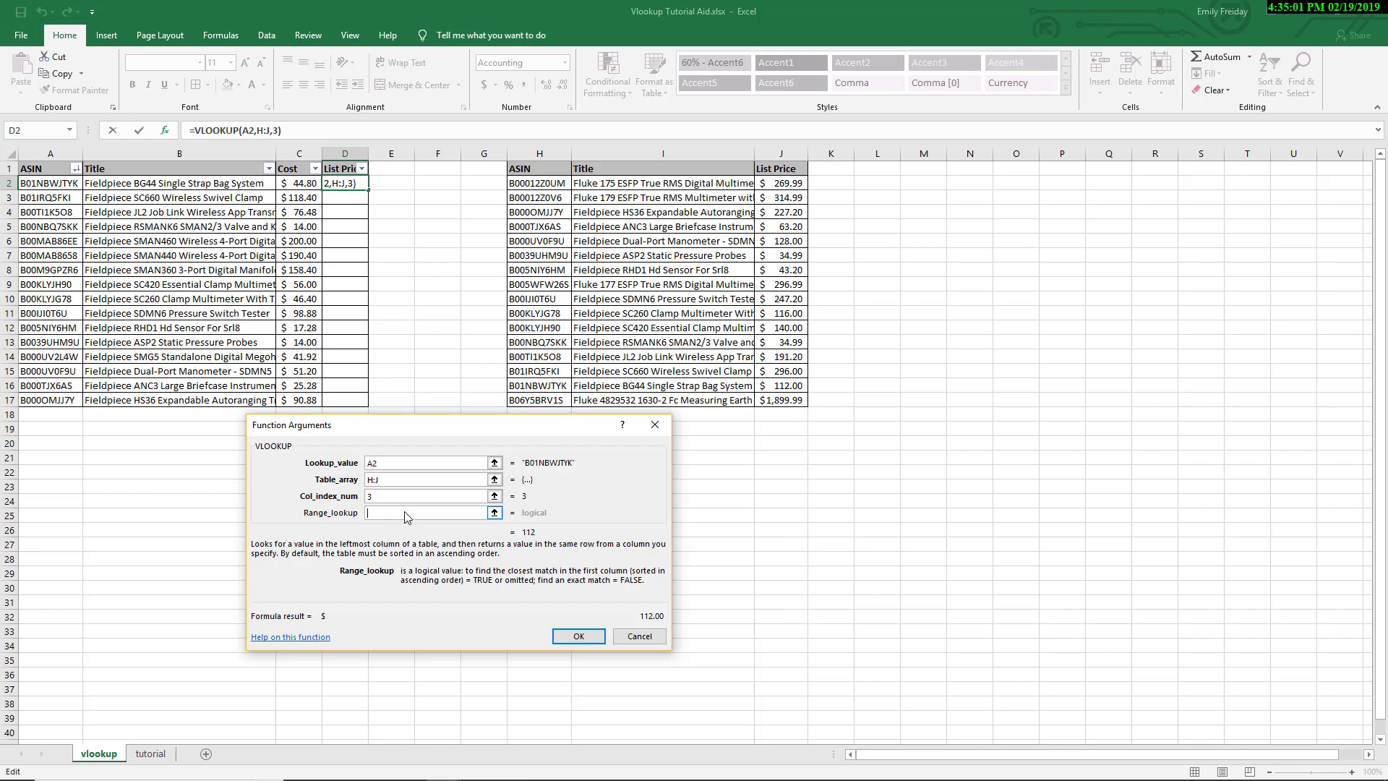
pyautogui.write('Falsoe')
pyautogui.click(575, 635)
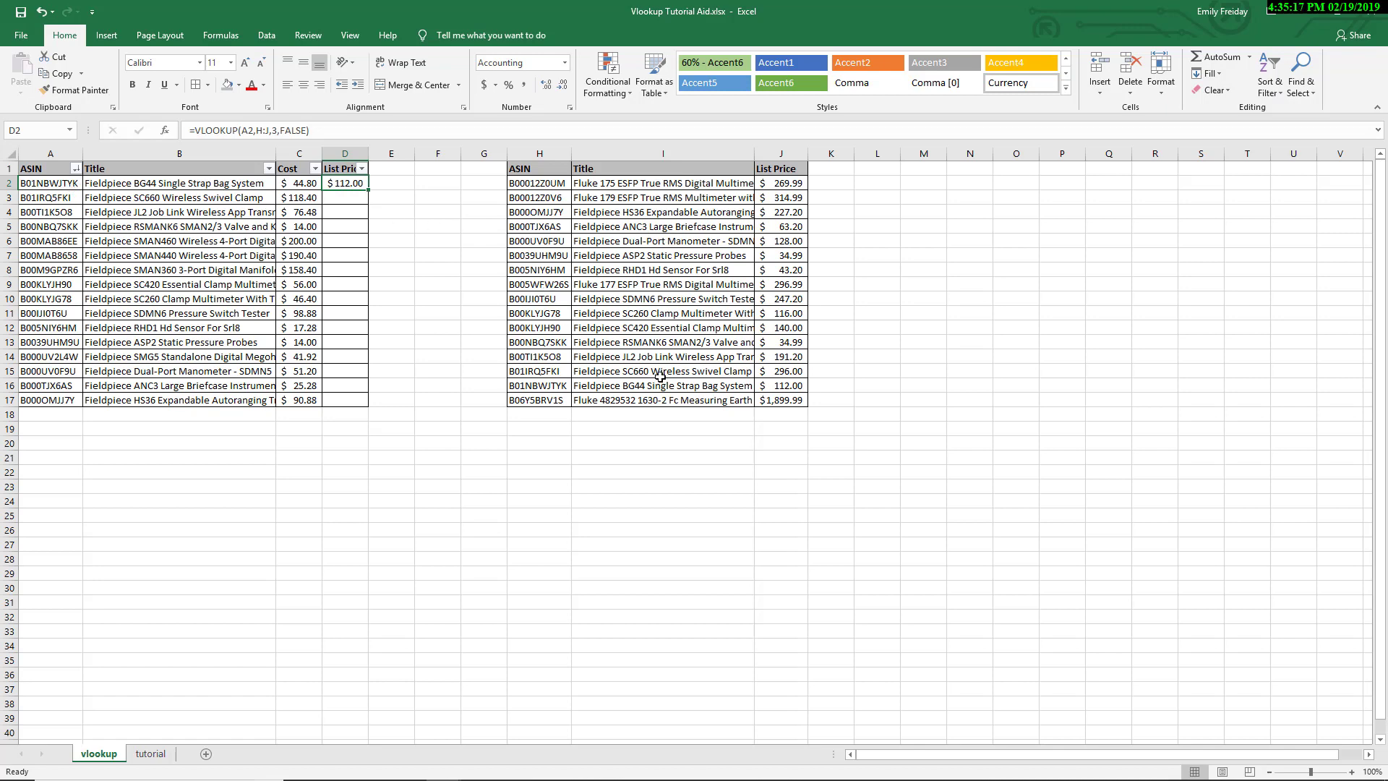
# - Check the matching ASIN and list price in H16 and J16, and fill the D2 formula down through D17
pyautogui.click(548, 387)
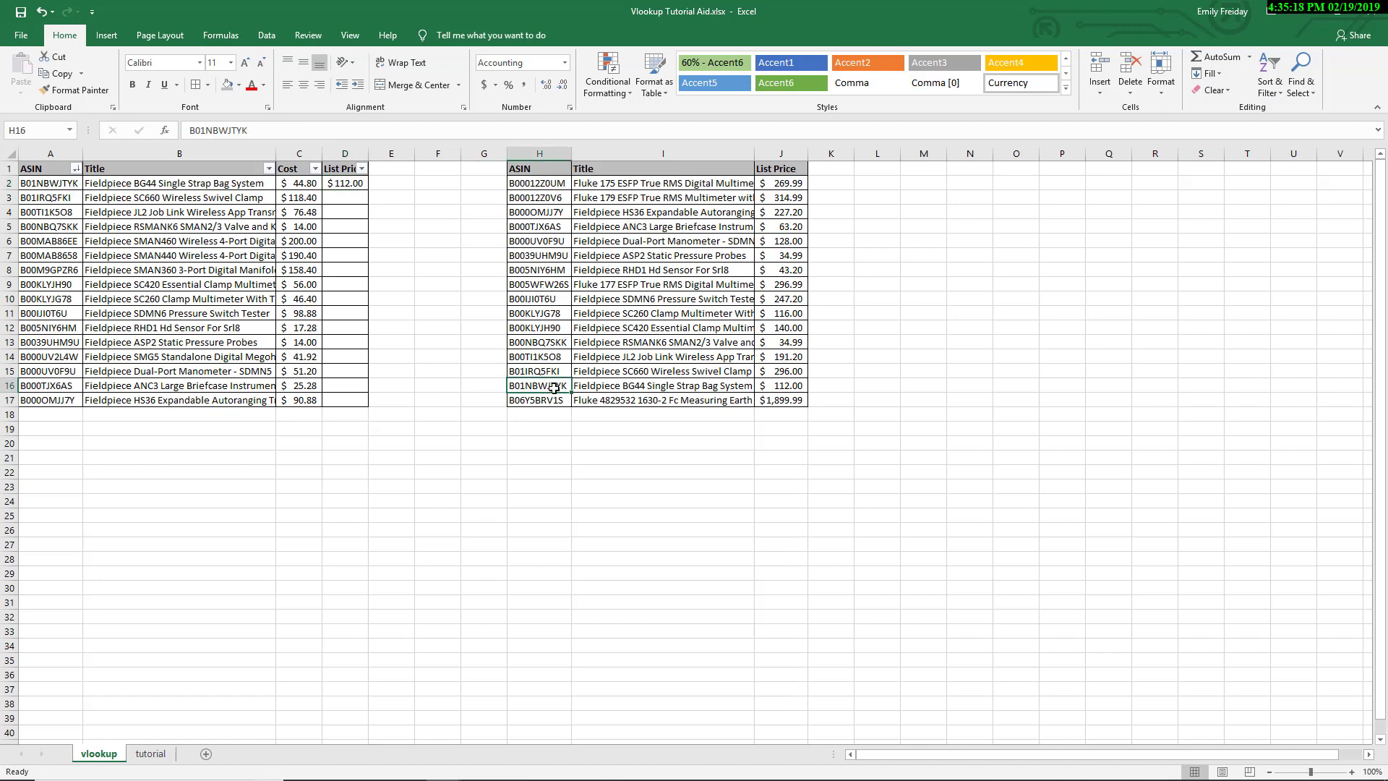
pyautogui.click(800, 387)
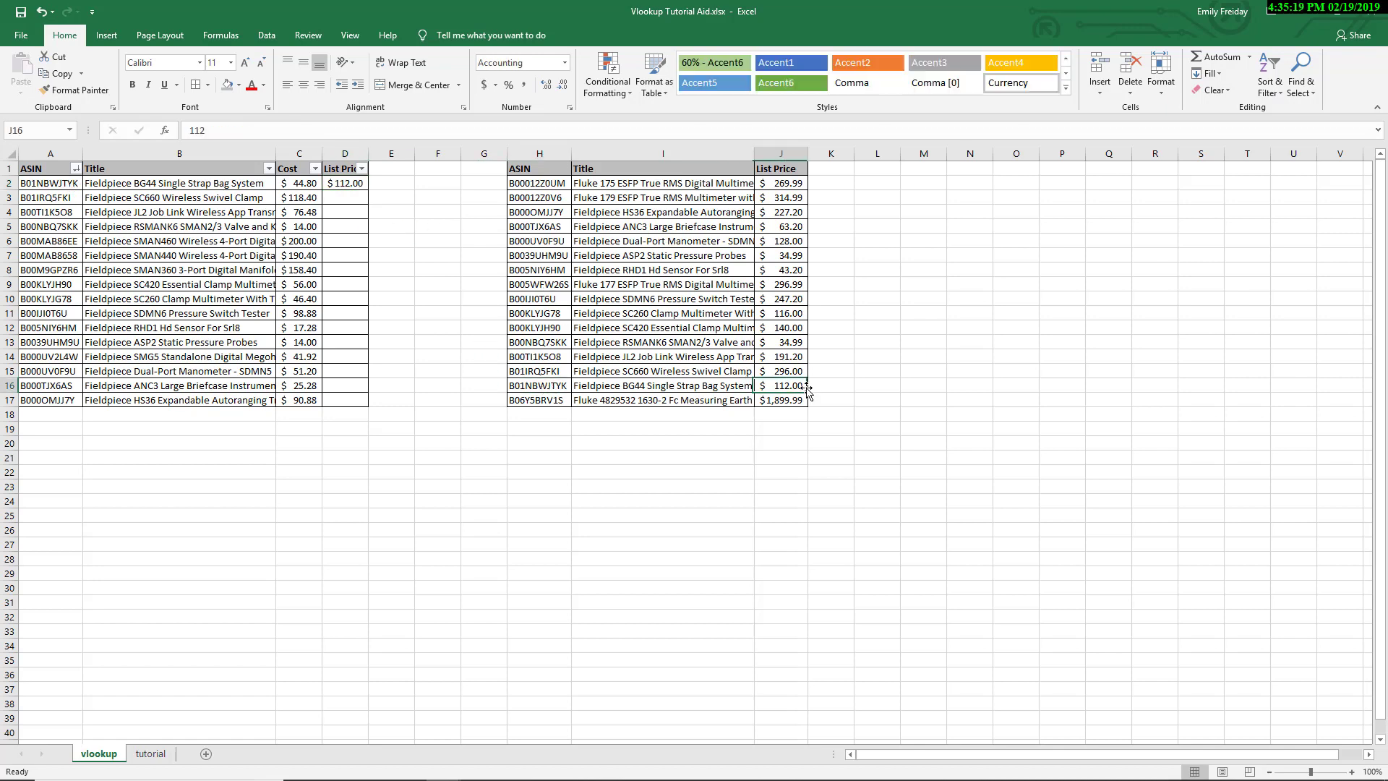
pyautogui.click(353, 186)
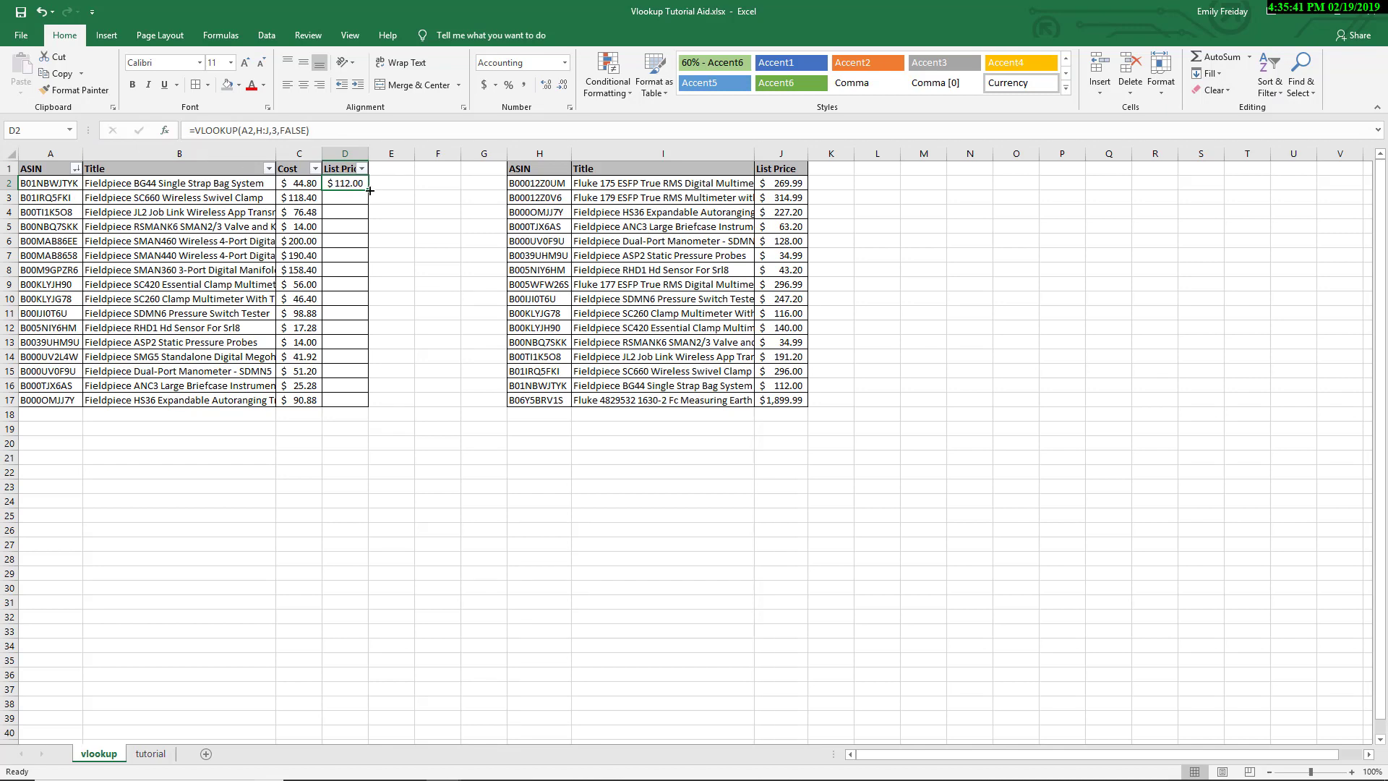
pyautogui.moveTo(370, 190); pyautogui.dragTo(355, 409)
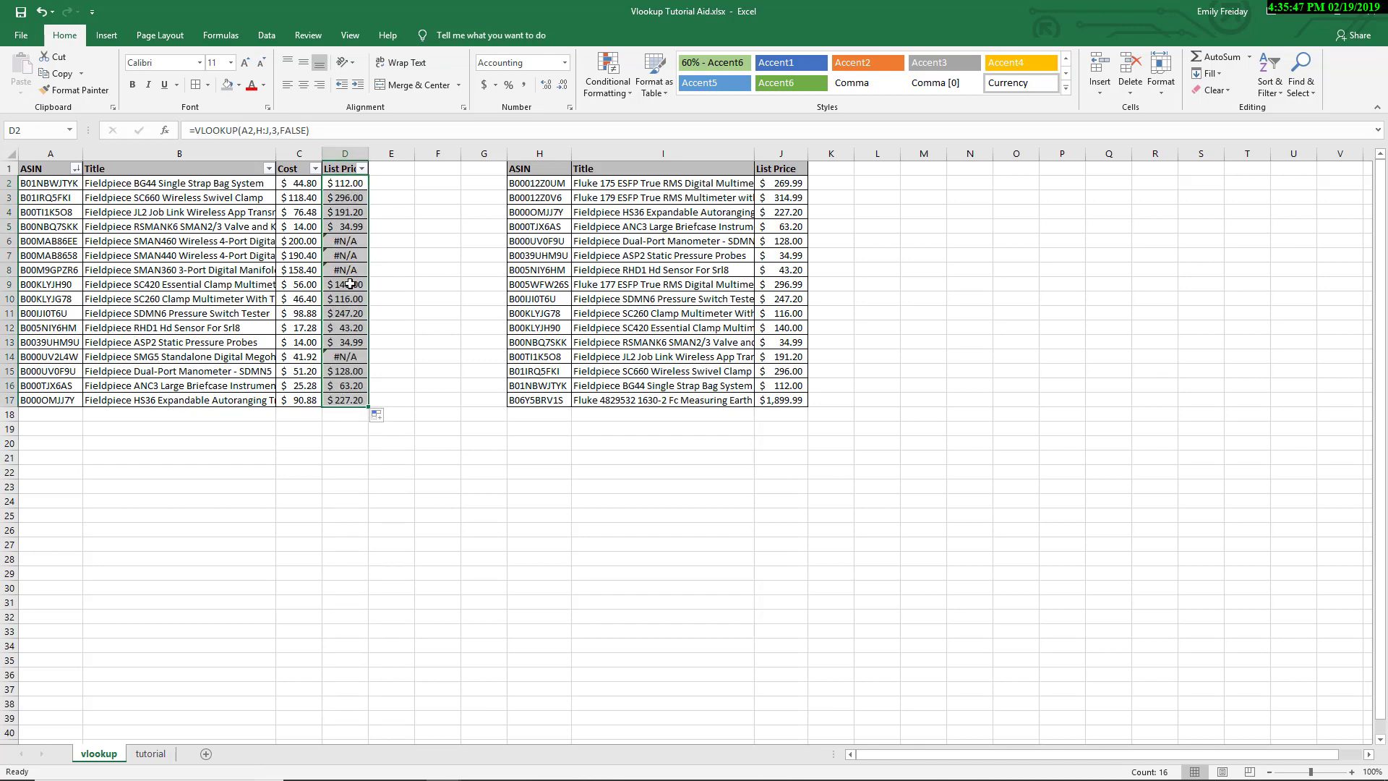
# - Examine the list price formulas in column D, comparing row 6 with its ASIN and D2 with the cost in C2
pyautogui.click(352, 202)
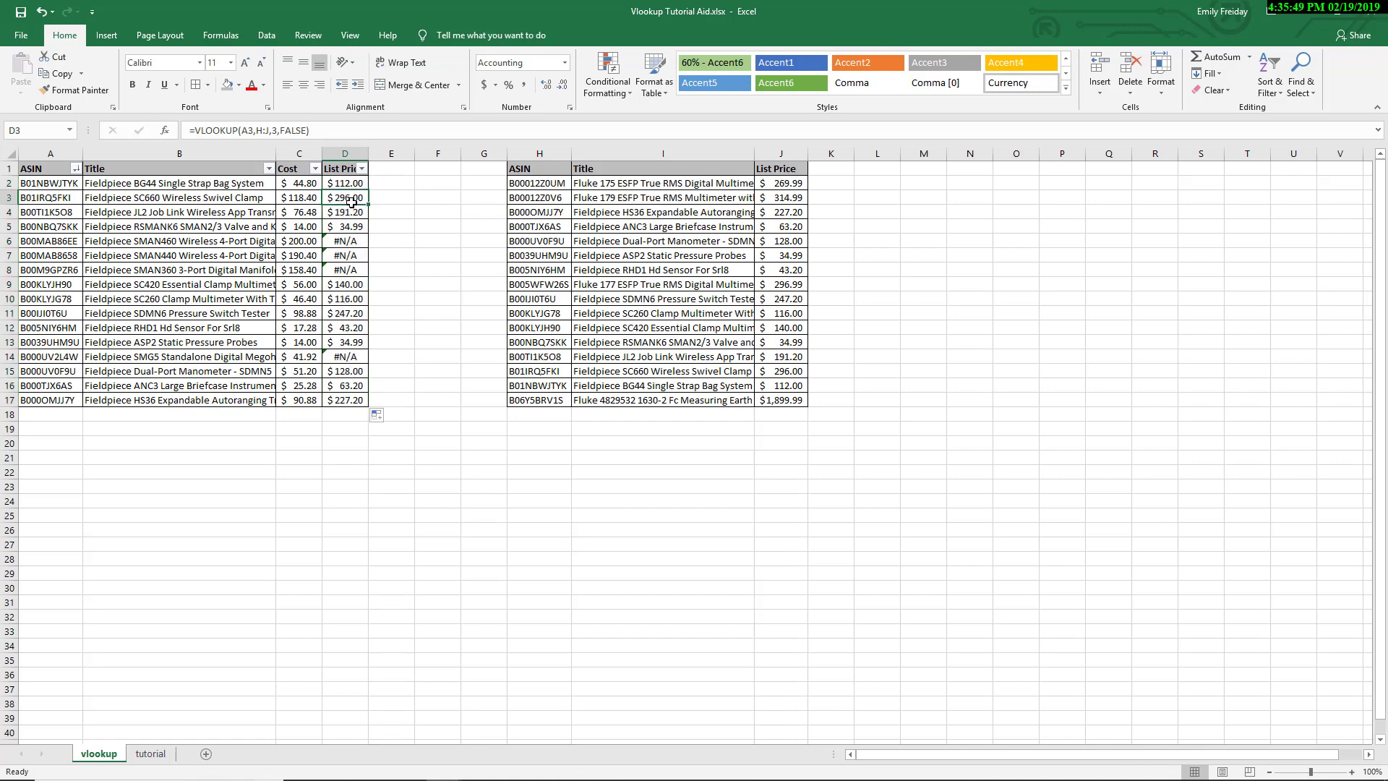
pyautogui.click(359, 242)
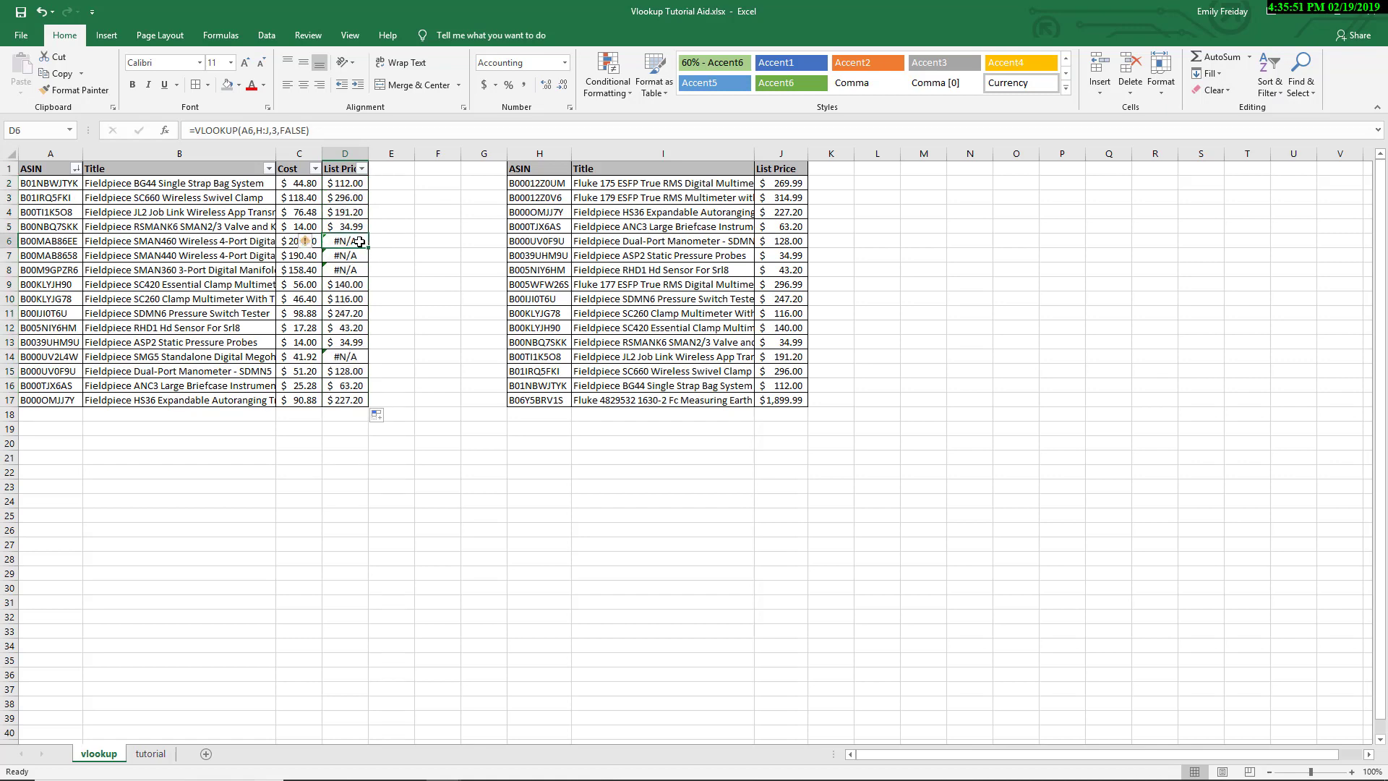
pyautogui.click(72, 244)
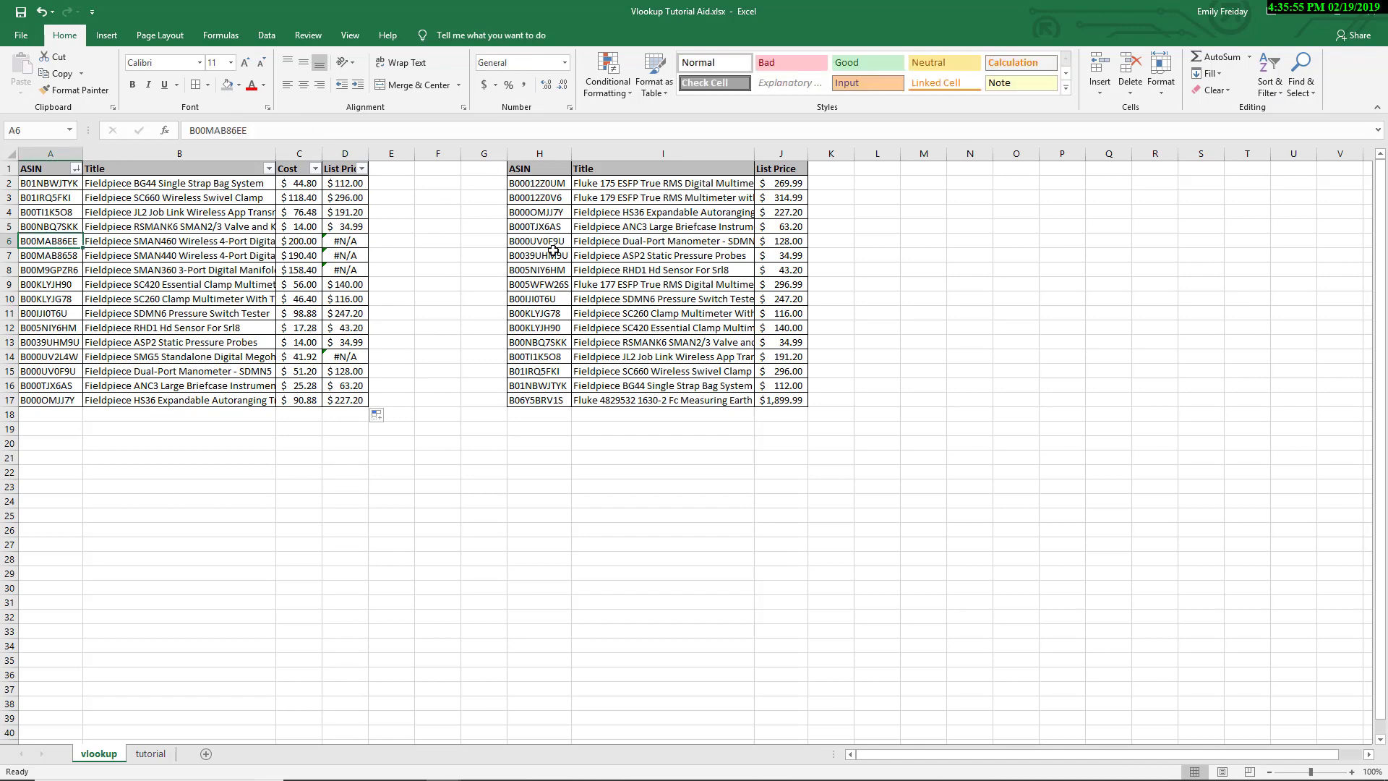
pyautogui.click(349, 243)
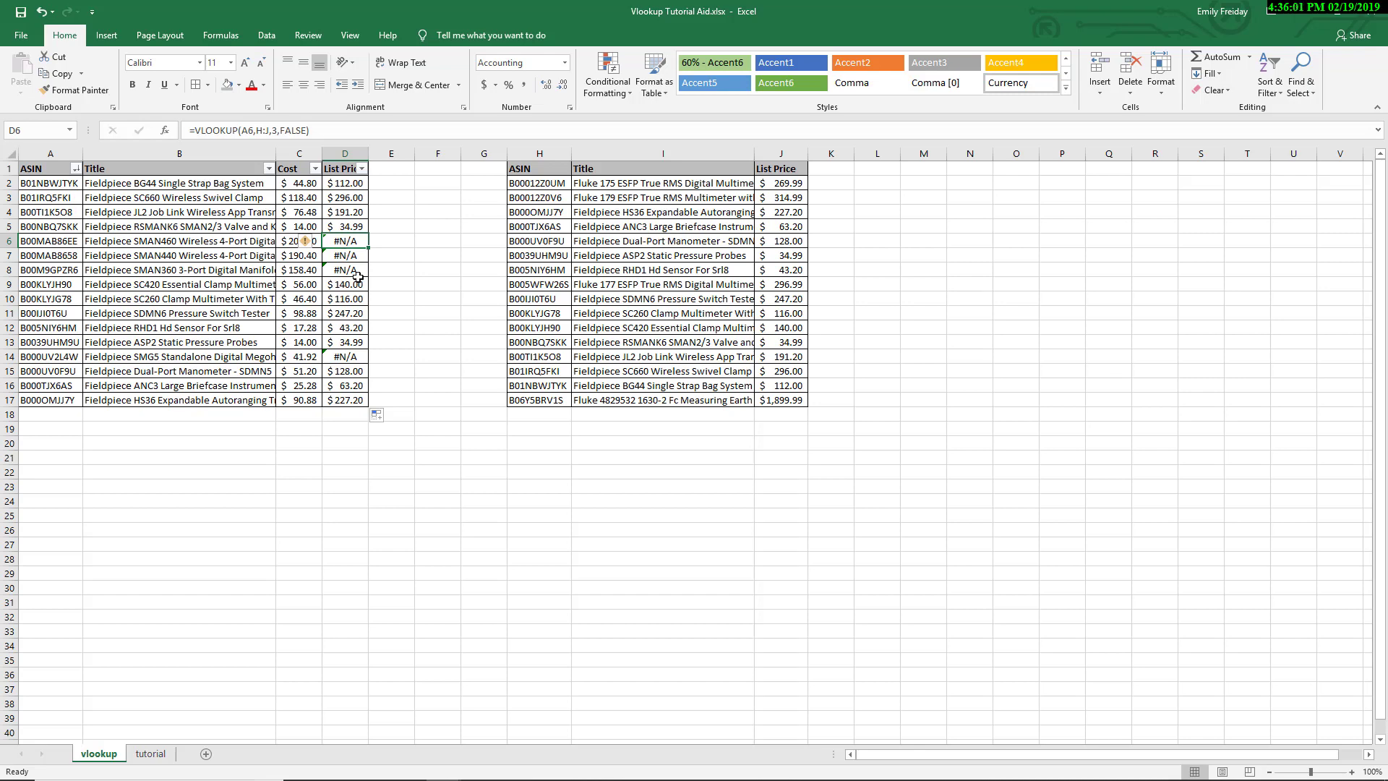
pyautogui.click(352, 260)
pyautogui.click(349, 298)
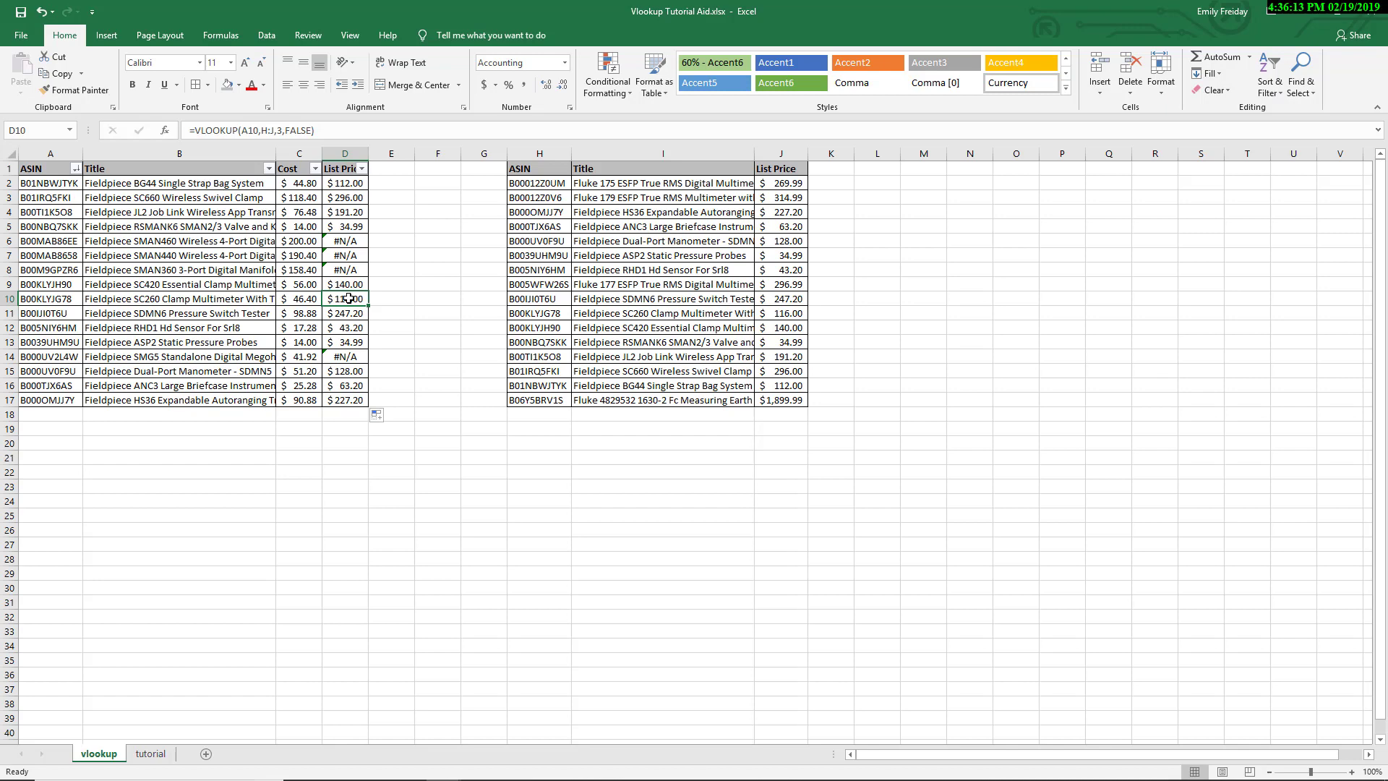
pyautogui.click(351, 184)
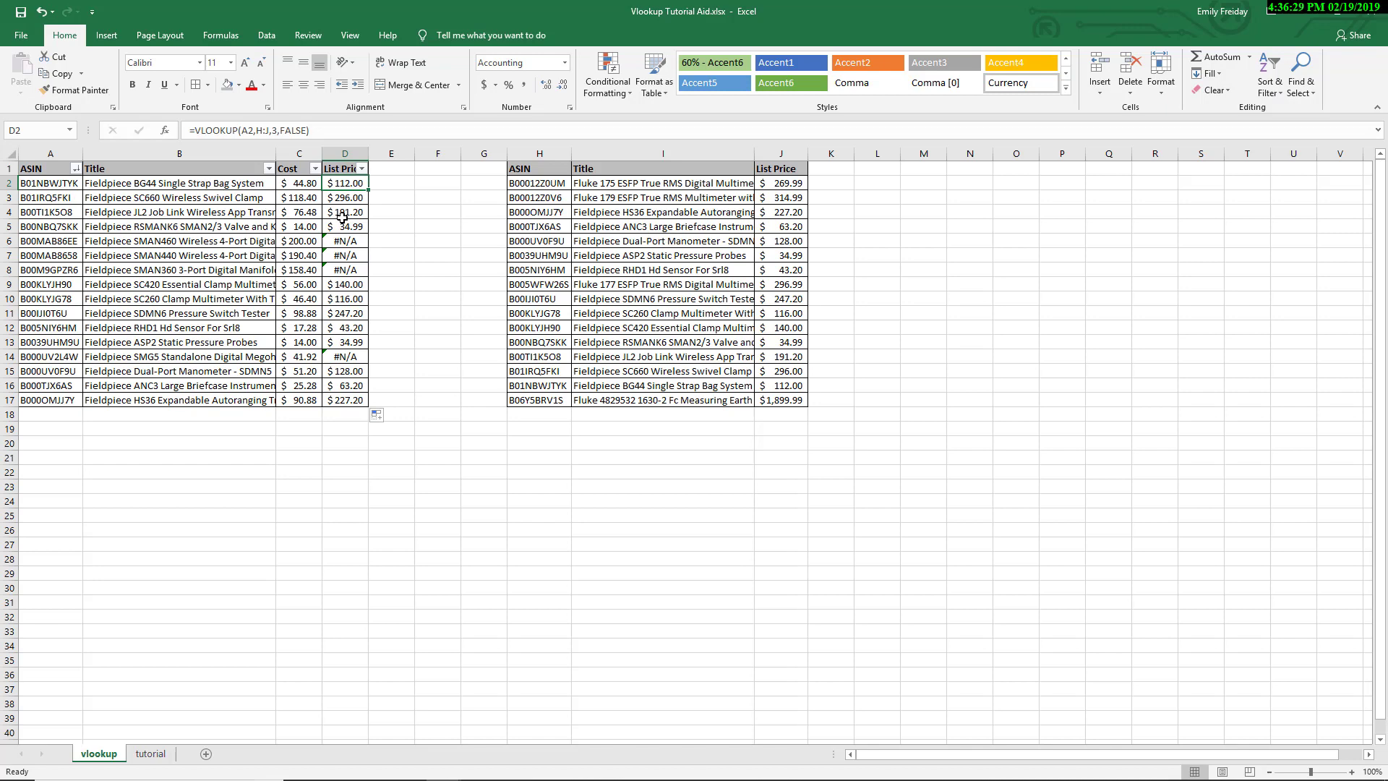
pyautogui.click(350, 244)
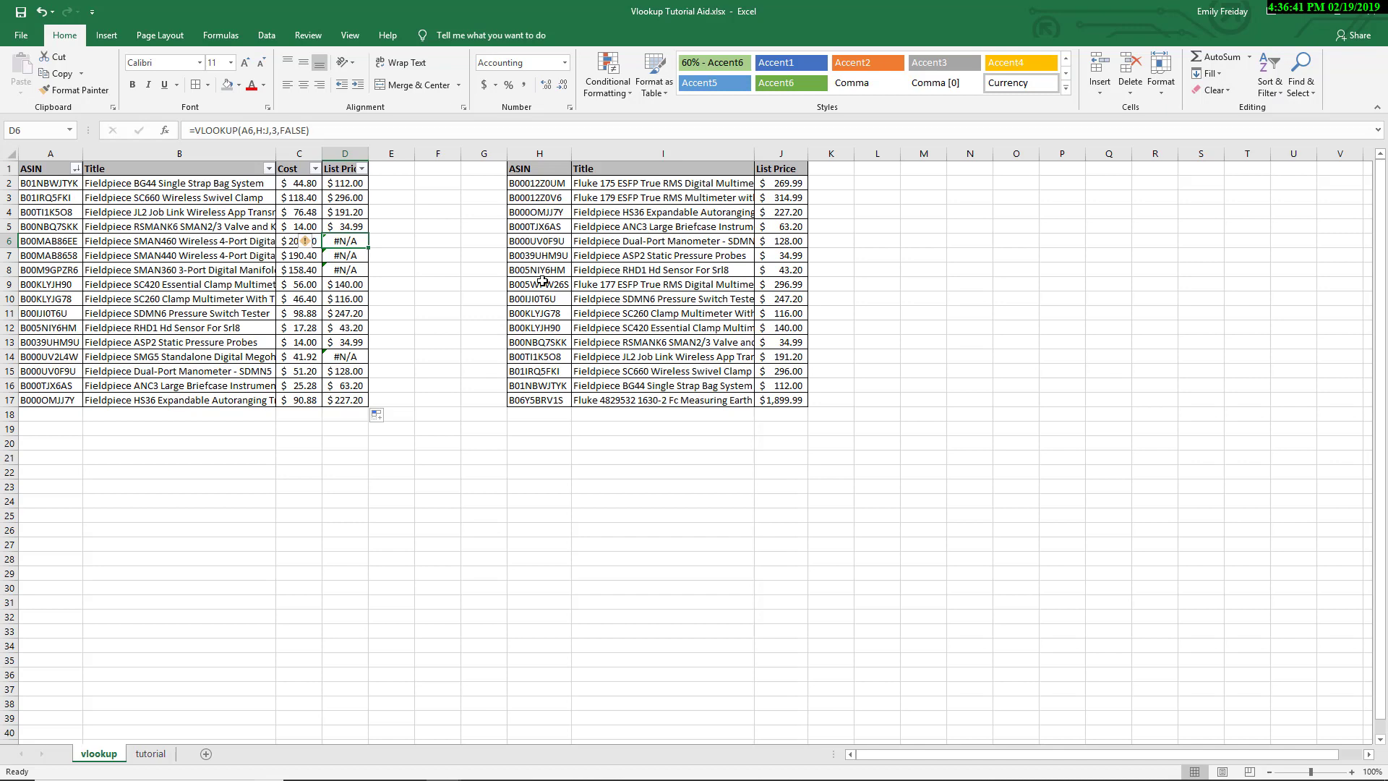
pyautogui.click(360, 185)
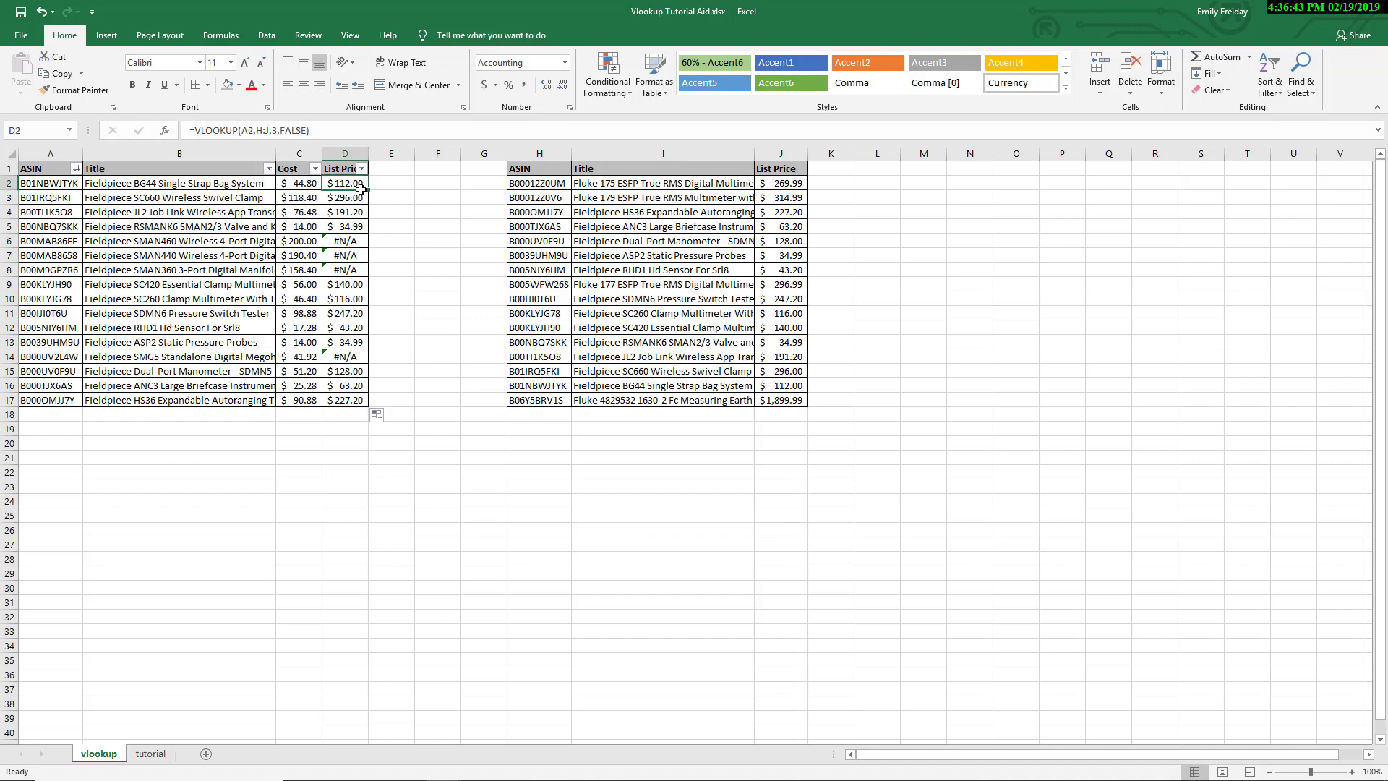
pyautogui.click(302, 186)
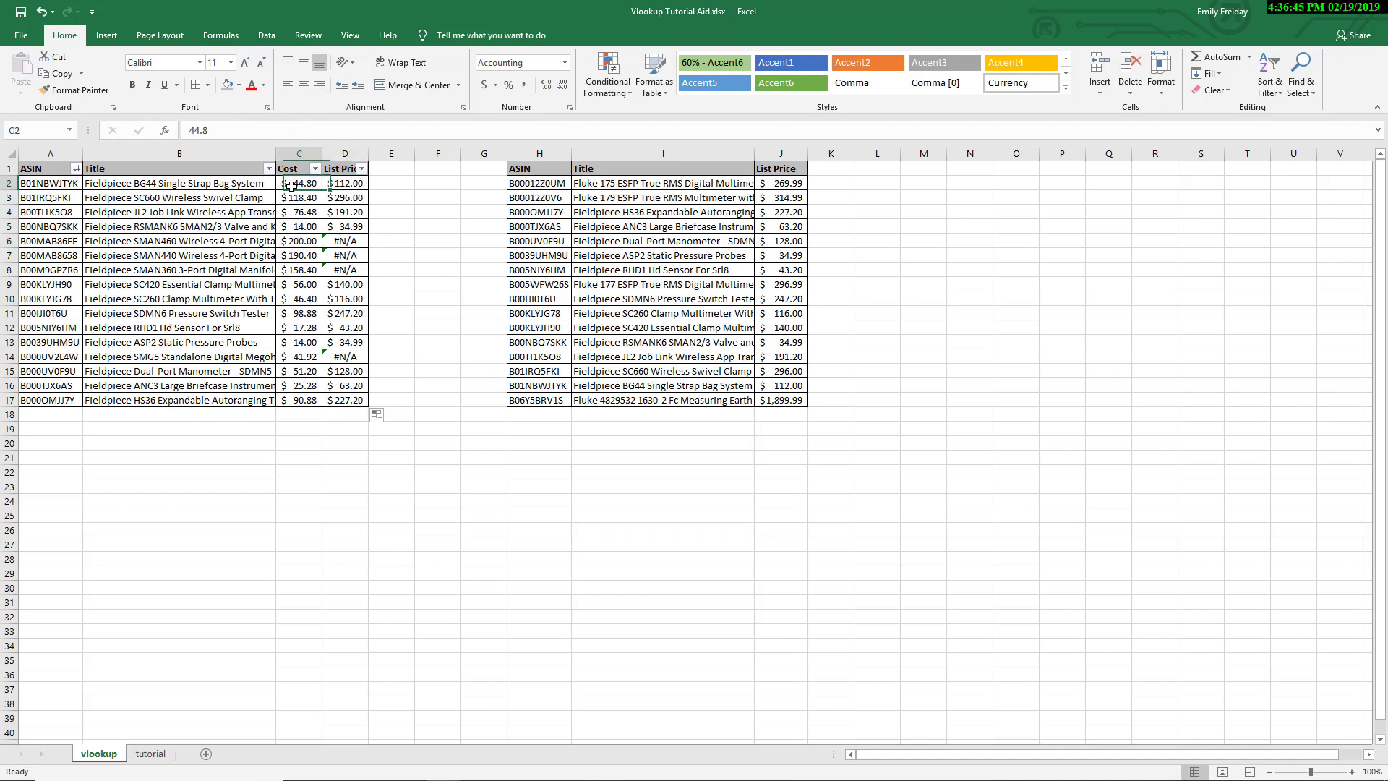
# - Examine the VLOOKUP formulas behind the list prices in D2:D17 by checking individual cells
pyautogui.moveTo(343, 182); pyautogui.dragTo(338, 400)
pyautogui.click(331, 314)
pyautogui.click(333, 313)
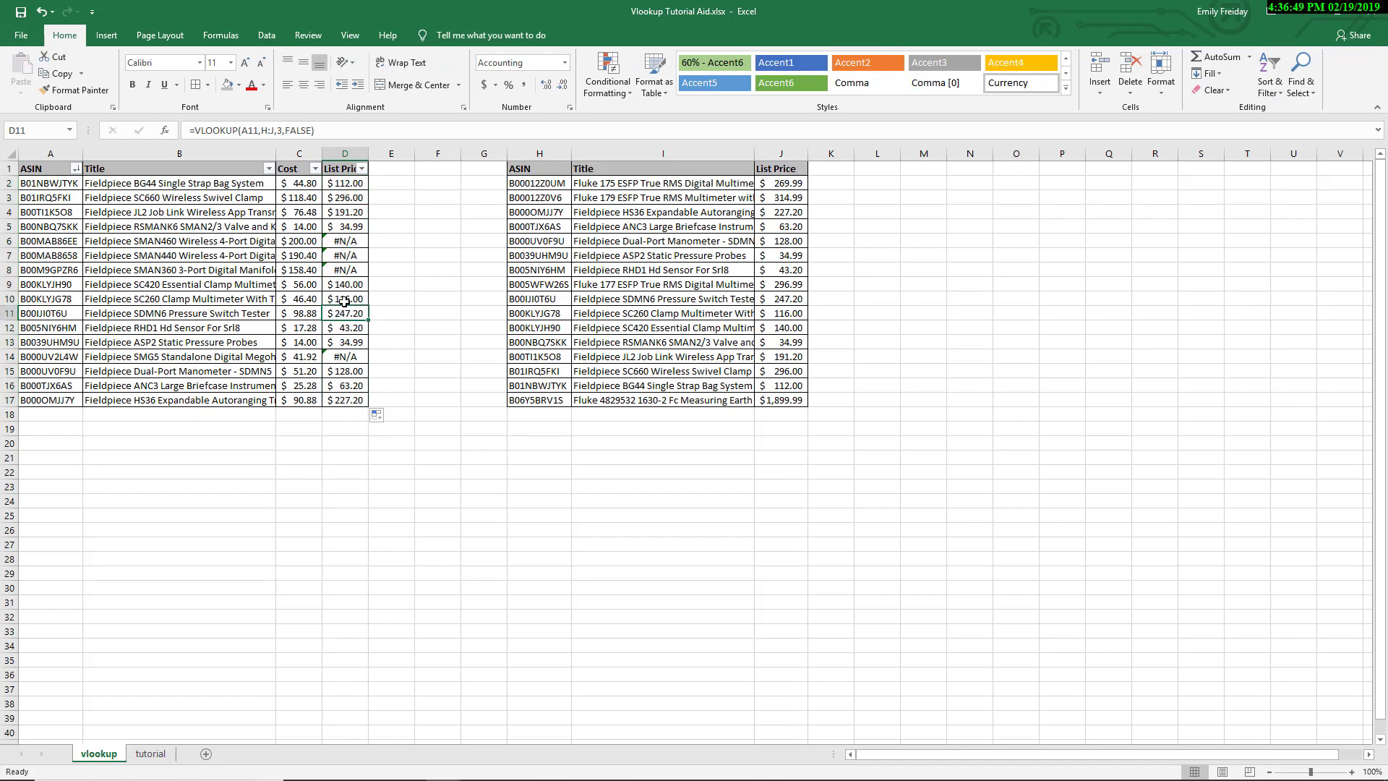
pyautogui.click(350, 299)
pyautogui.click(354, 287)
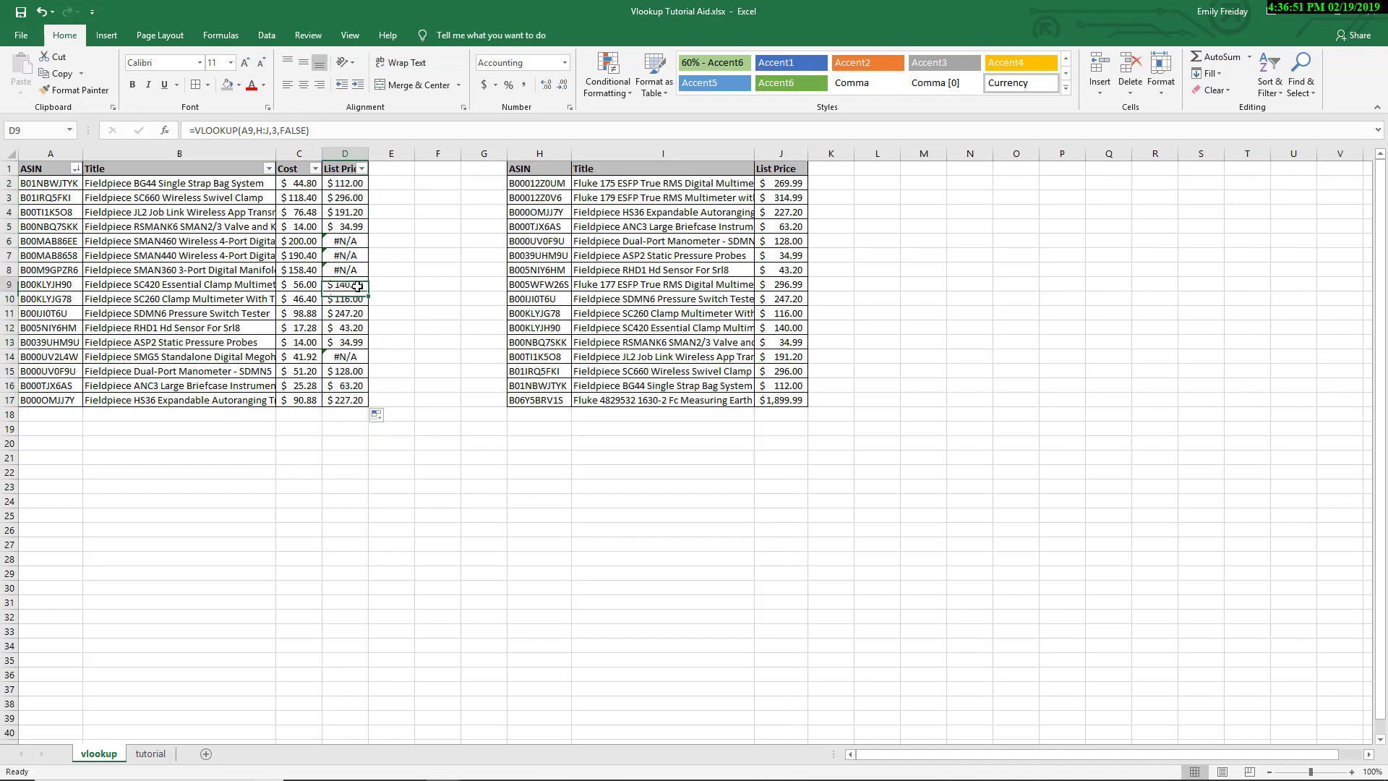
pyautogui.click(353, 328)
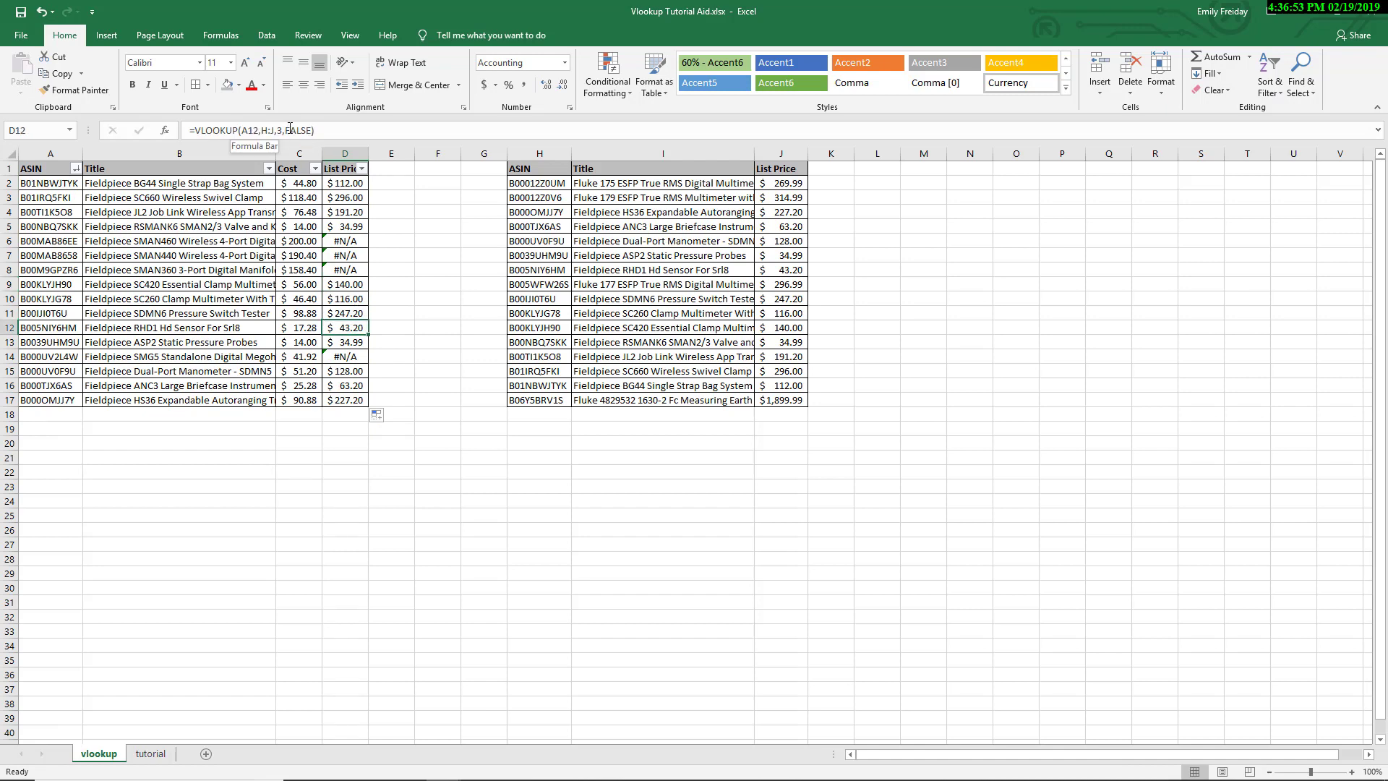
pyautogui.click(331, 195)
pyautogui.click(340, 185)
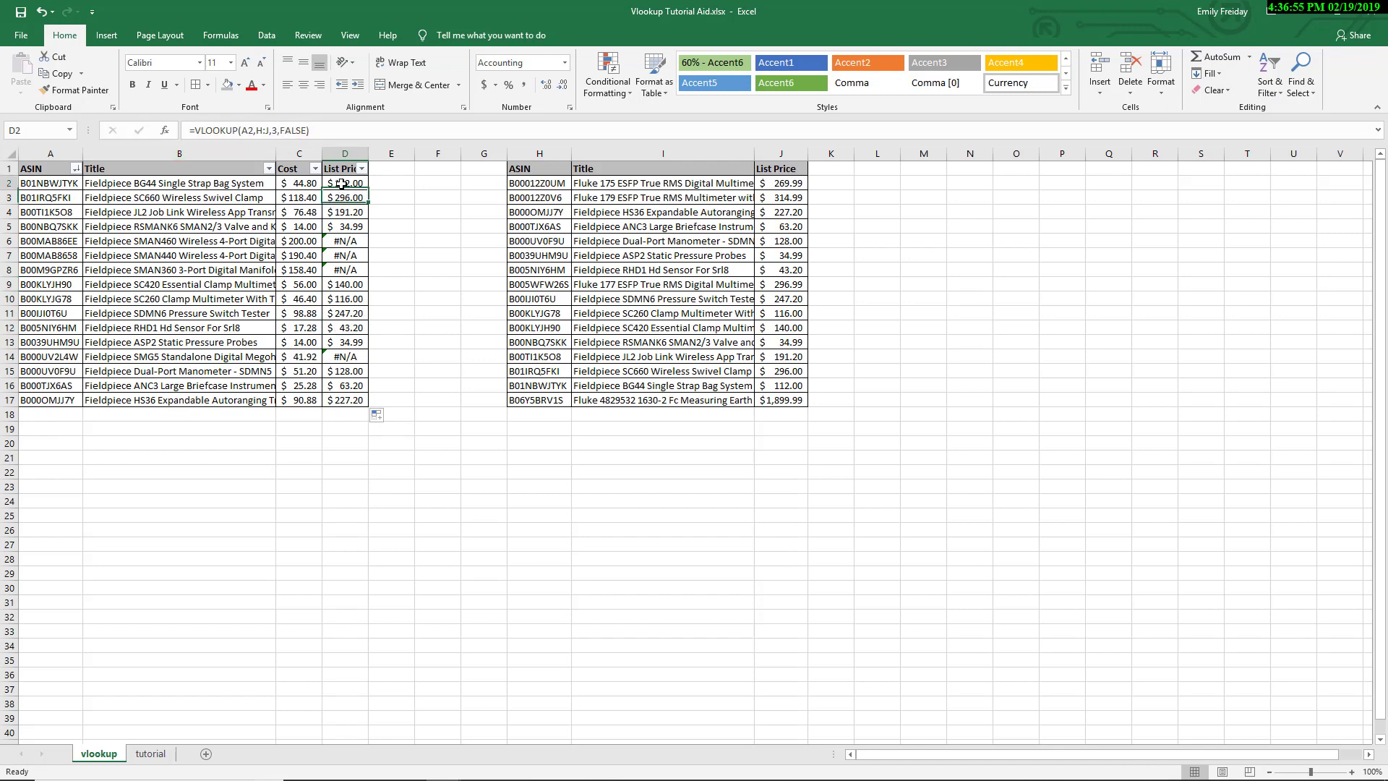
pyautogui.moveTo(341, 185); pyautogui.dragTo(345, 295)
pyautogui.press('Escape')
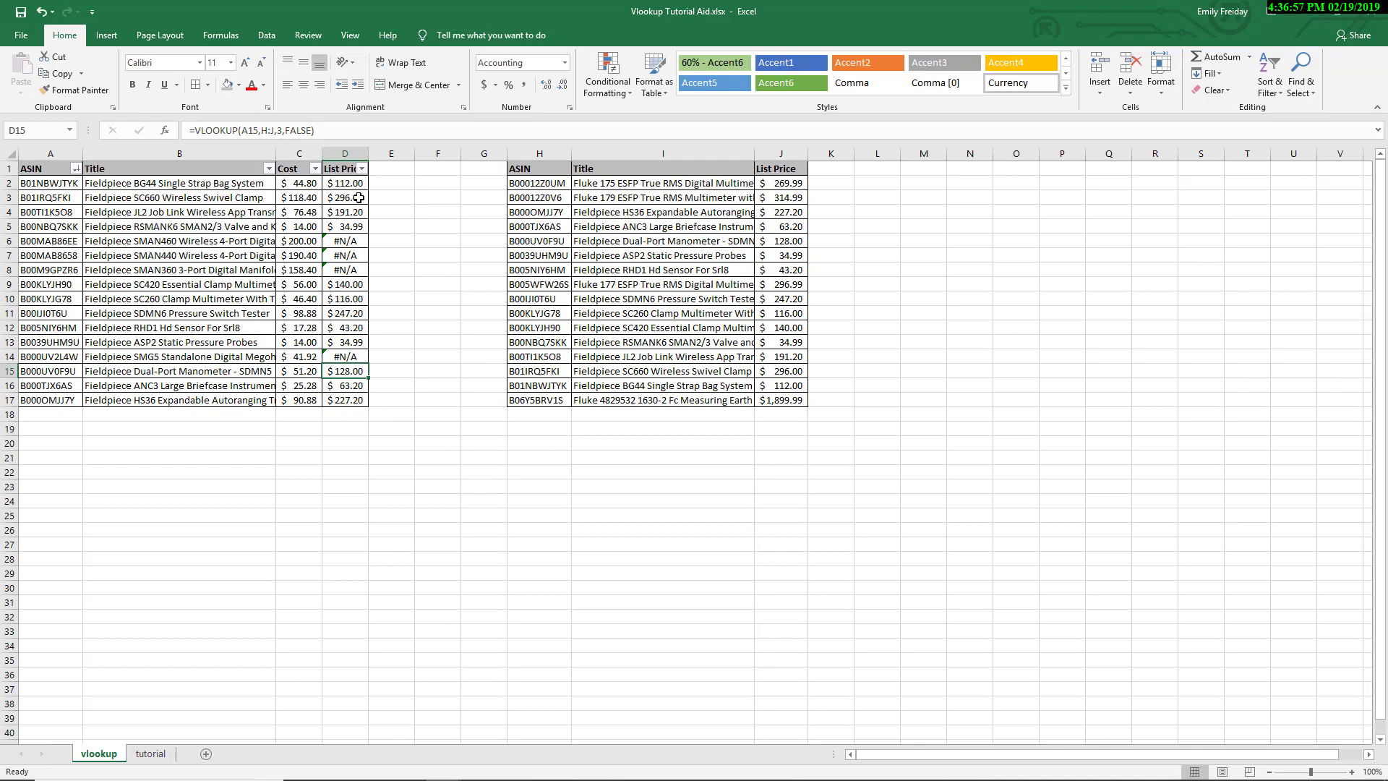
# - Copy the list prices in D2:D17 and paste them over the same cells as values only
pyautogui.moveTo(344, 183); pyautogui.dragTo(352, 405)
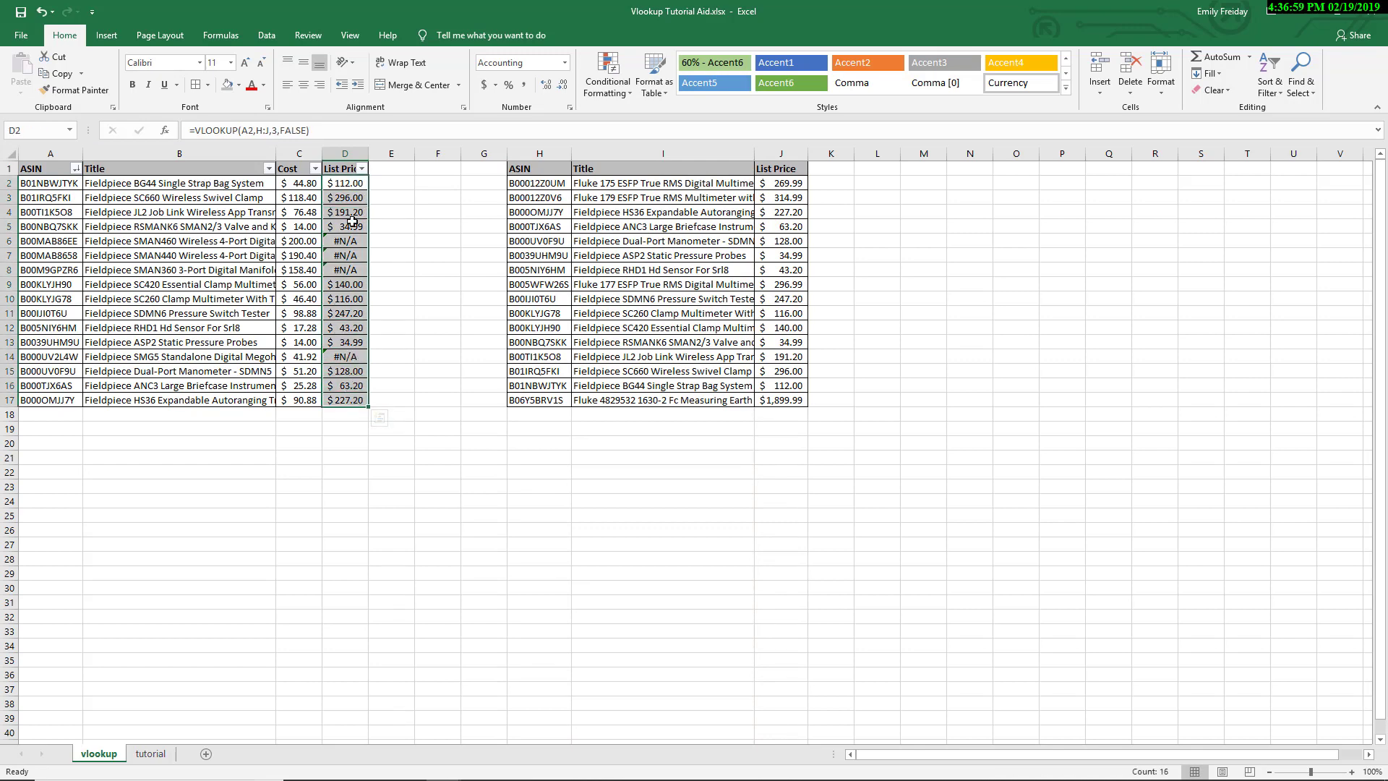
pyautogui.rightClick(353, 309)
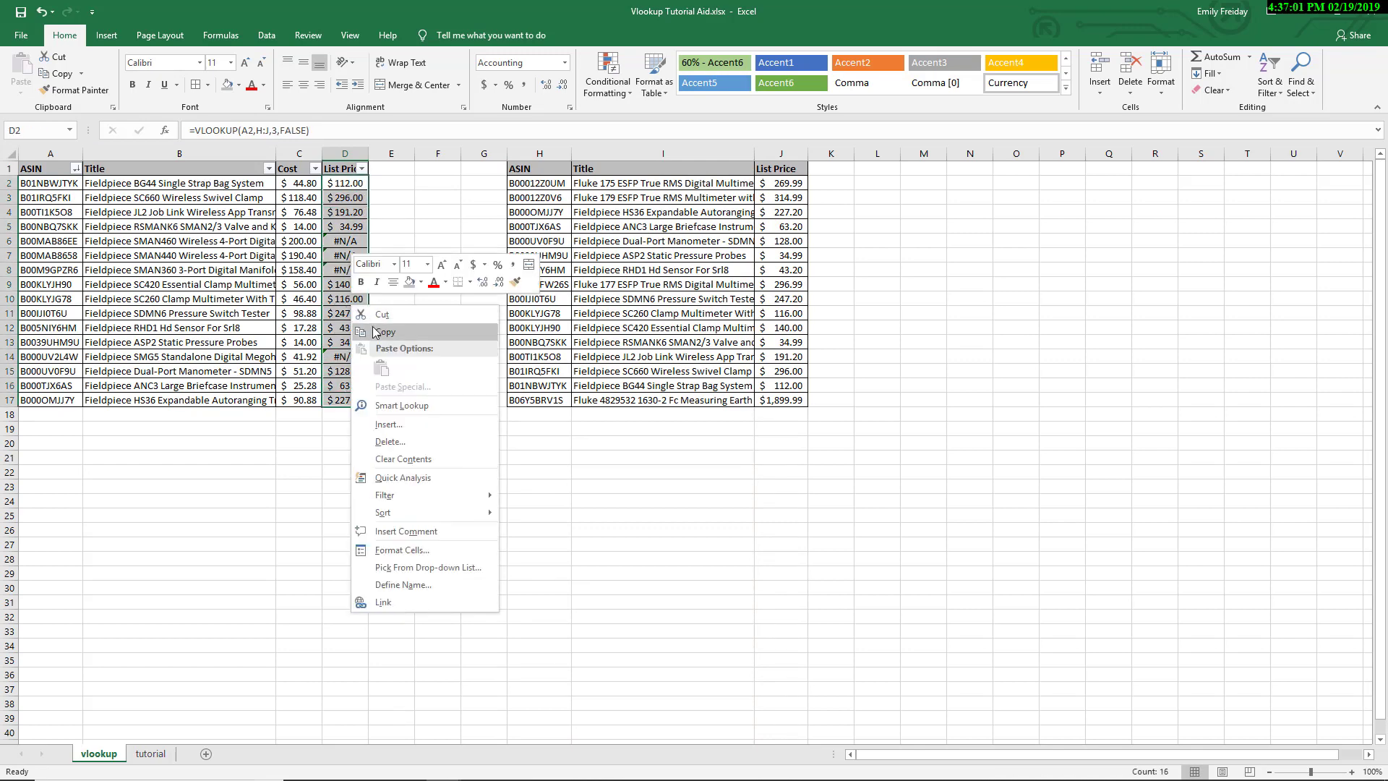
pyautogui.click(382, 332)
pyautogui.rightClick(352, 281)
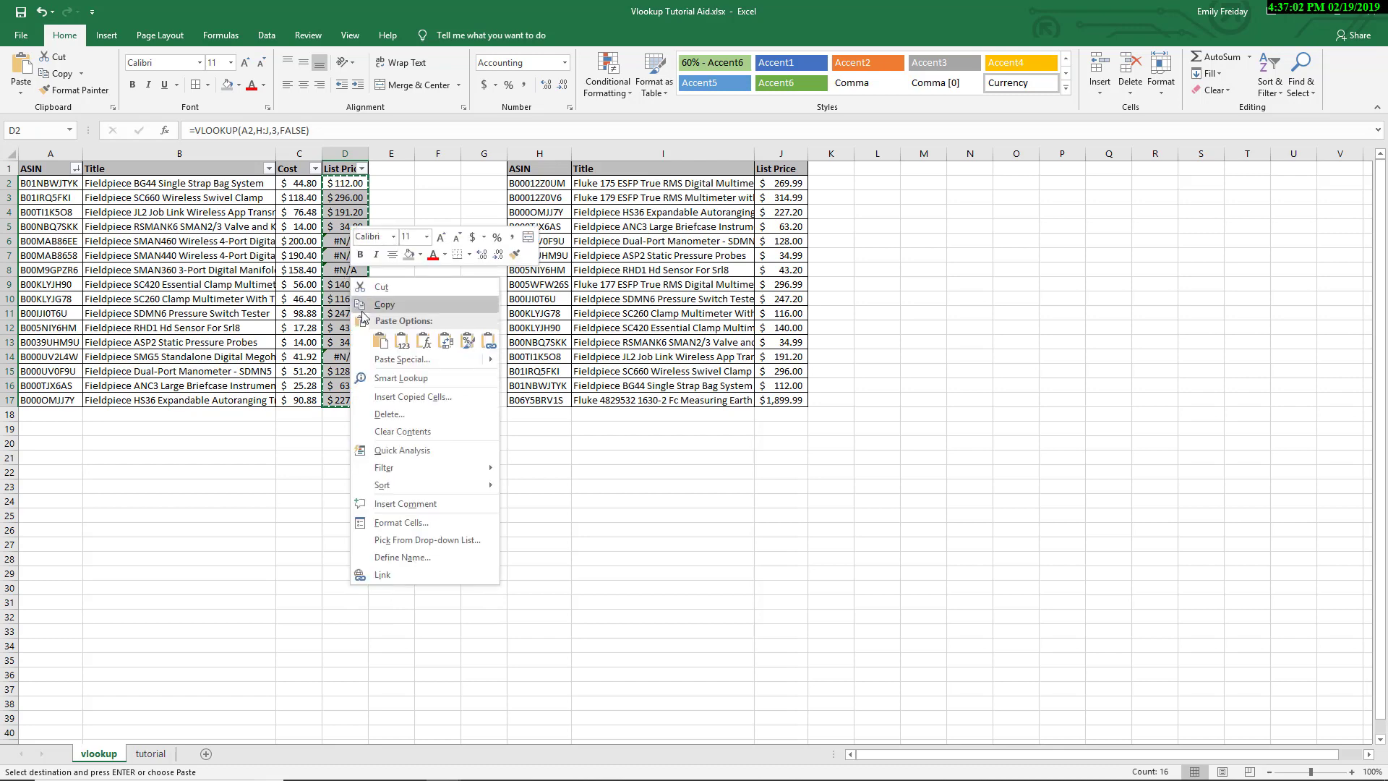
pyautogui.click(404, 342)
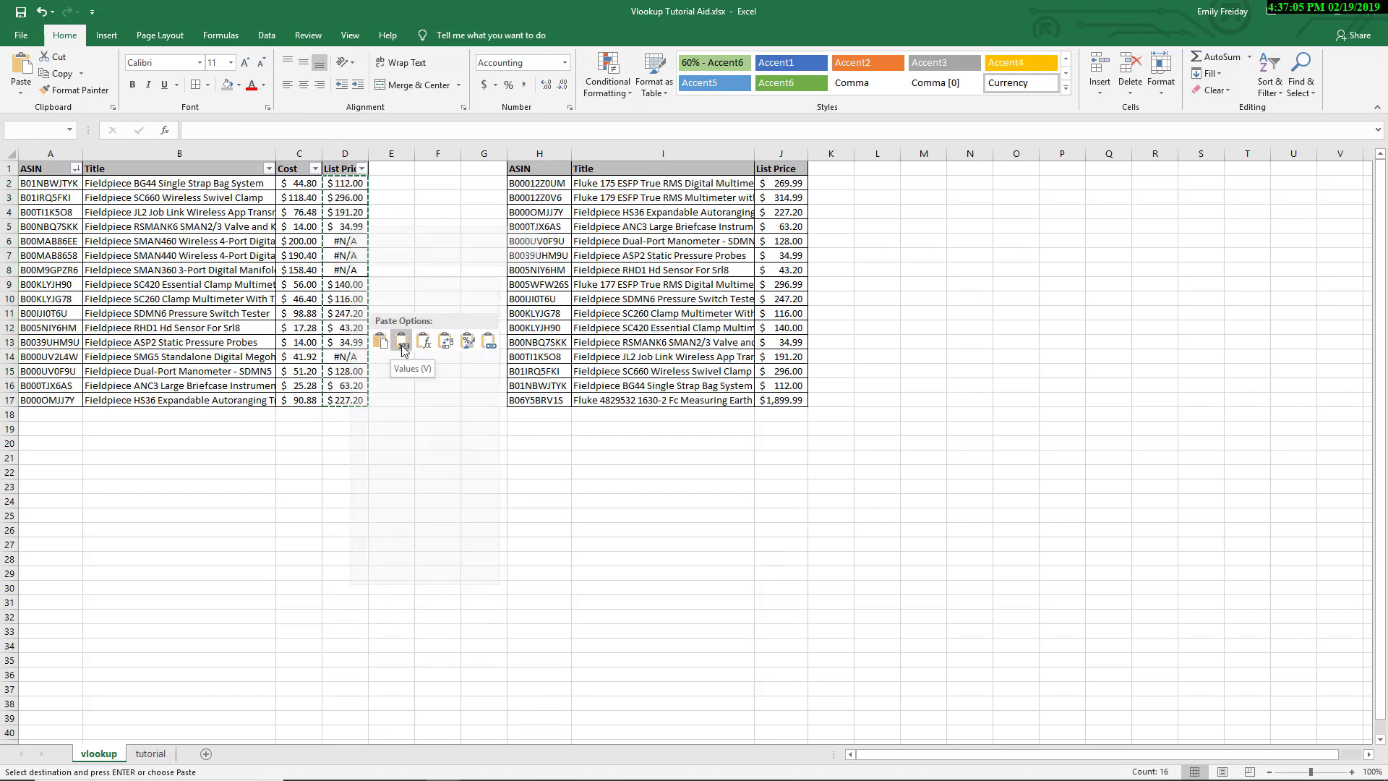
# - Check cells between D3 and D11 to see whether they contain plain values instead of formulas
pyautogui.click(350, 269)
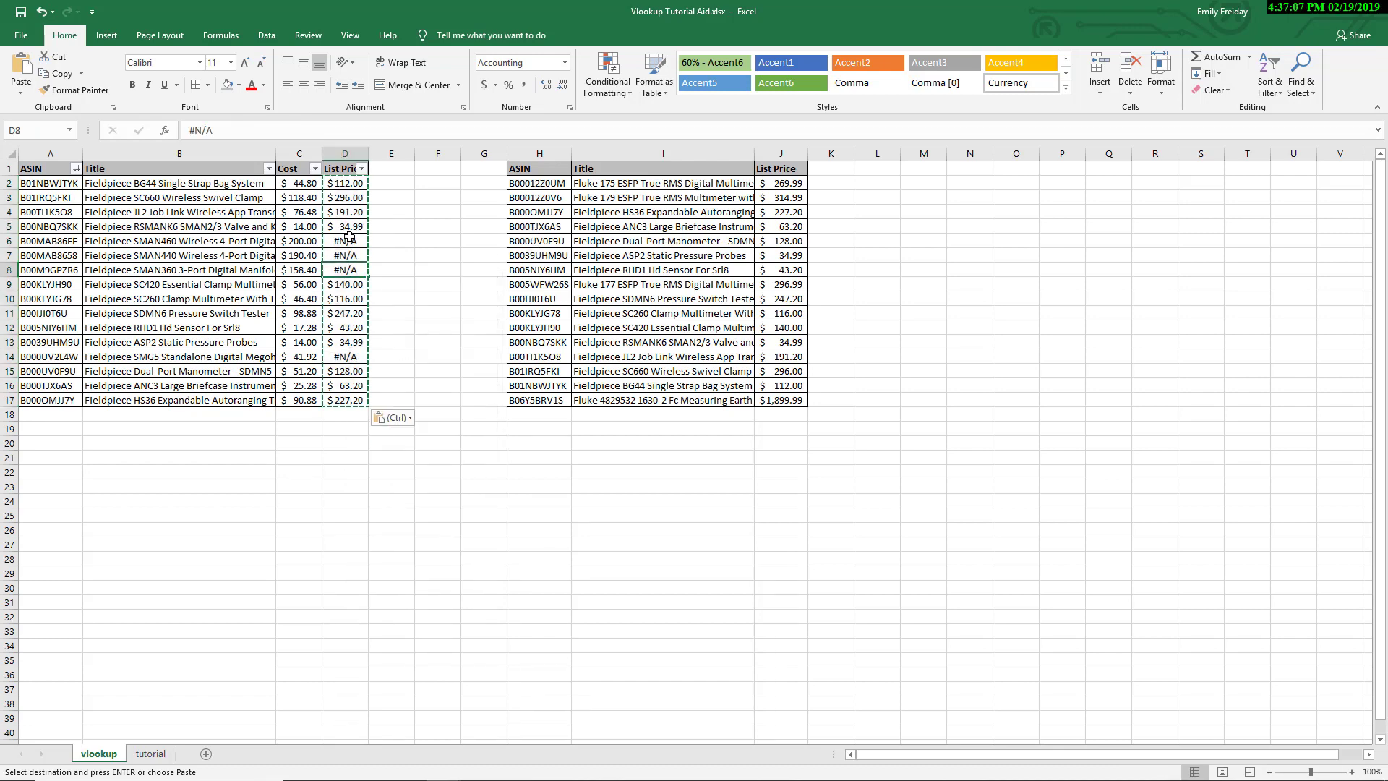
pyautogui.press('Up')
pyautogui.press('Up')
pyautogui.press('Up')
pyautogui.press('Up')
pyautogui.press('Up')
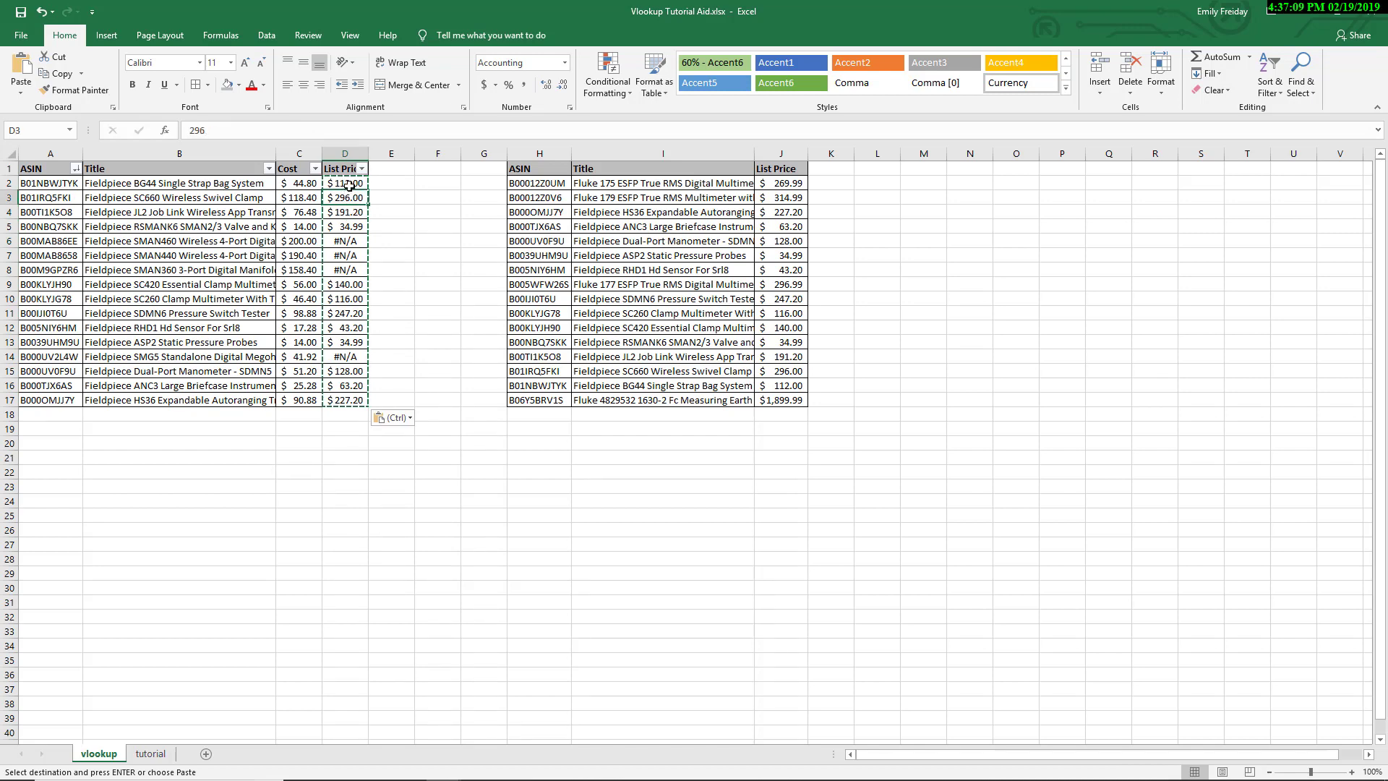
pyautogui.press('Down')
pyautogui.press('Down')
pyautogui.press('Down')
pyautogui.press('Down')
pyautogui.press('Down')
pyautogui.press('Down')
pyautogui.press('Down')
pyautogui.press('Down')
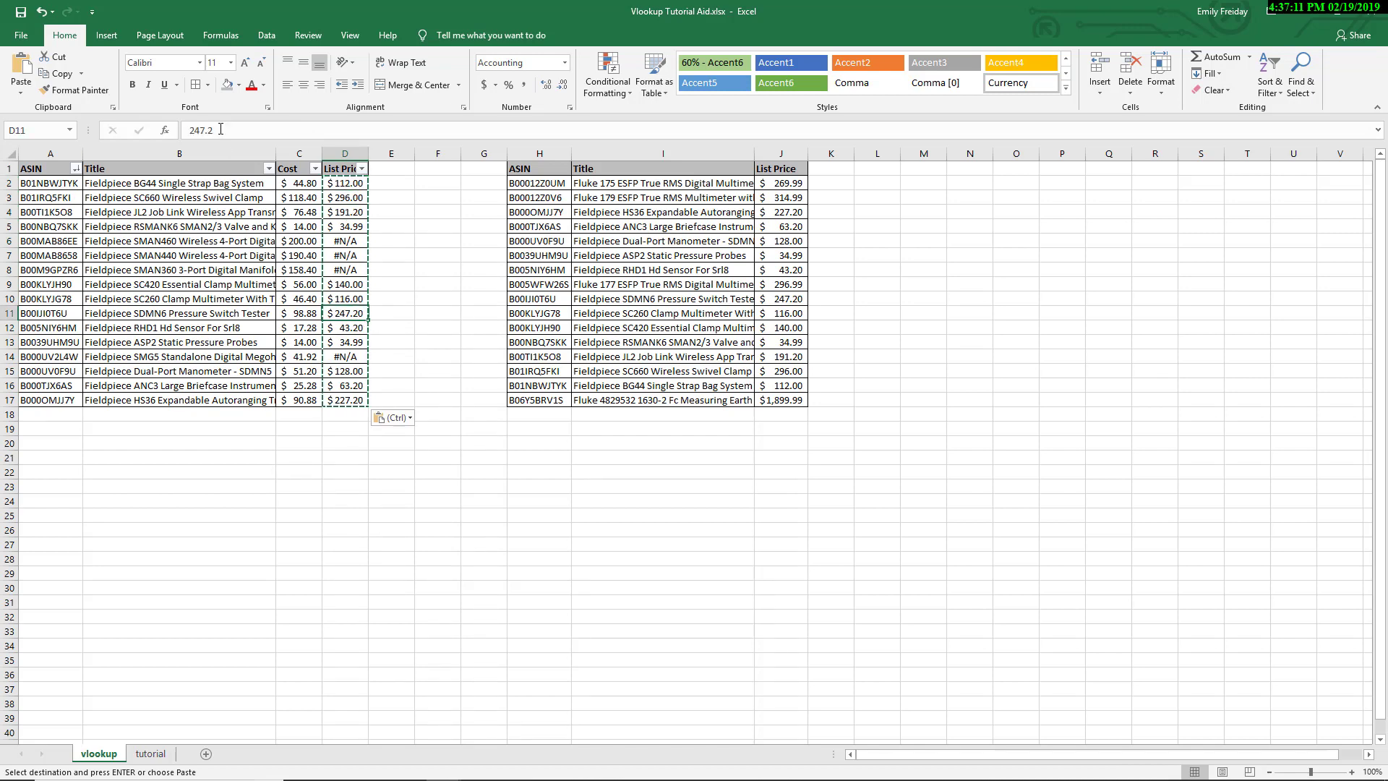
pyautogui.press('Up')
pyautogui.press('Up')
pyautogui.press('Up')
pyautogui.press('Up')
pyautogui.press('Up')
pyautogui.press('Up')
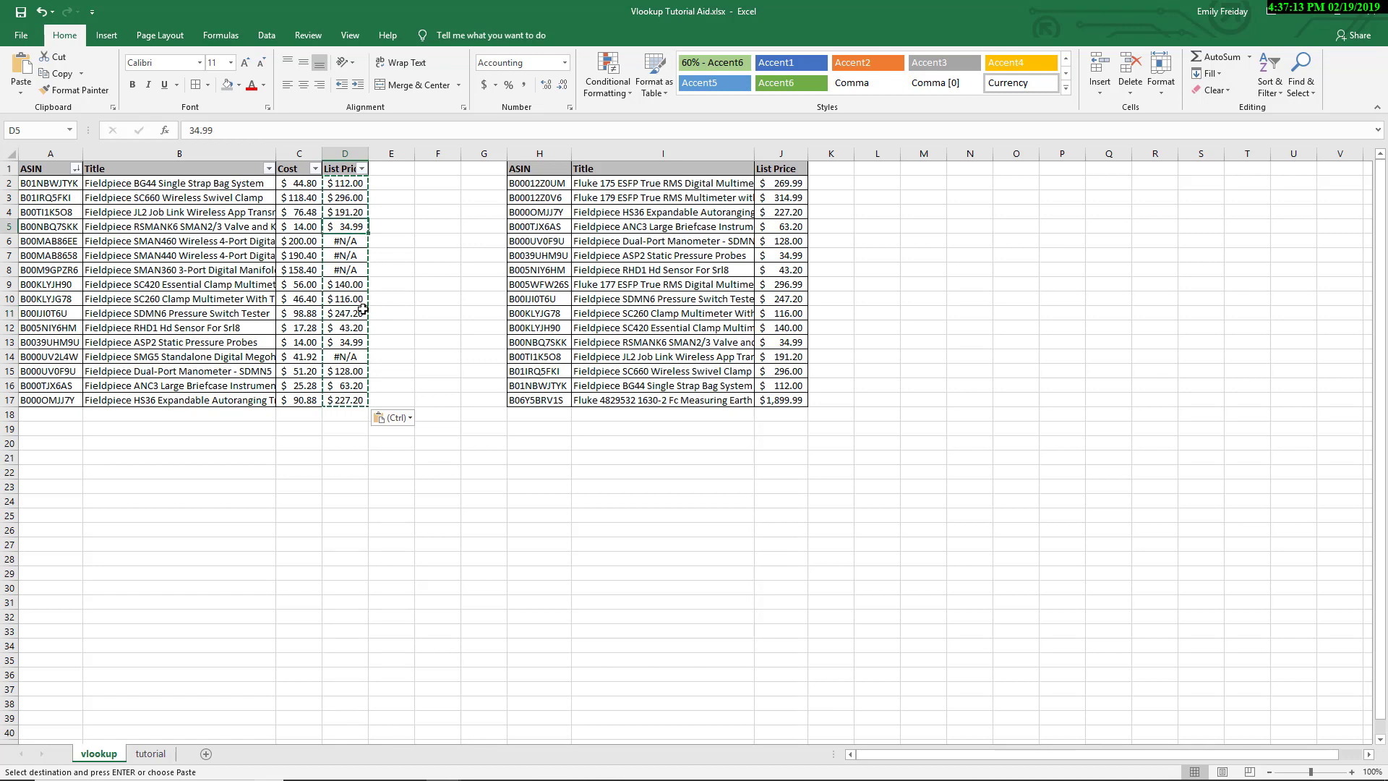
pyautogui.press('Down')
pyautogui.press('Down')
pyautogui.press('Down')
pyautogui.press('Down')
pyautogui.press('Down')
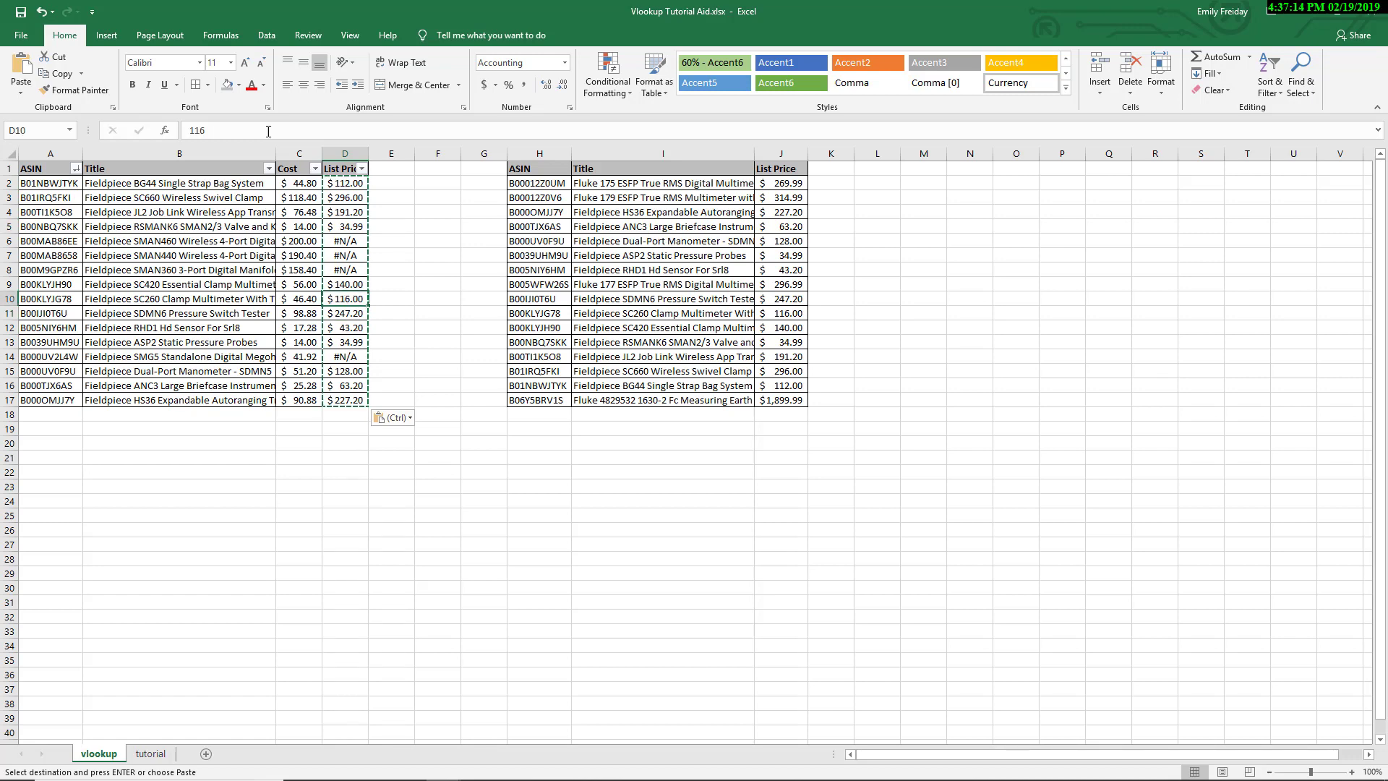
# - Remove the filter from the first table and clear the list prices in D2:D17
pyautogui.click(354, 229)
pyautogui.click(1270, 81)
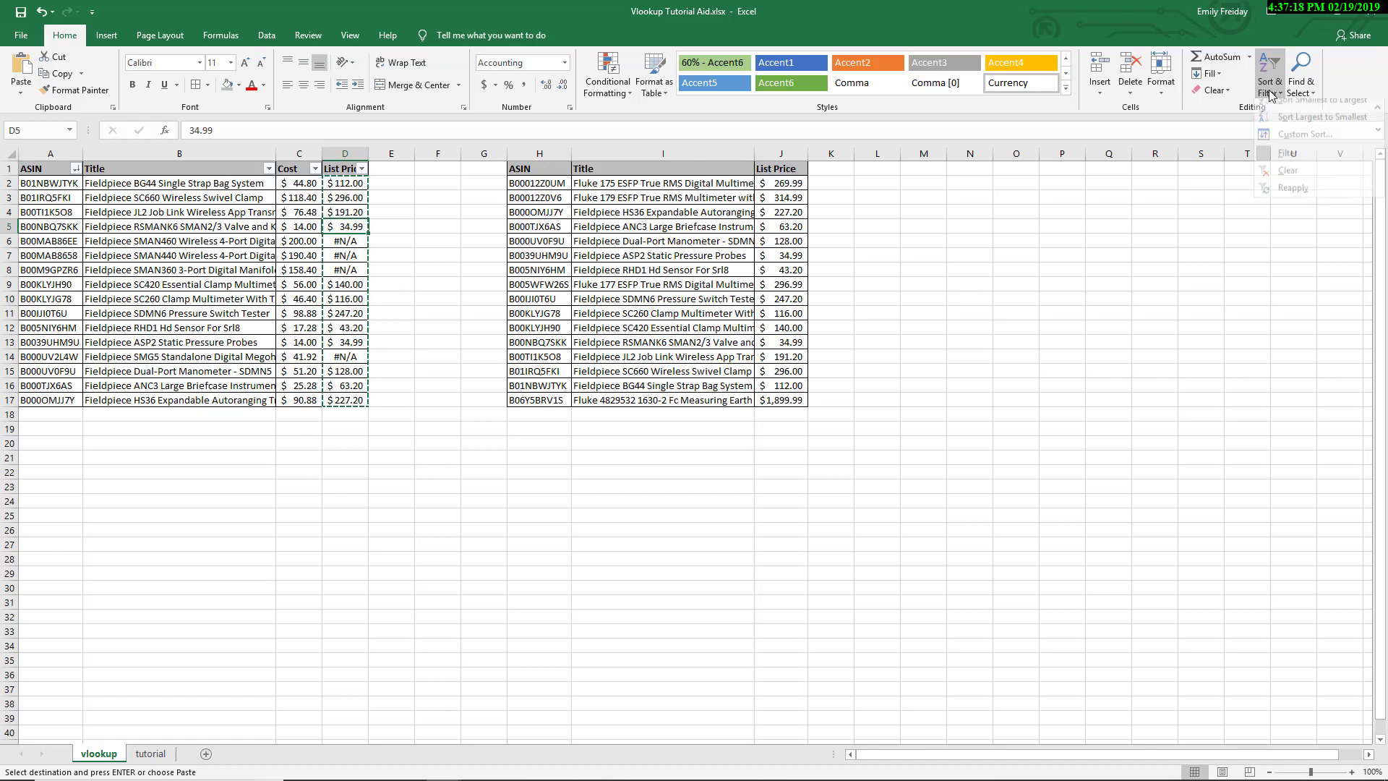
pyautogui.click(1280, 169)
pyautogui.moveTo(347, 183); pyautogui.dragTo(352, 400)
pyautogui.press('Delete')
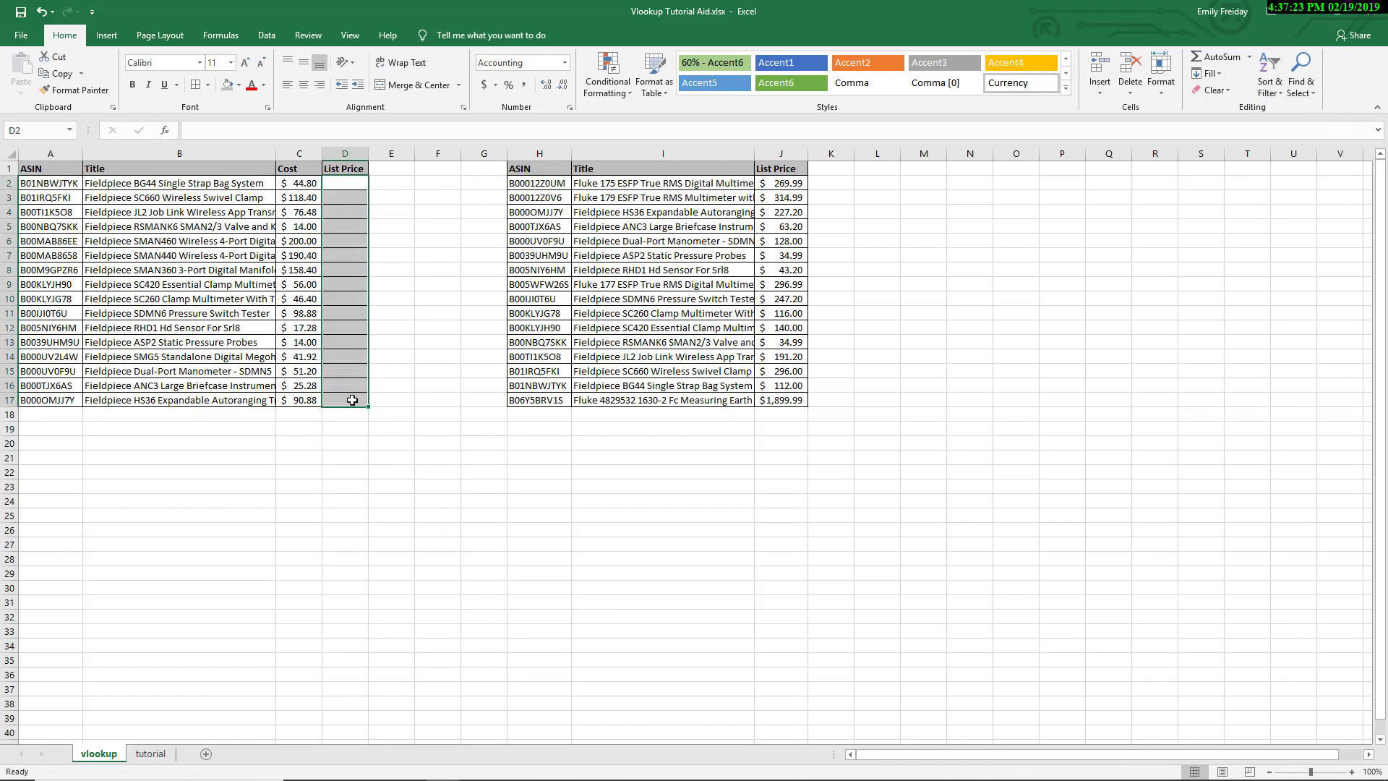
# - Start a VLOOKUP formula in D2, accepting the suggested function name
pyautogui.click(350, 185)
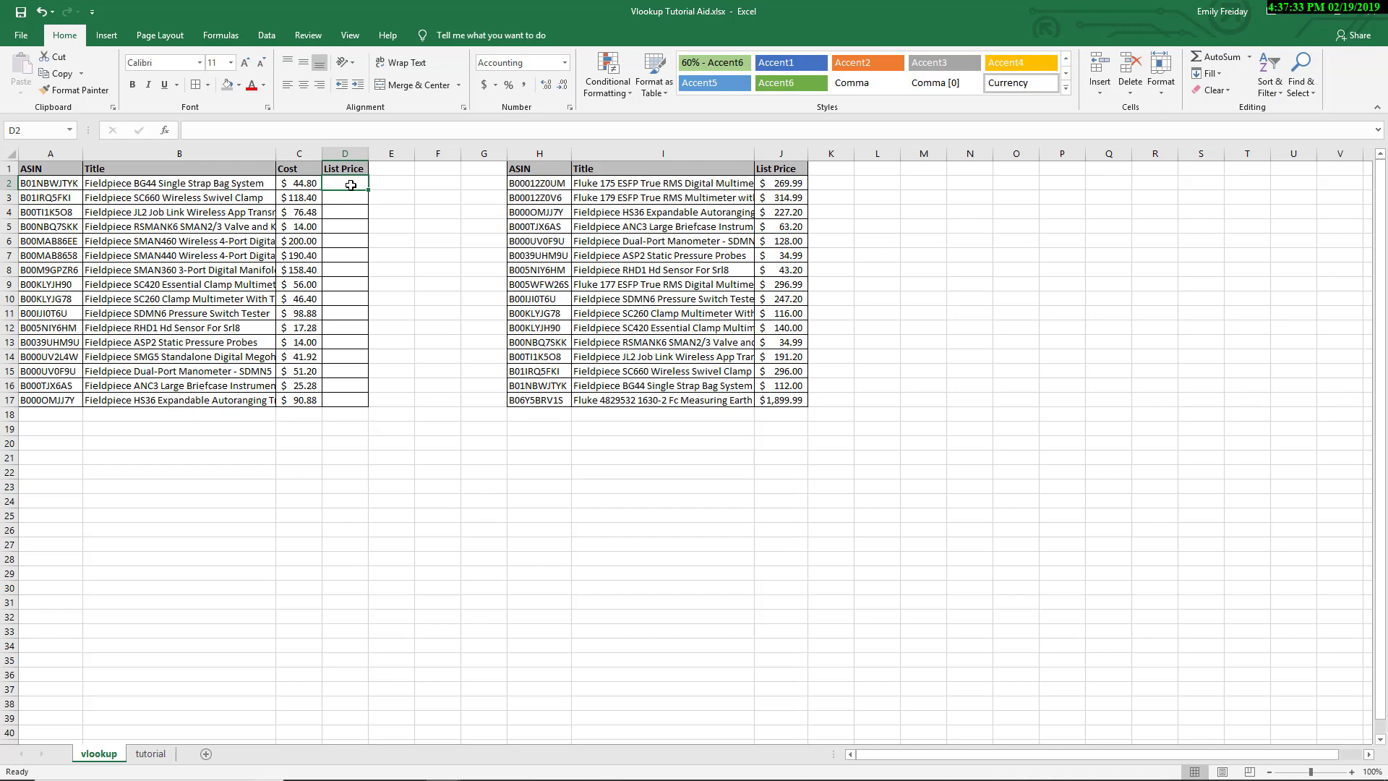
pyautogui.write('=vlooku')
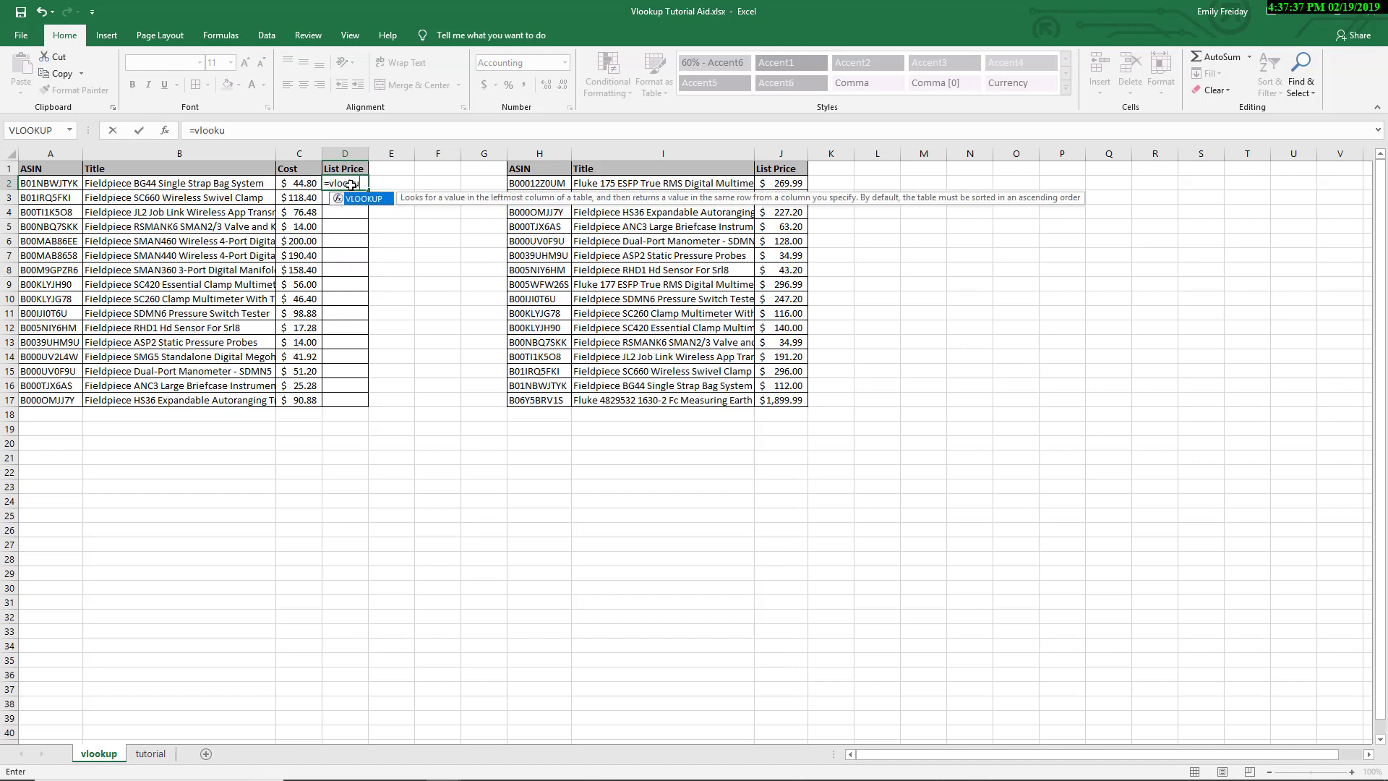
pyautogui.write('p')
pyautogui.press('Tab')
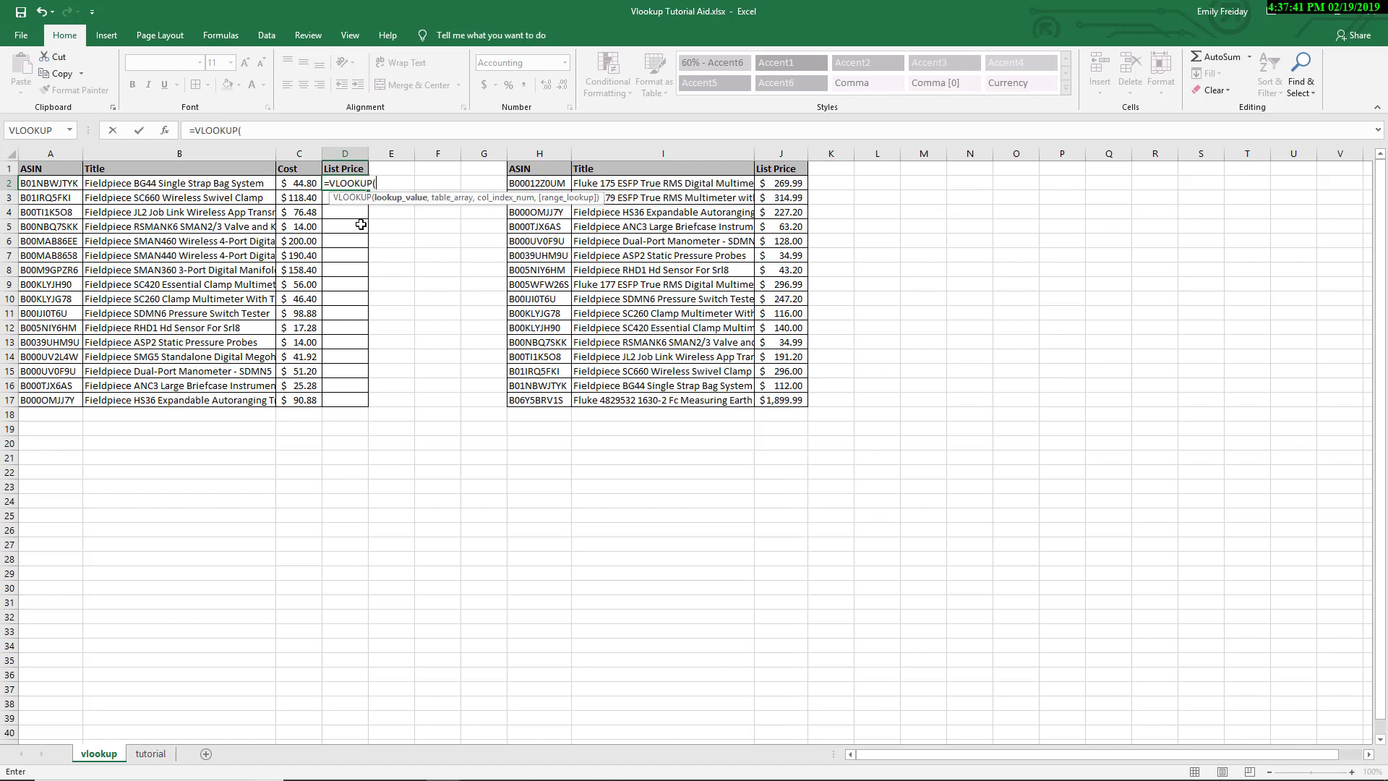
pyautogui.press('BackSpace')
pyautogui.press('BackSpace')
pyautogui.press('BackSpace')
pyautogui.press('BackSpace')
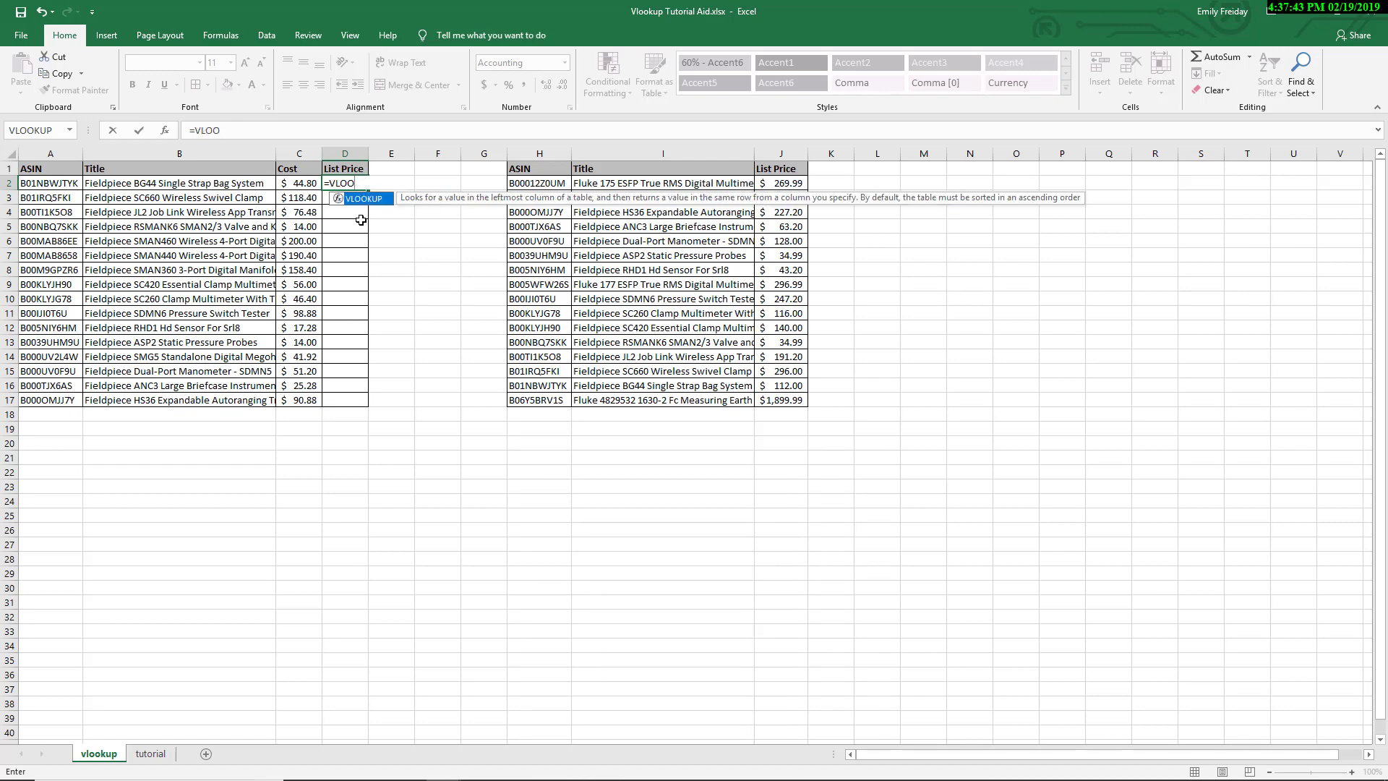
pyautogui.doubleClick(371, 200)
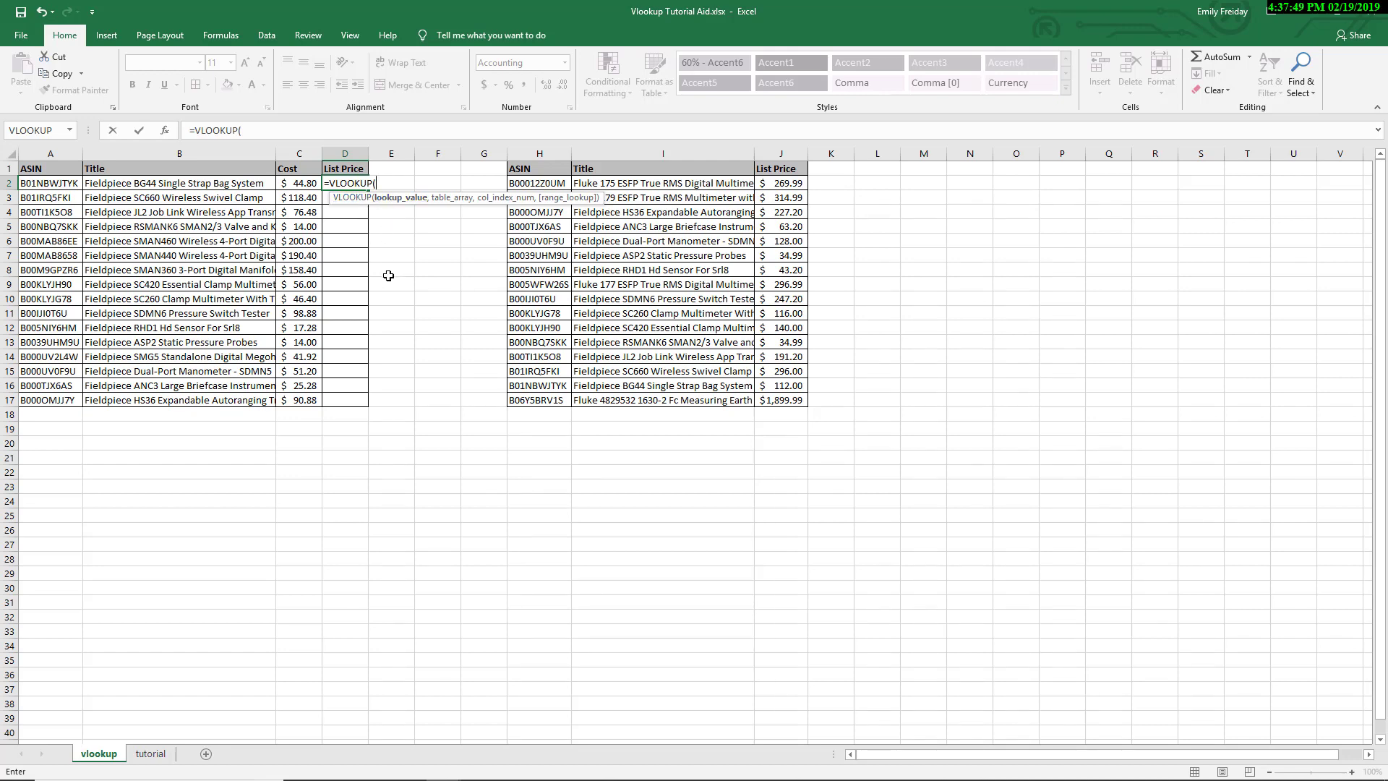
# - Set the lookup value in the D2 formula to A2 and the table array to columns H:J
pyautogui.write('A2')
pyautogui.press('BackSpace')
pyautogui.press('BackSpace')
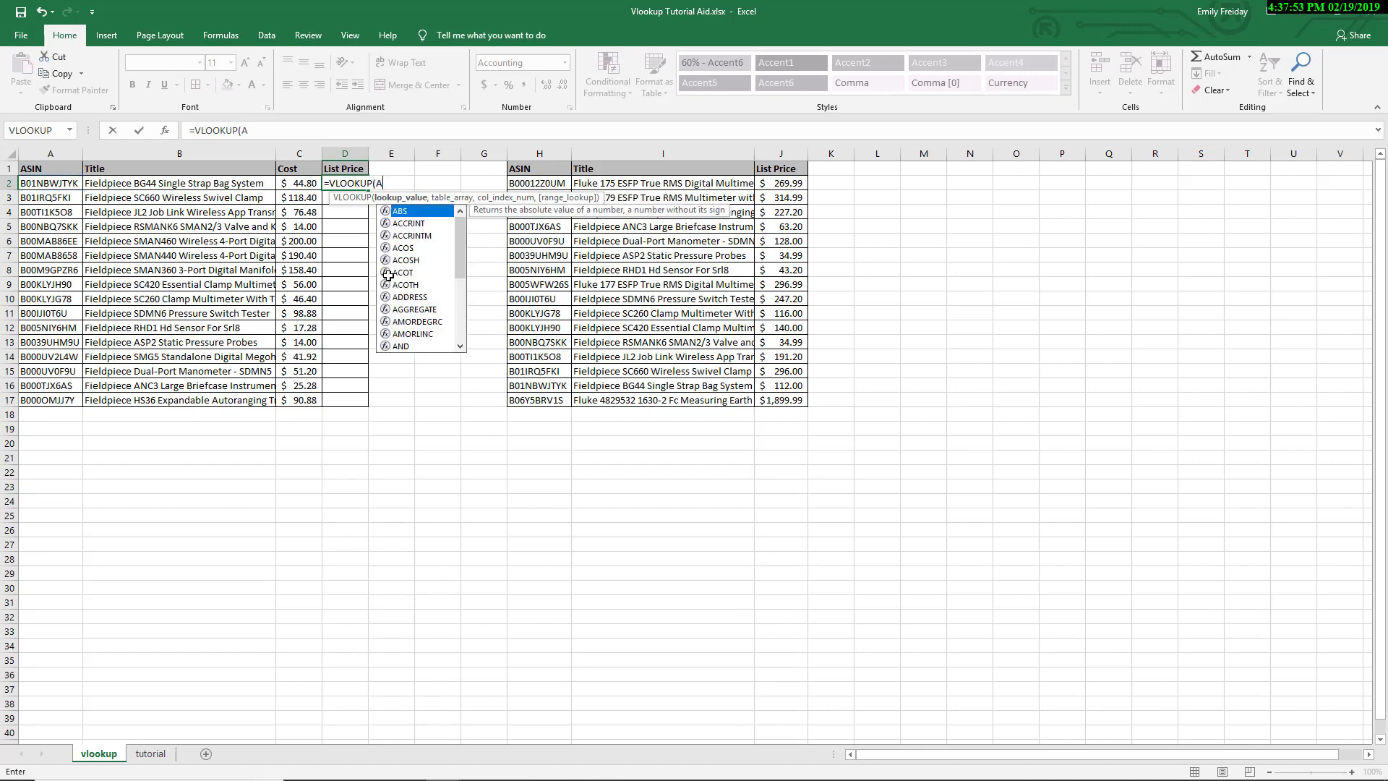
pyautogui.click(41, 186)
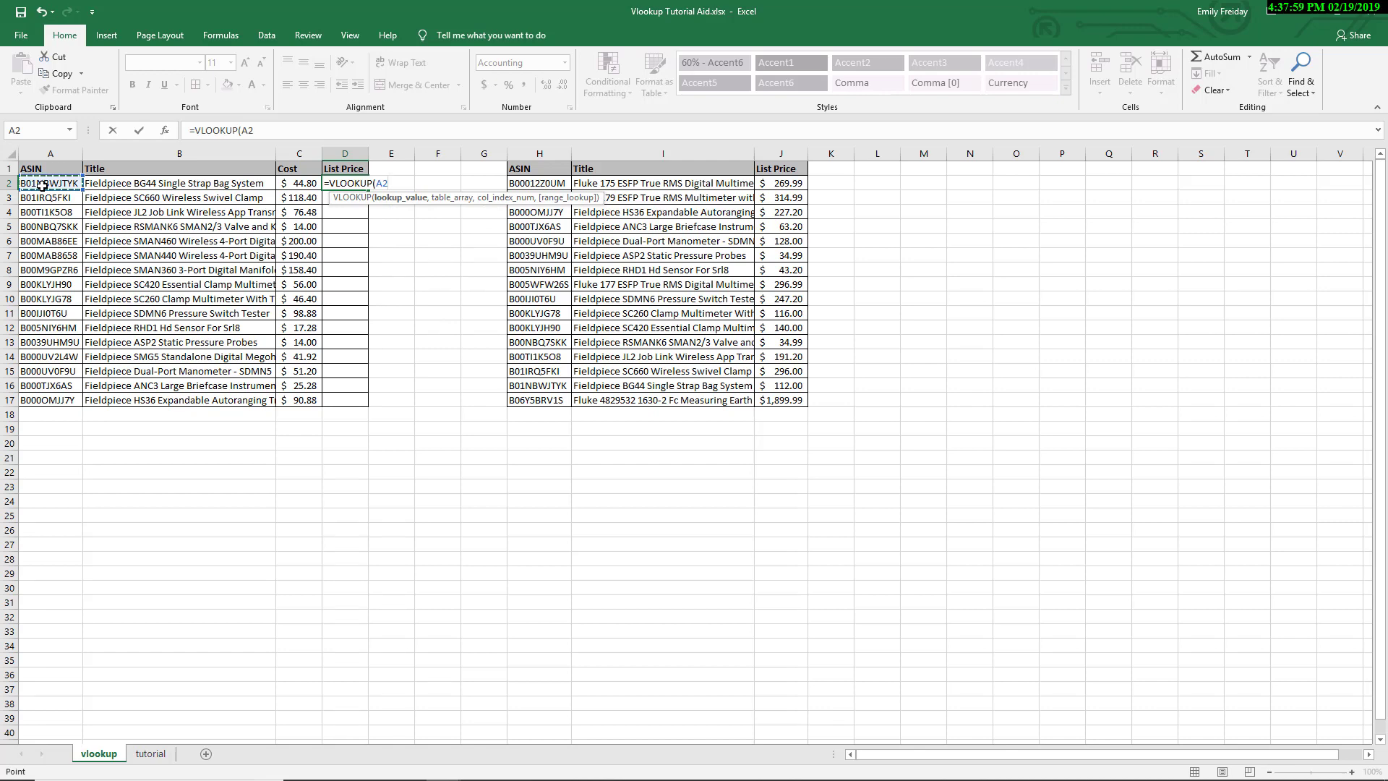
pyautogui.write(',')
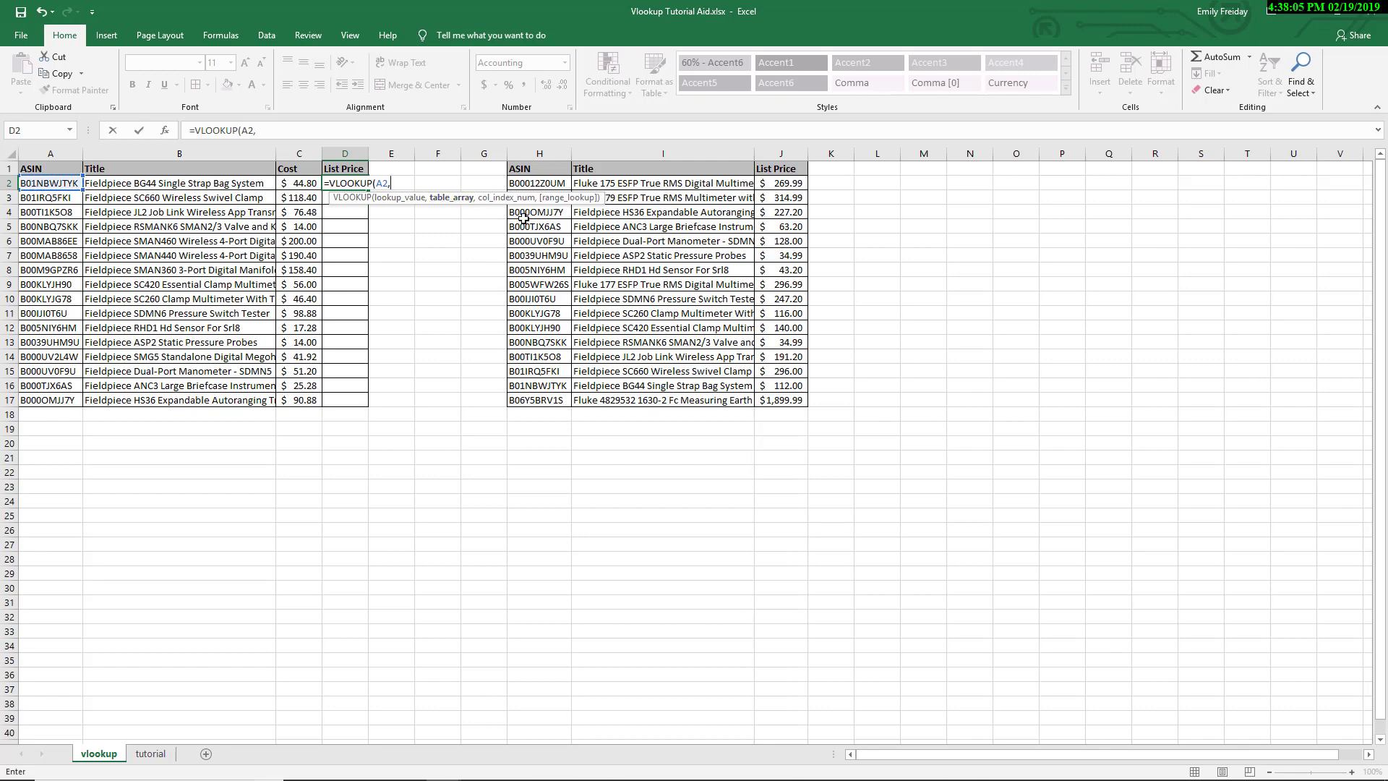
pyautogui.moveTo(541, 153); pyautogui.dragTo(767, 156)
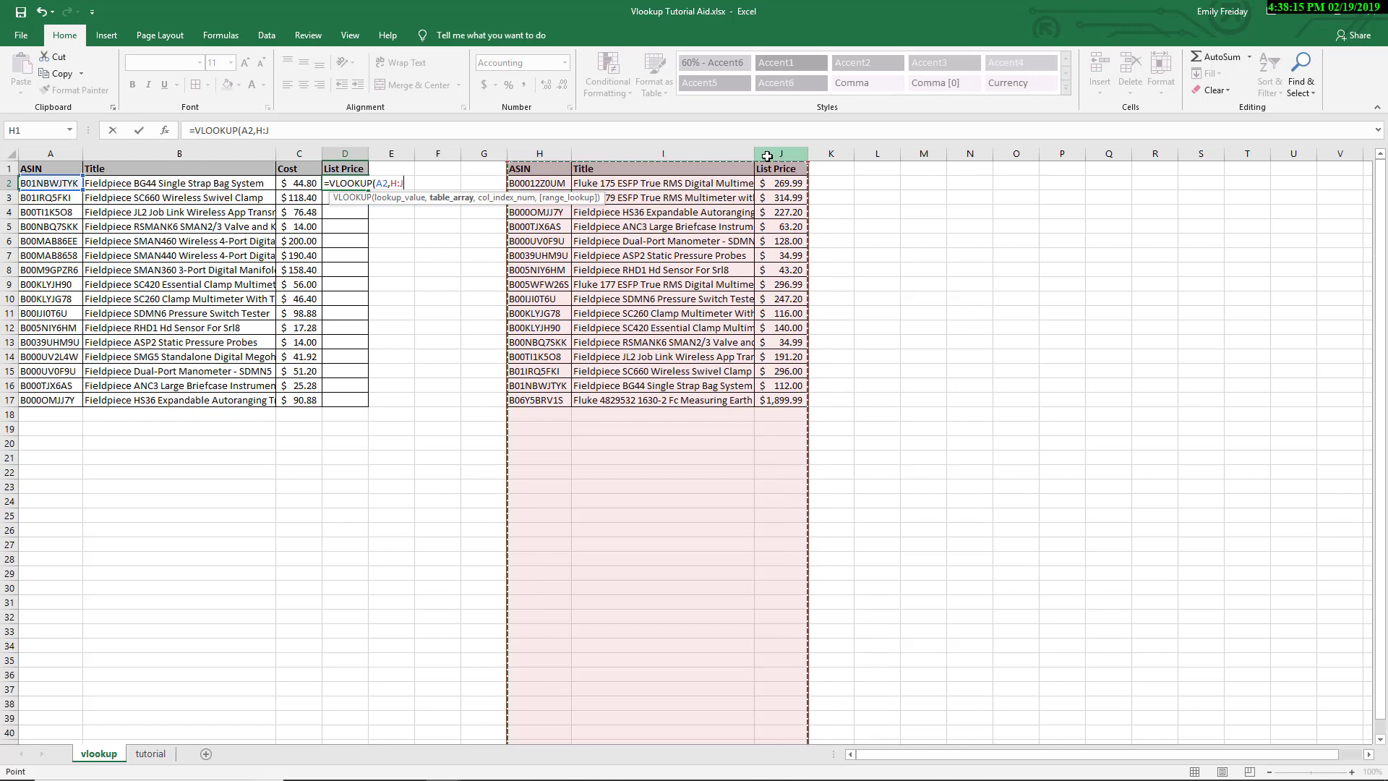
# - Set the column index number to 3 and the range lookup to FALSE for an exact match, and complete the D2 formula
pyautogui.write(',3')
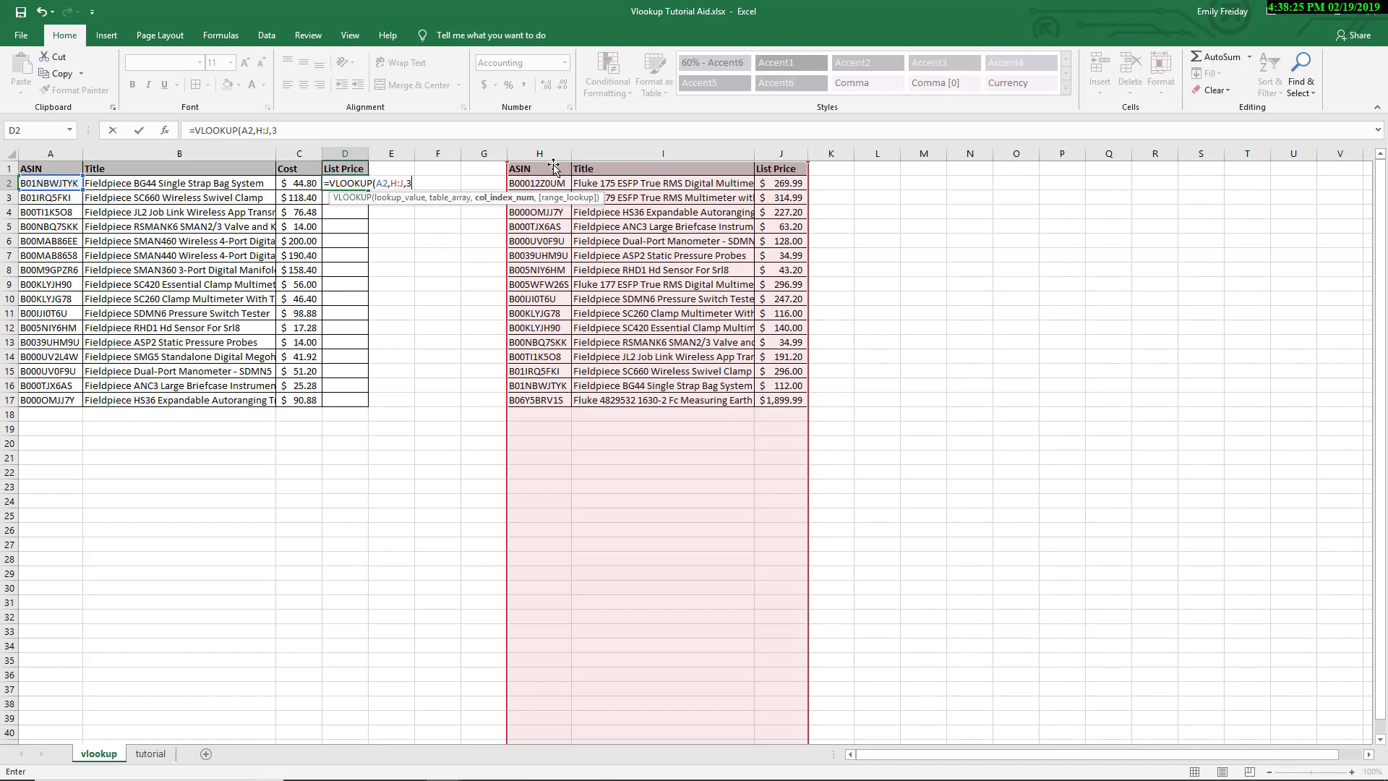
pyautogui.write(',')
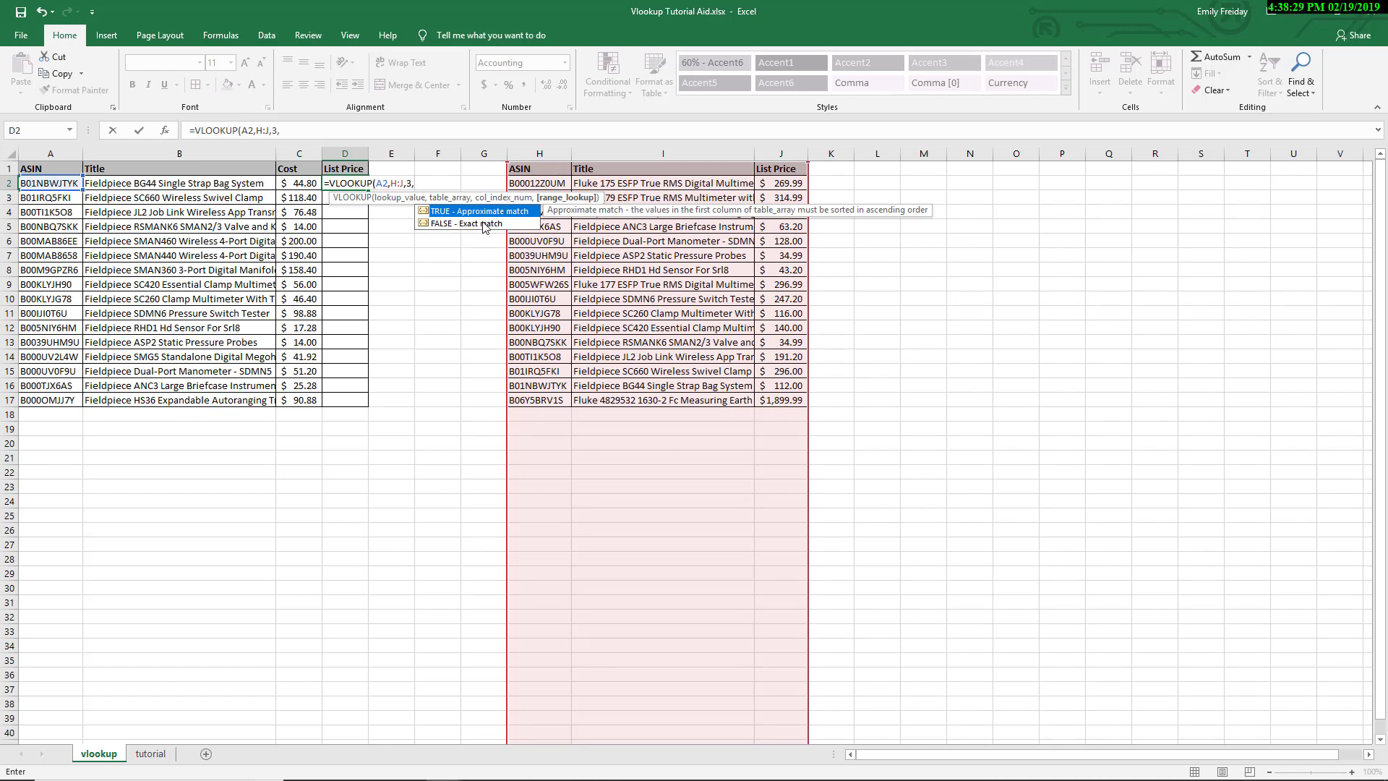
pyautogui.click(466, 224)
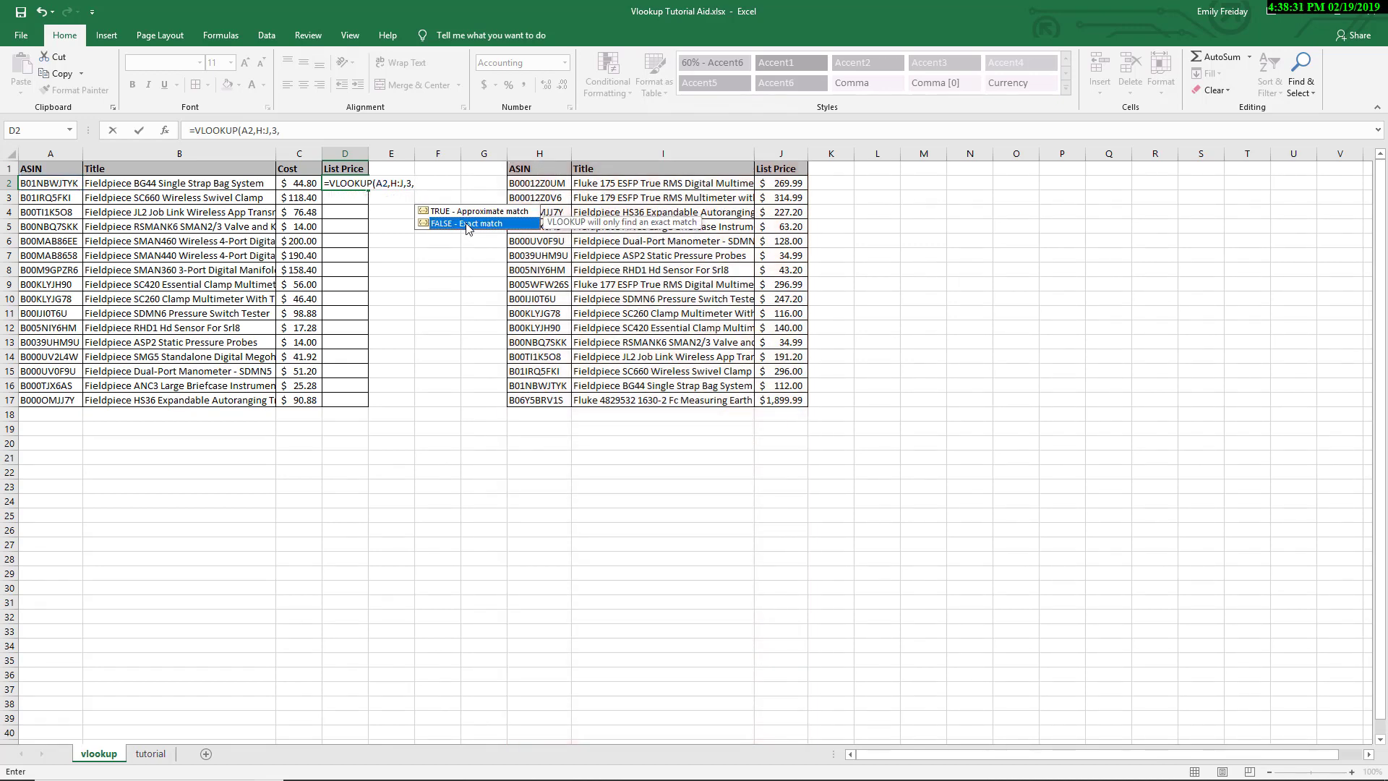
pyautogui.doubleClick(466, 223)
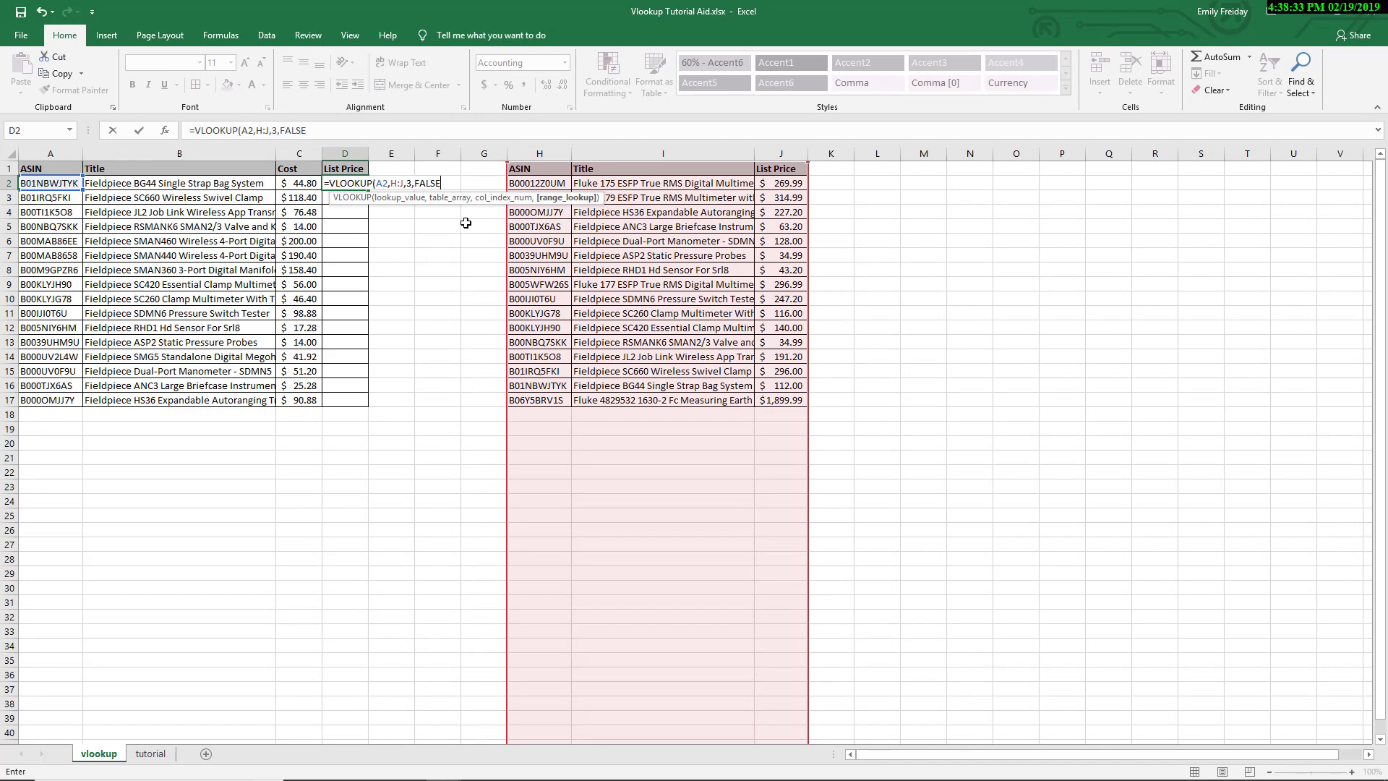
pyautogui.press('Return')
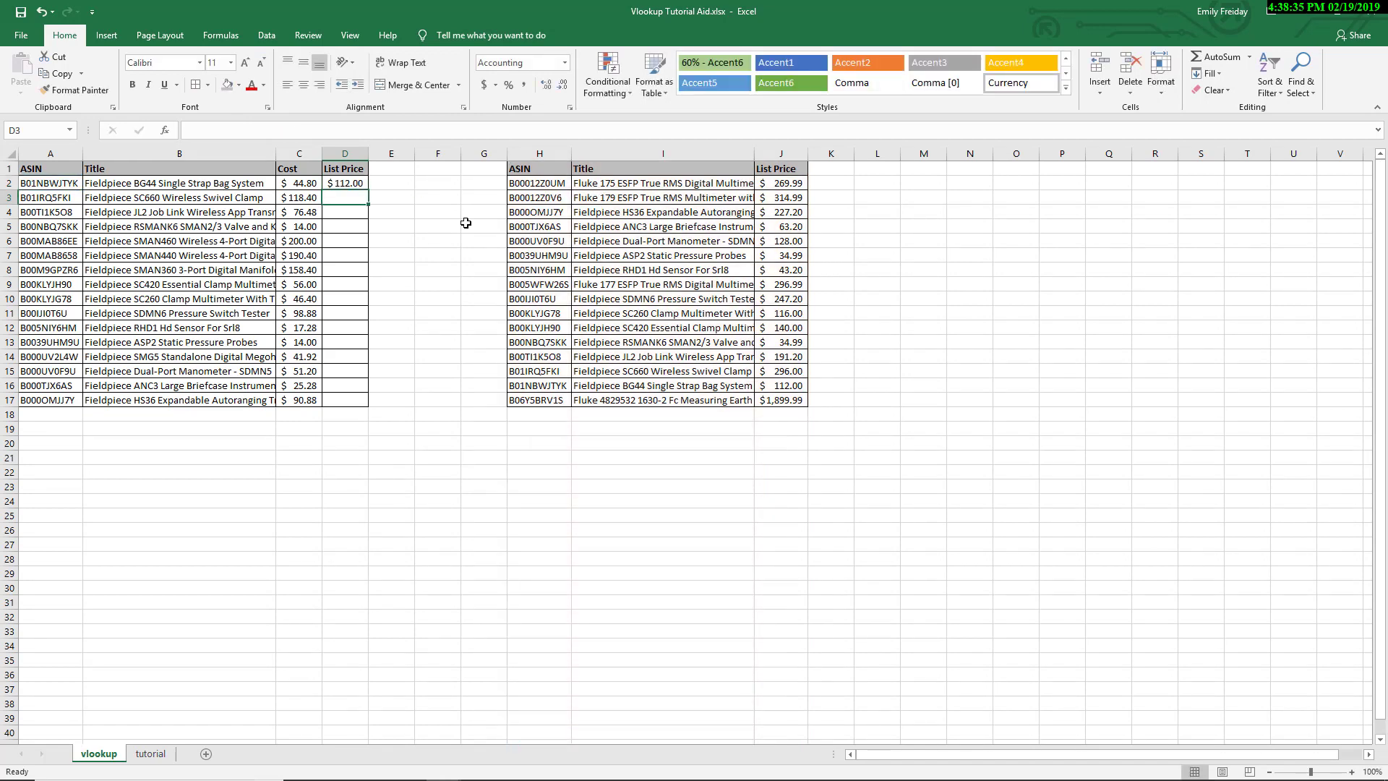
# - Fill the D2 VLOOKUP formula down through D17 and check the formula in D3
pyautogui.click(366, 182)
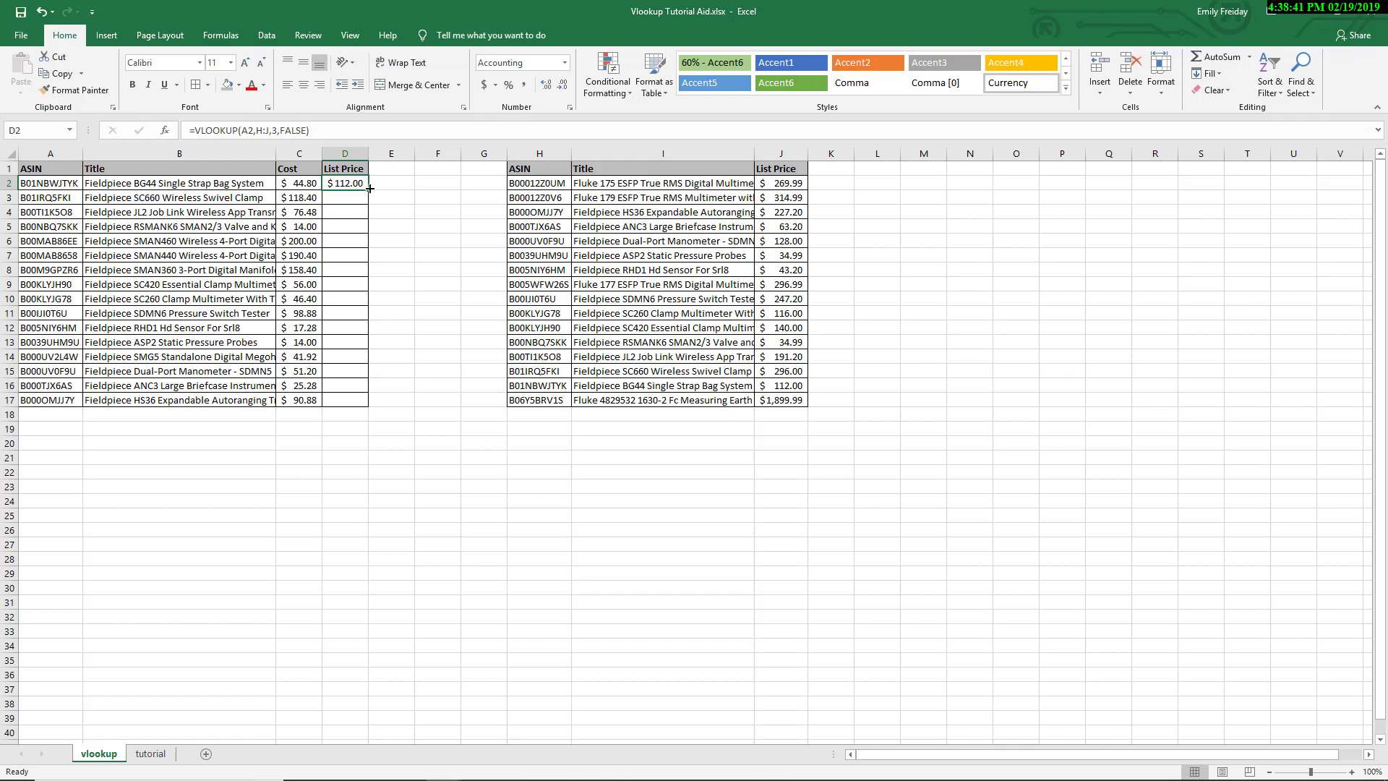
pyautogui.doubleClick(368, 190)
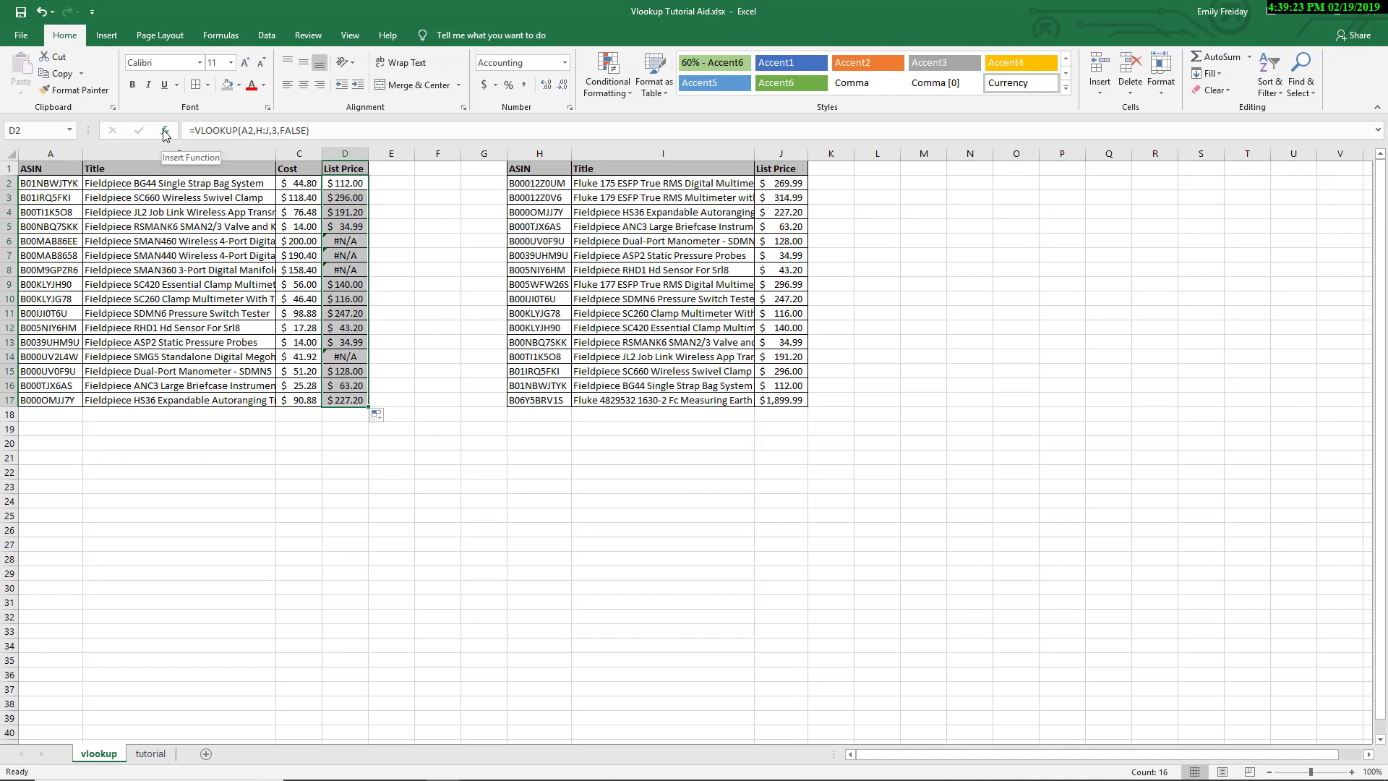
pyautogui.press('Down')
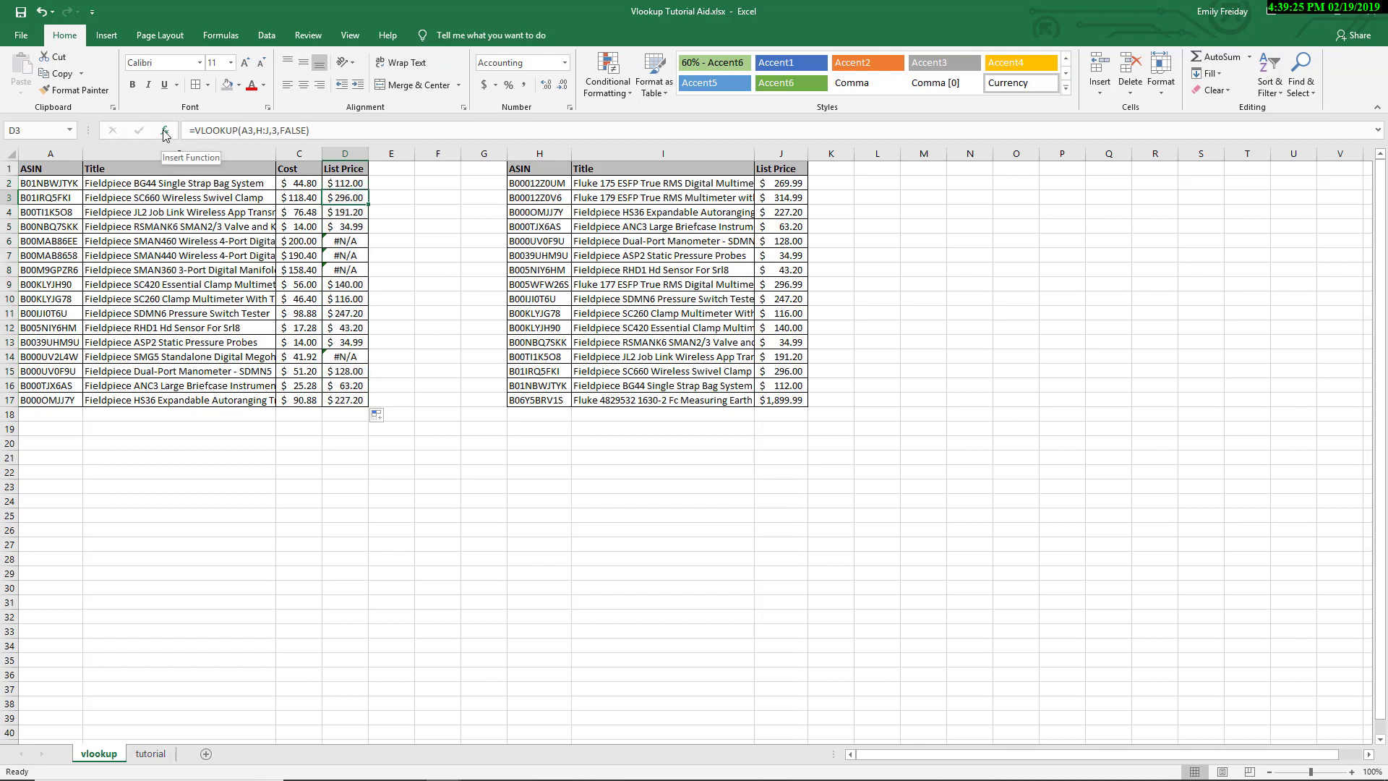
# - Undo the fill down column D and the VLOOKUP formula entry in D2
pyautogui.moveTo(337, 181); pyautogui.dragTo(349, 403)
pyautogui.hotkey('ctrl', 'z')
pyautogui.hotkey('ctrl', 'z')
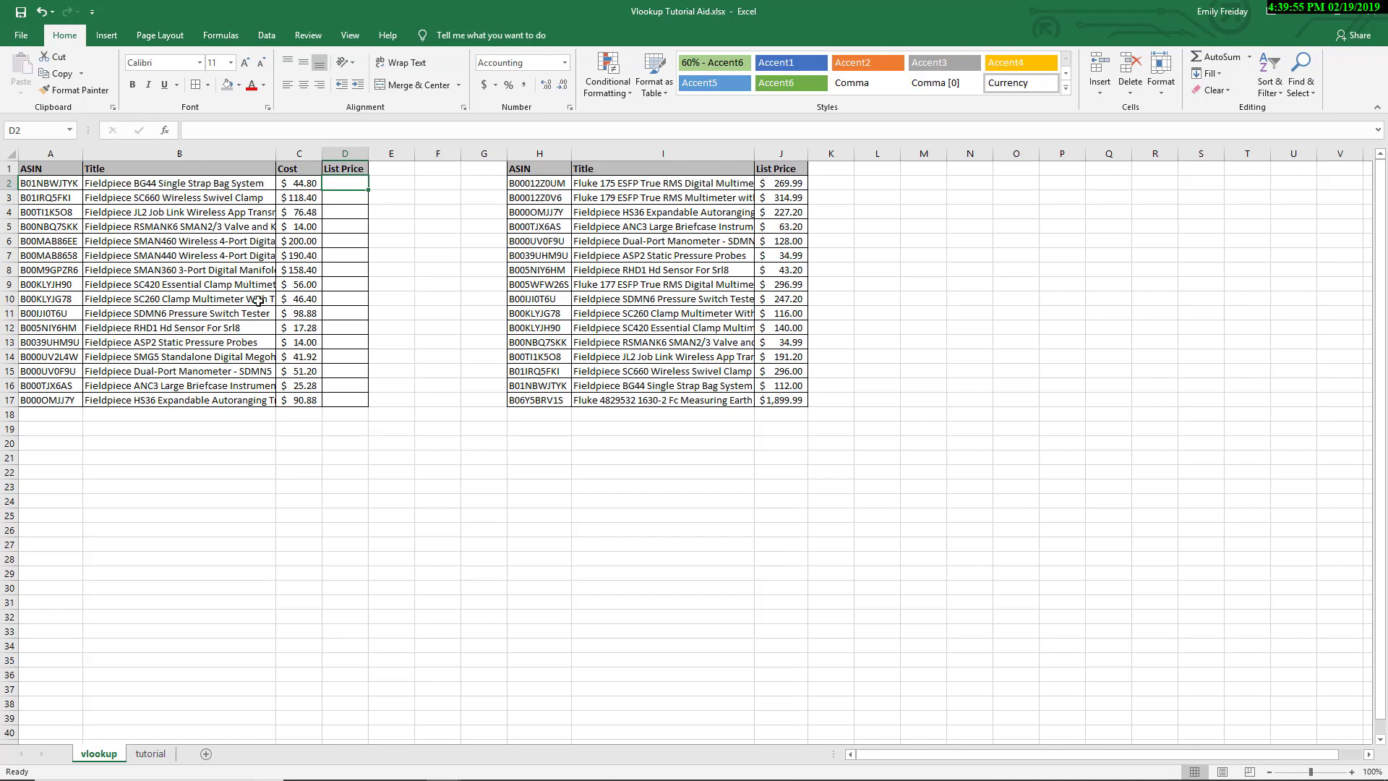
# - Switch to the tutorial sheet to view its table of ASINs, titles and list prices
pyautogui.click(152, 754)
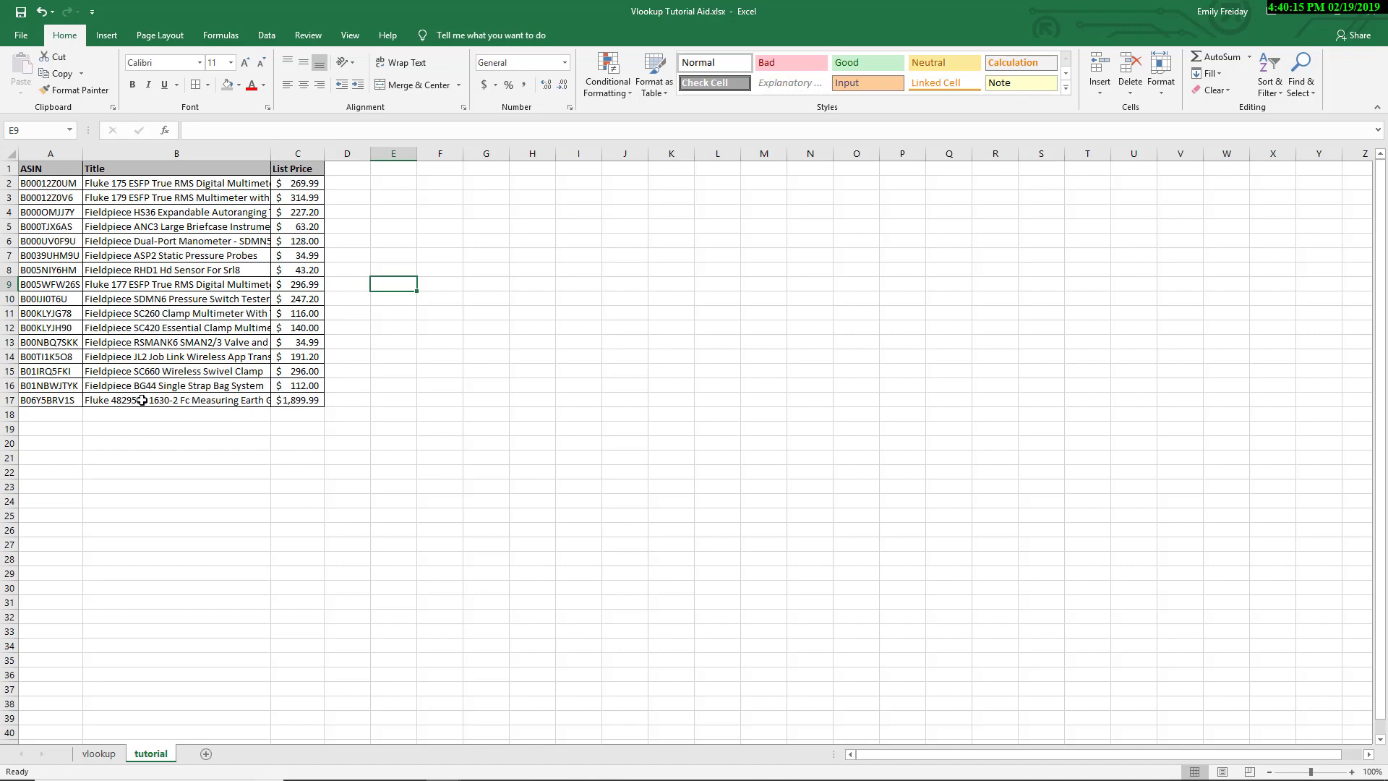
# - Compare the tables on the vlookup and tutorial sheets, finishing on the vlookup sheet
pyautogui.click(108, 755)
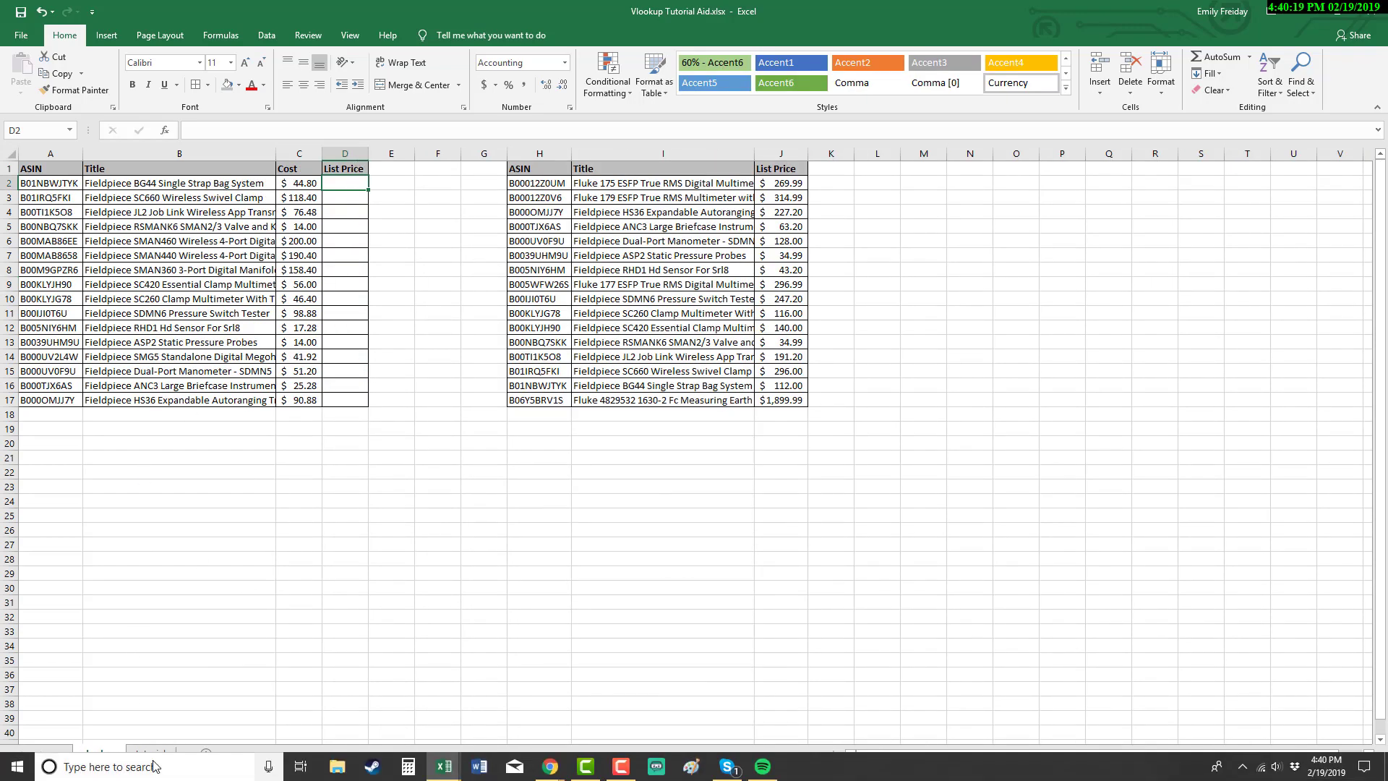
pyautogui.click(154, 765)
pyautogui.click(318, 670)
pyautogui.click(153, 755)
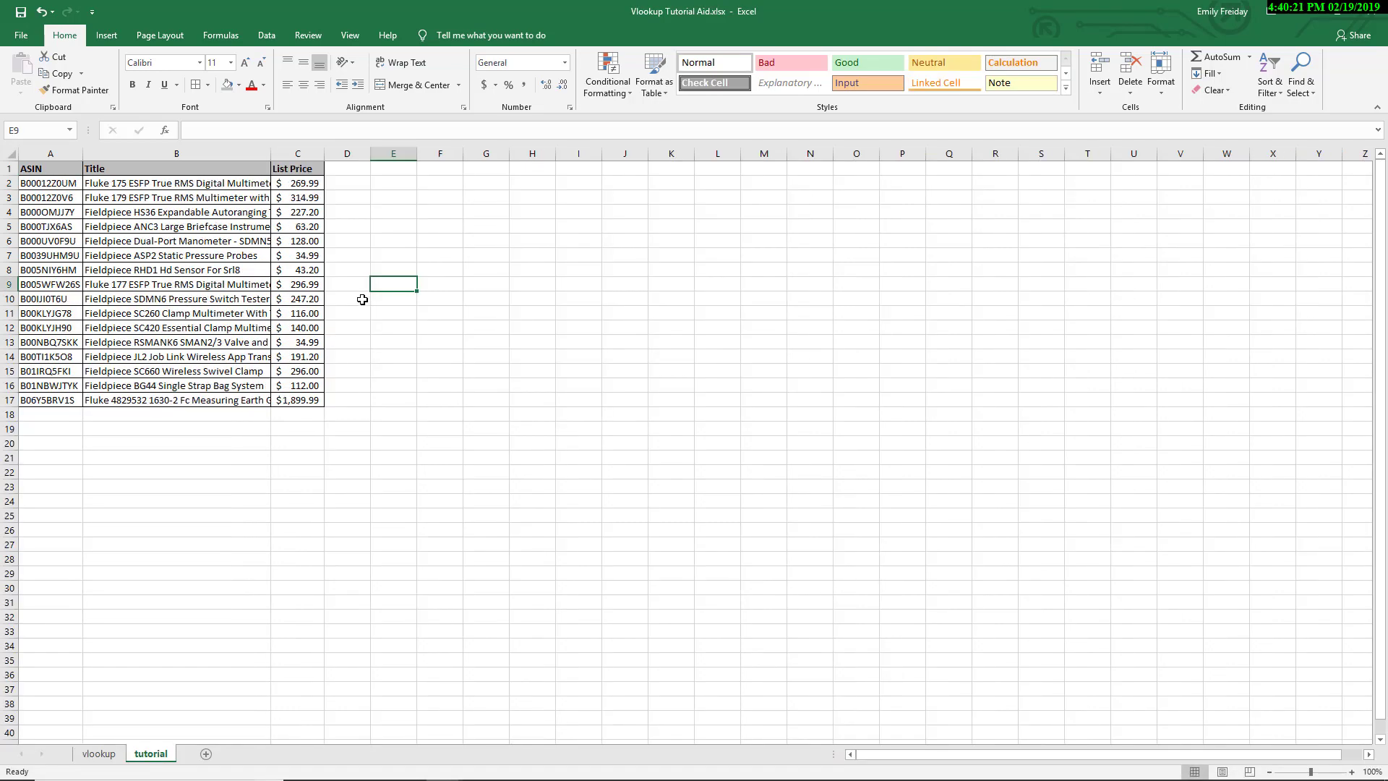
pyautogui.click(109, 756)
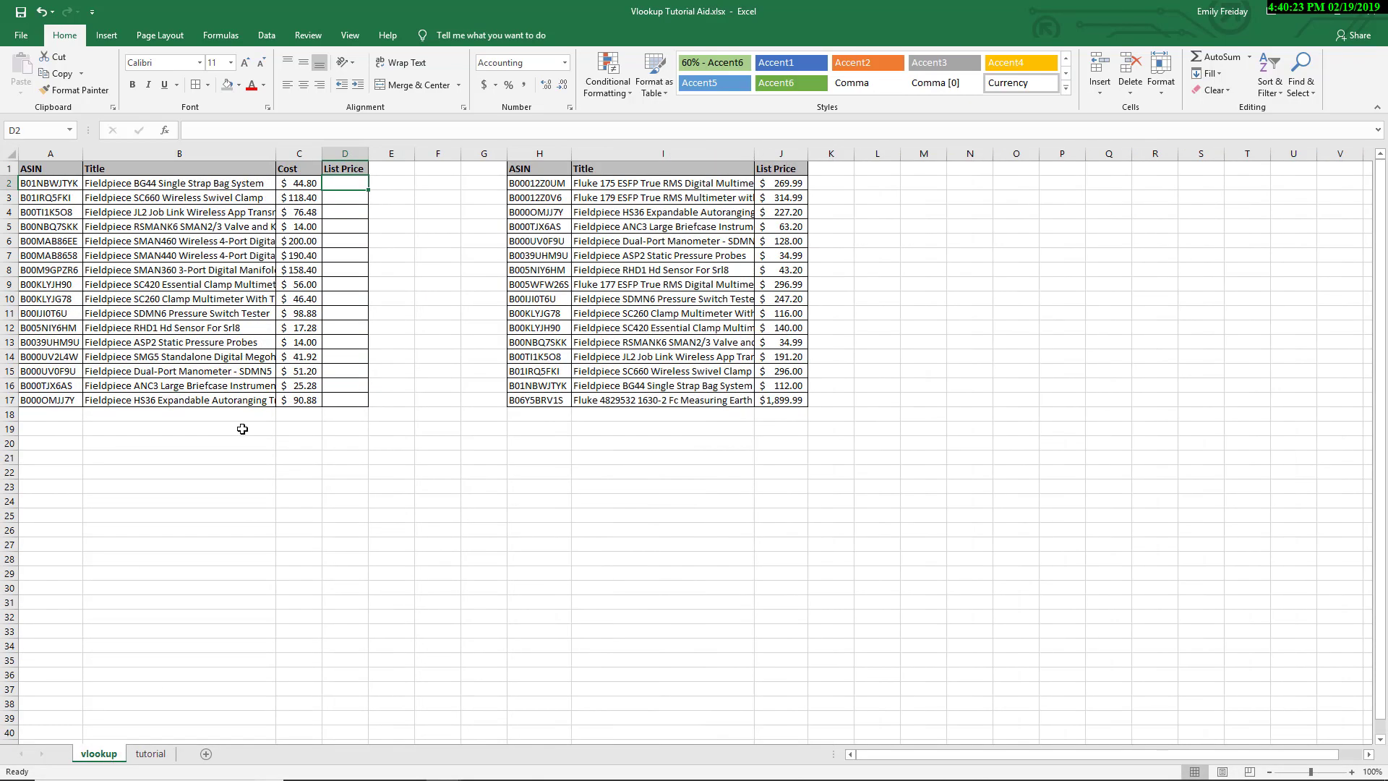
# - Start a VLOOKUP in D2 with lookup value A2 and columns A:C of the tutorial sheet as the table array
pyautogui.click(165, 130)
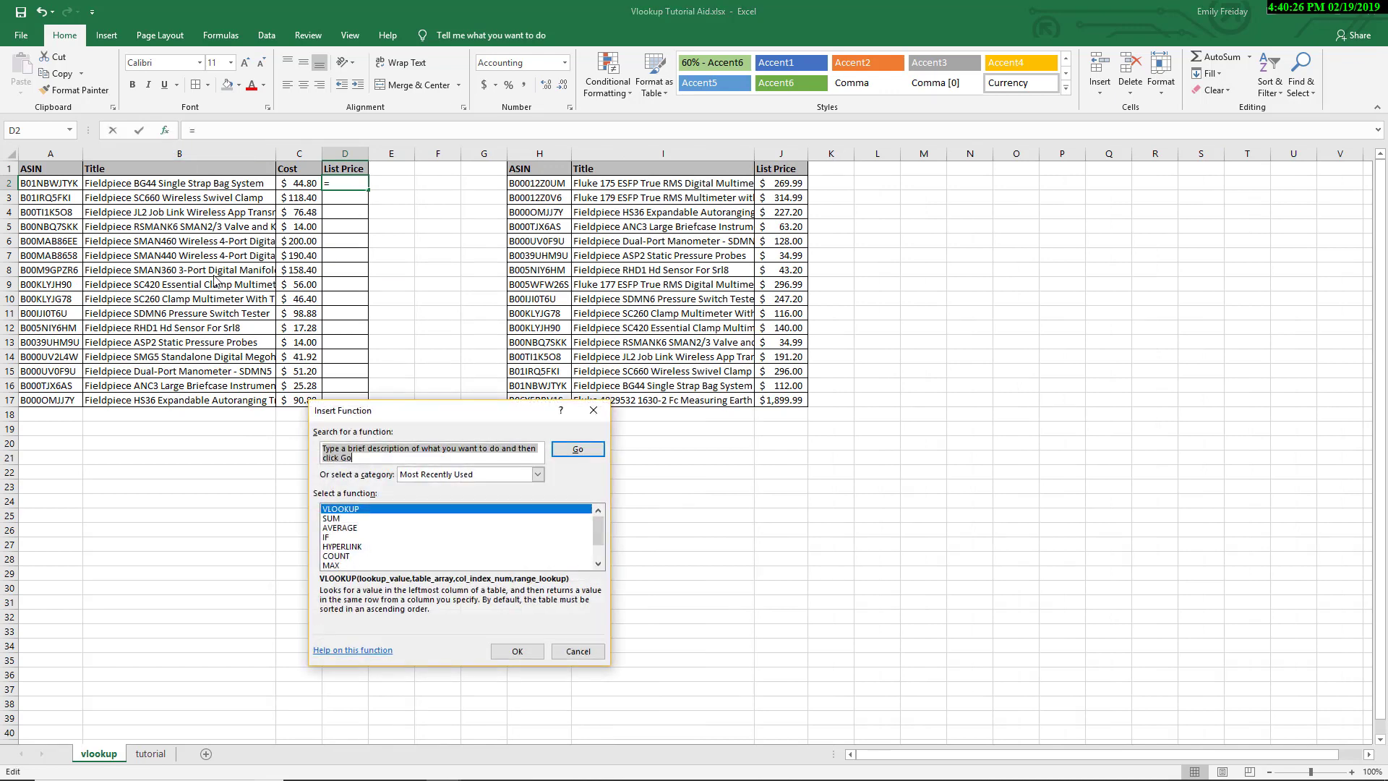
pyautogui.doubleClick(363, 511)
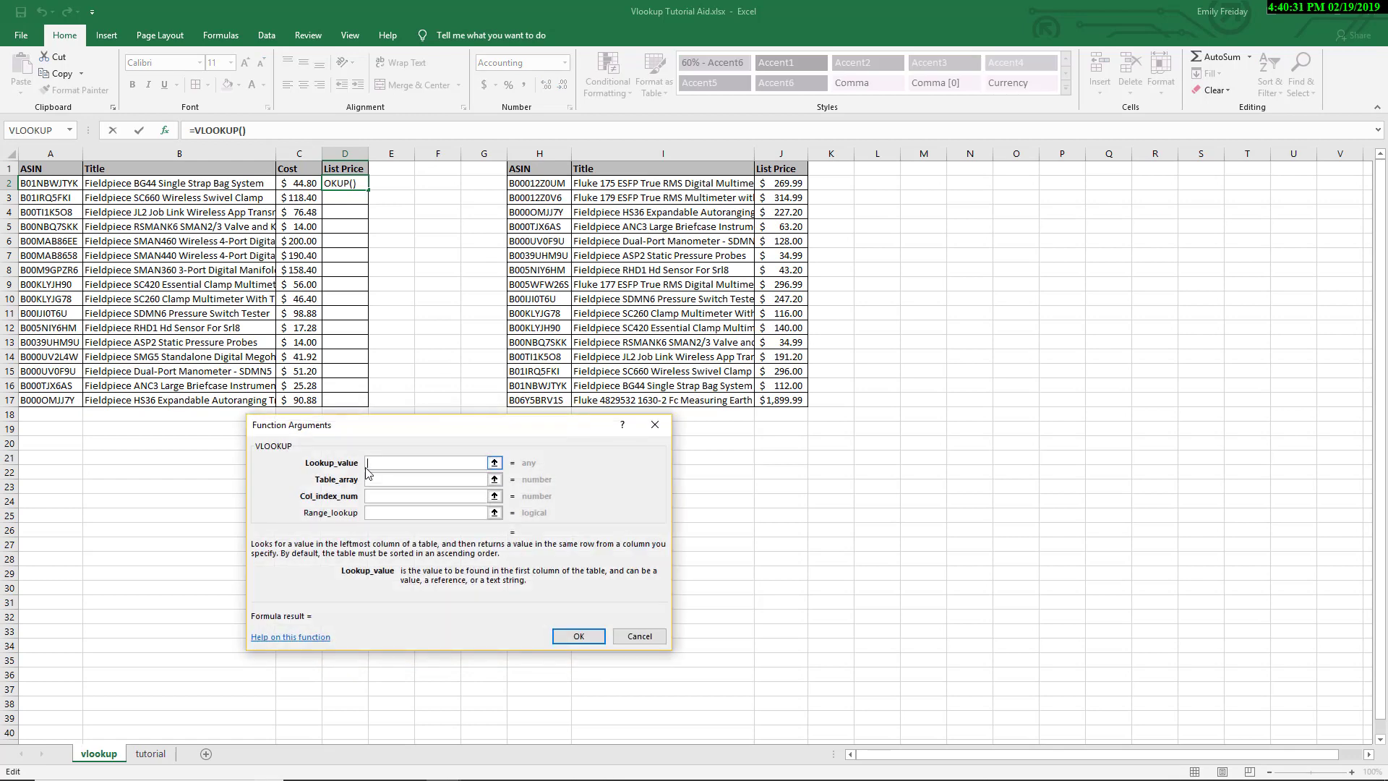
pyautogui.click(67, 184)
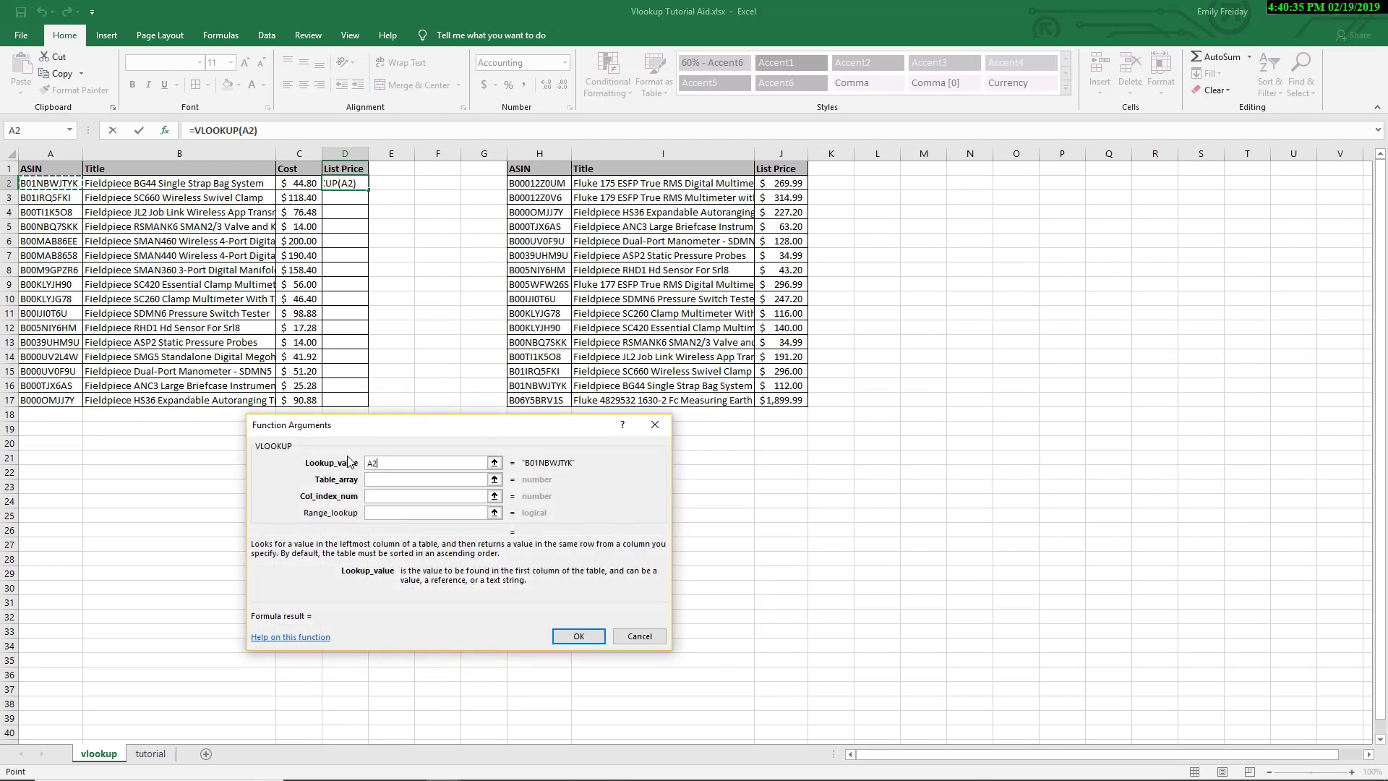
pyautogui.click(381, 482)
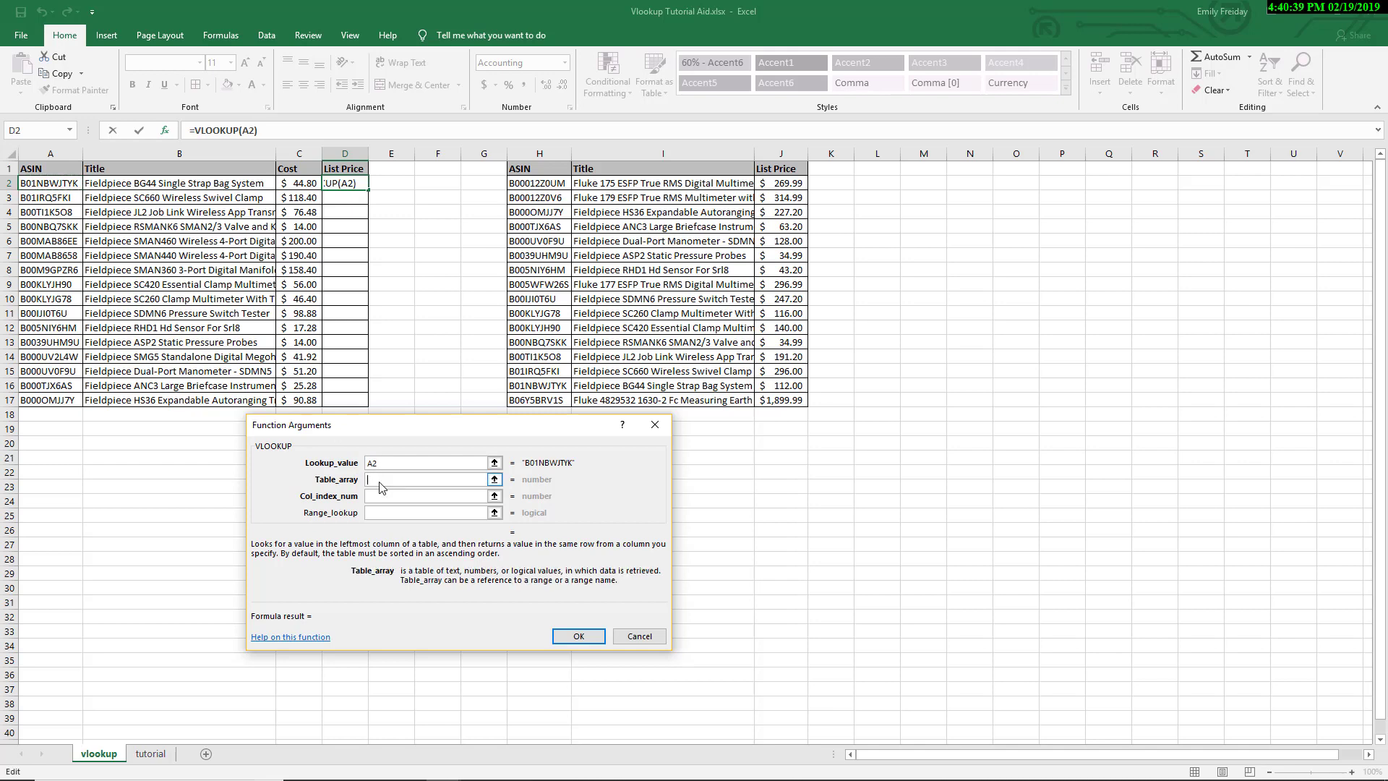
pyautogui.click(151, 754)
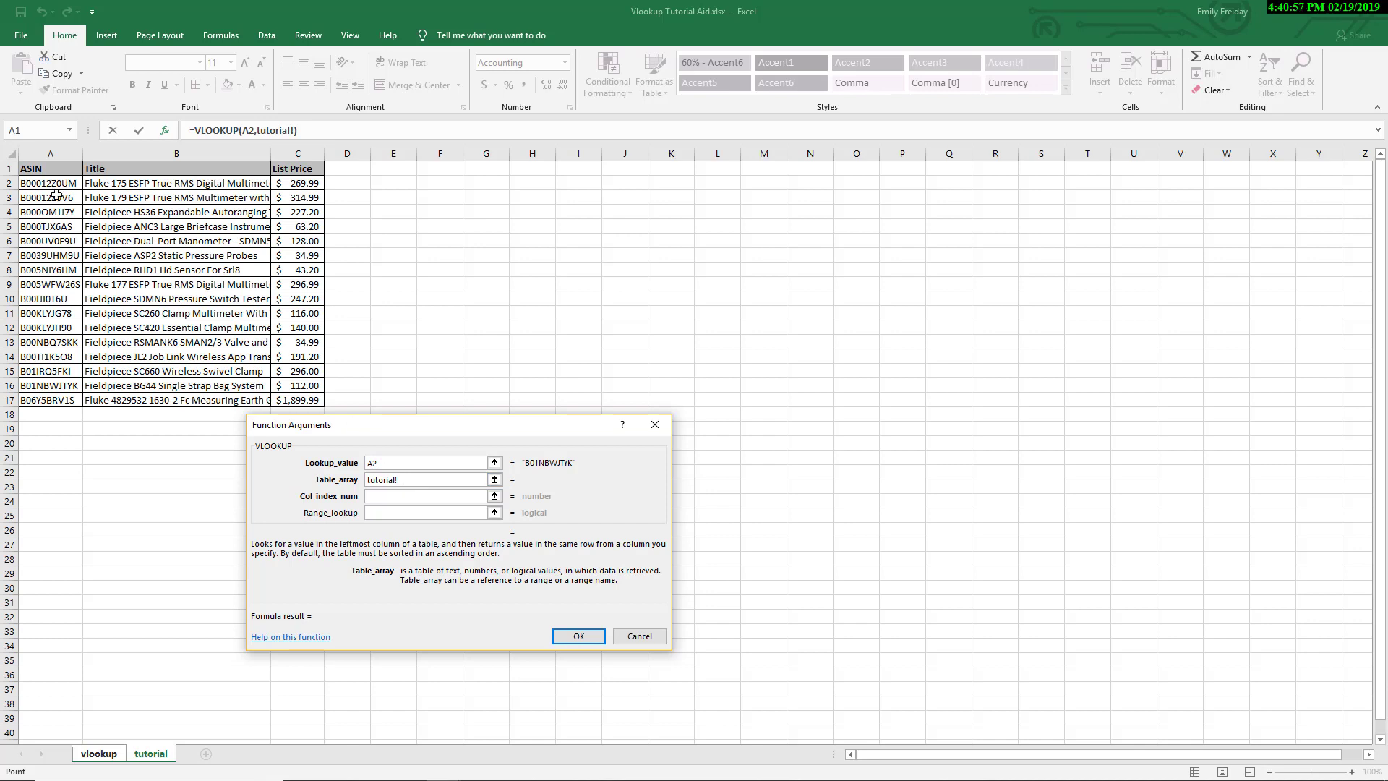
pyautogui.moveTo(37, 151); pyautogui.dragTo(306, 164)
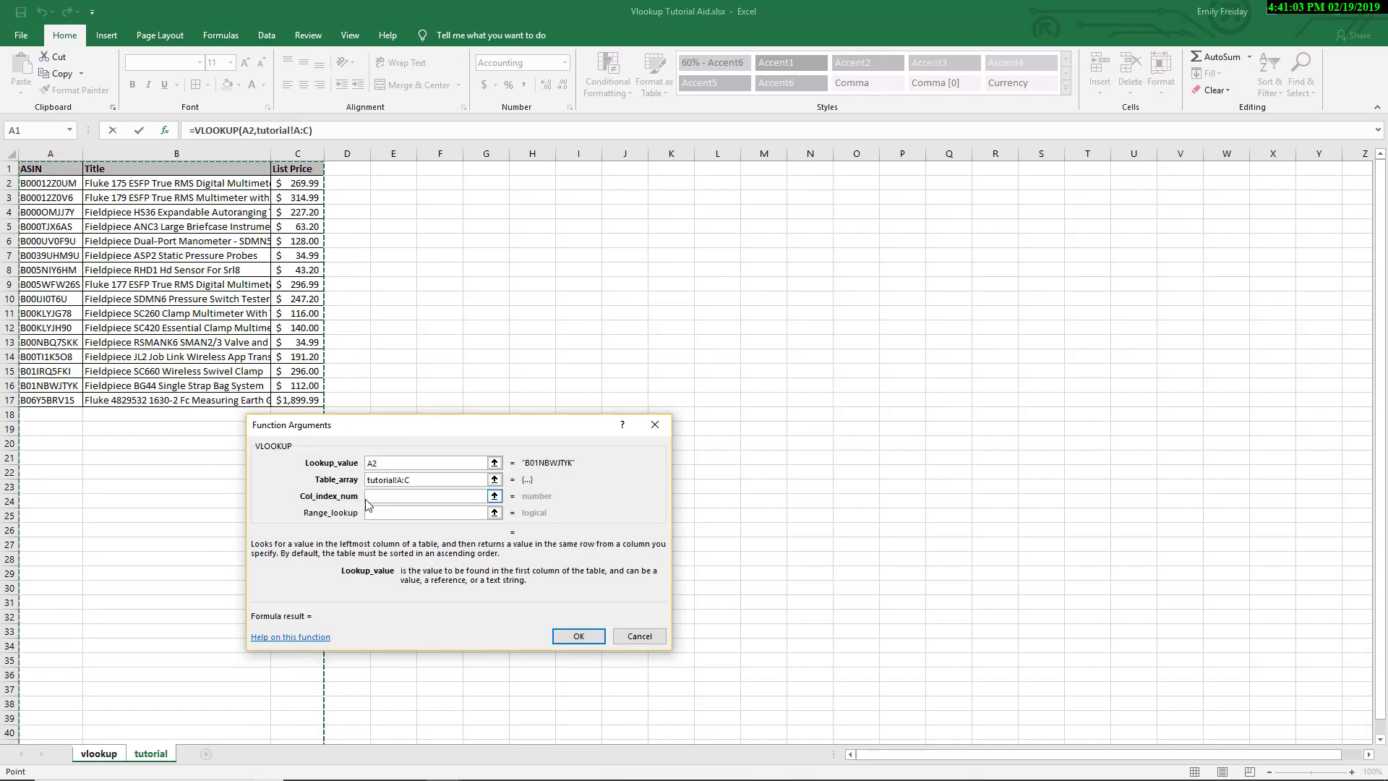
# - Set the column index number to 3 and the range lookup to 0, and complete the D2 formula
pyautogui.click(372, 499)
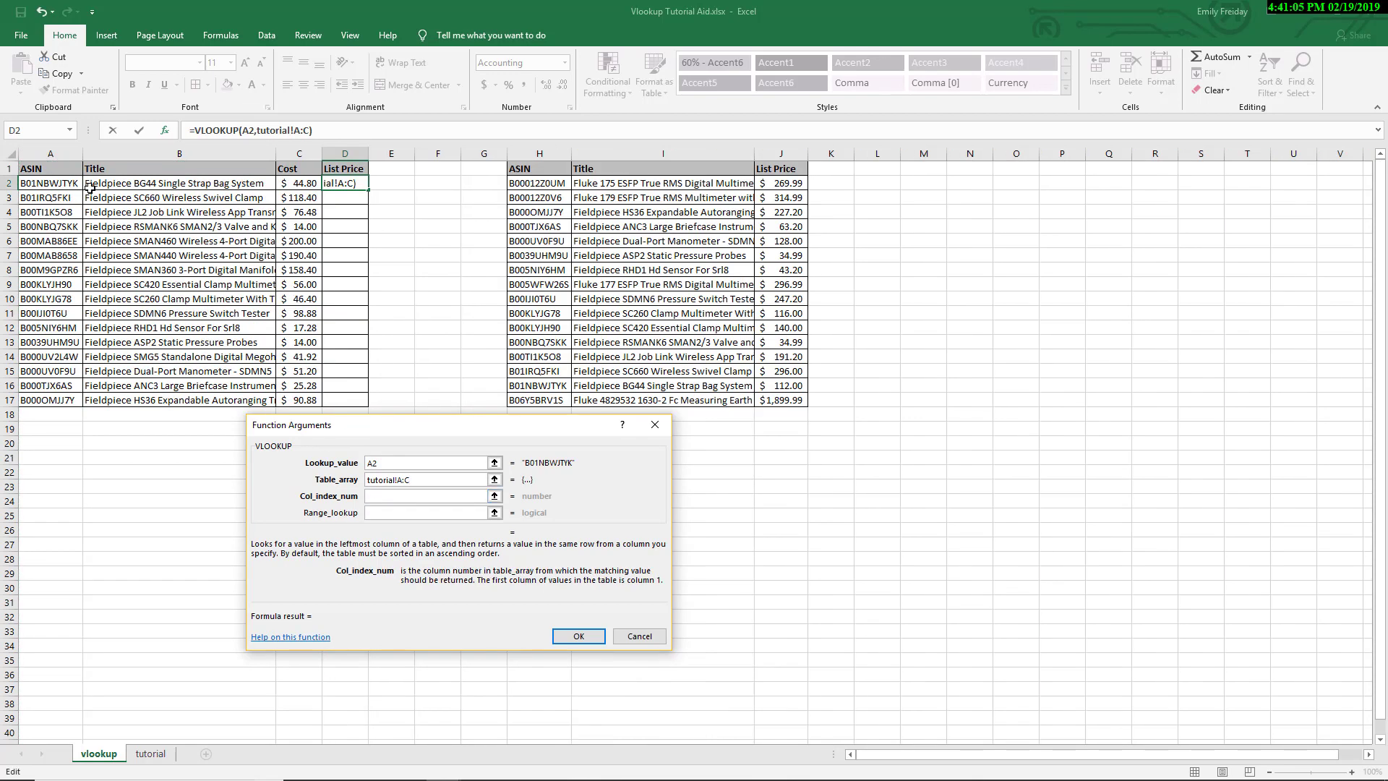
pyautogui.click(151, 753)
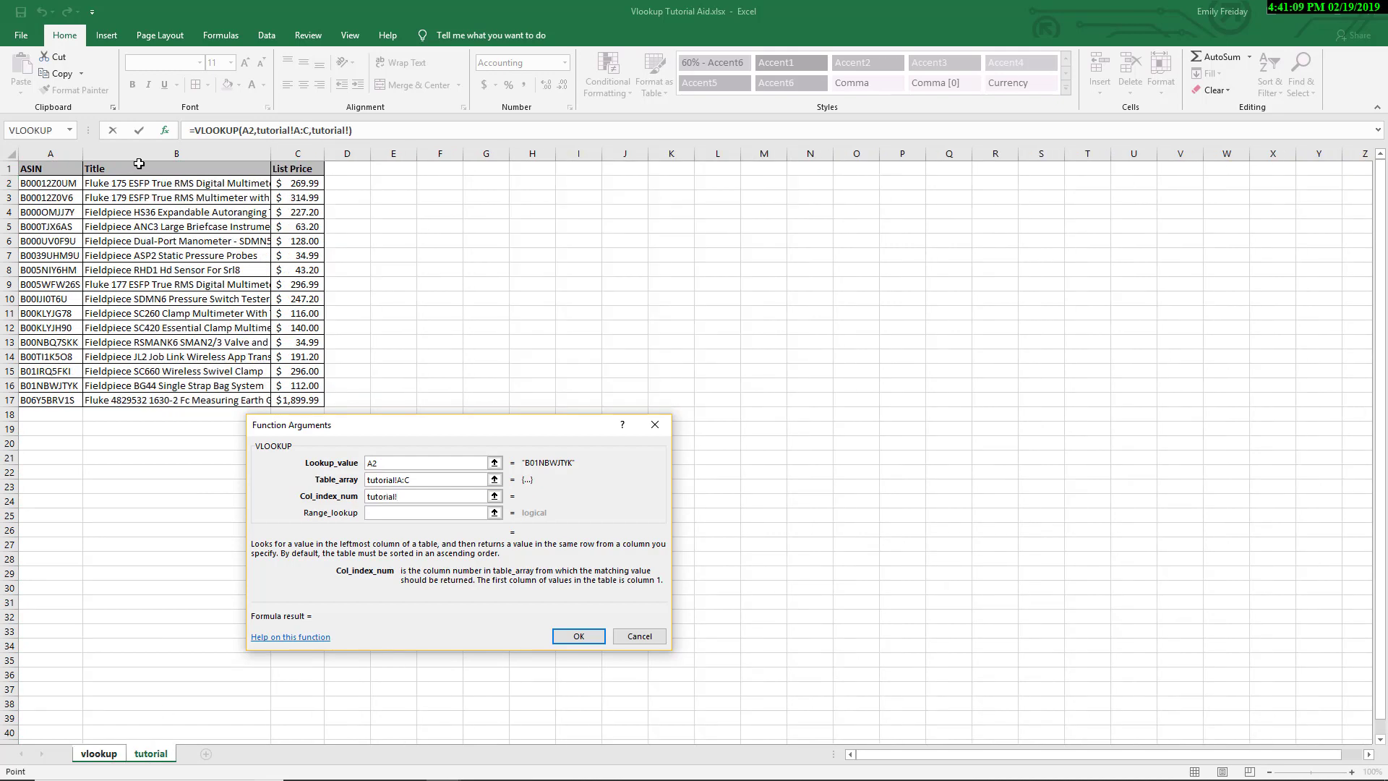
pyautogui.click(426, 499)
pyautogui.moveTo(406, 497); pyautogui.dragTo(347, 498)
pyautogui.press('BackSpace')
pyautogui.write('3')
pyautogui.click(377, 511)
pyautogui.click(376, 514)
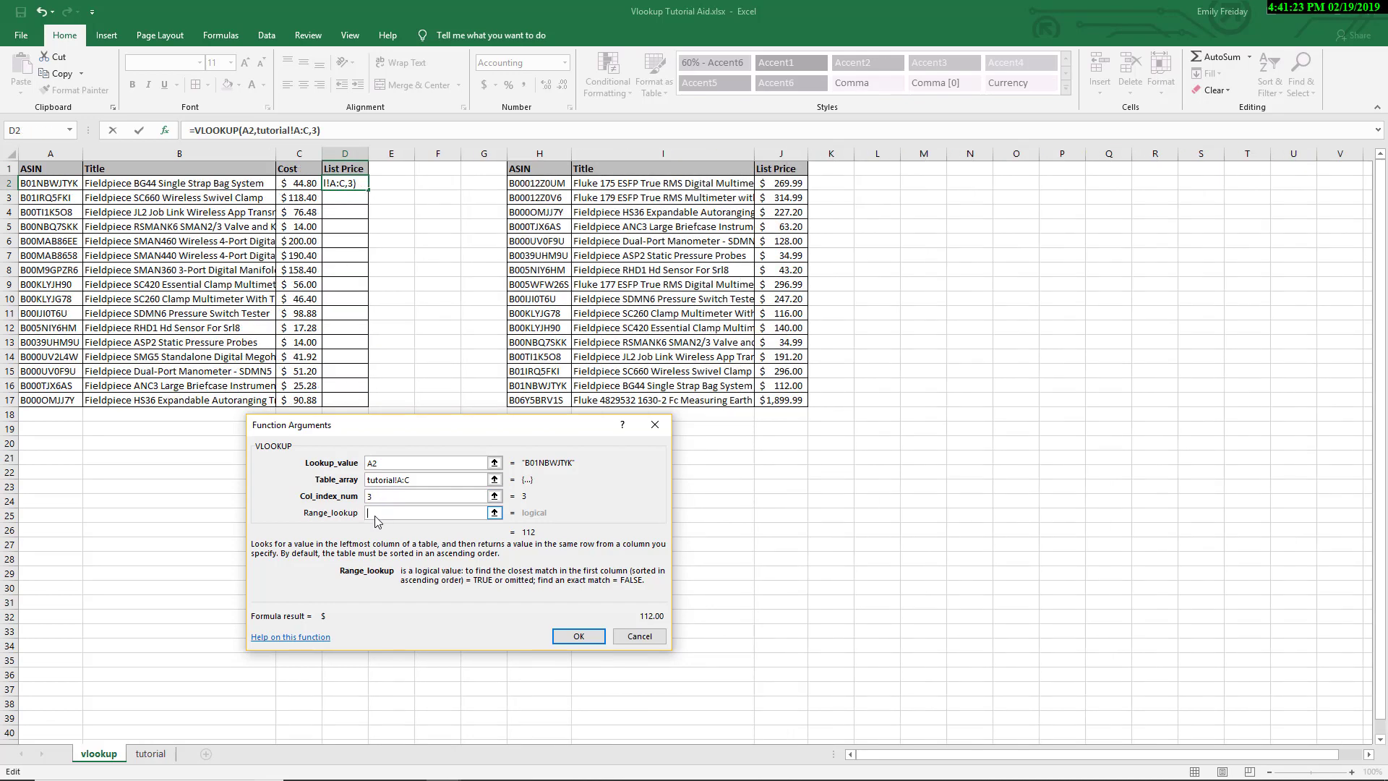
pyautogui.write('0')
pyautogui.click(587, 638)
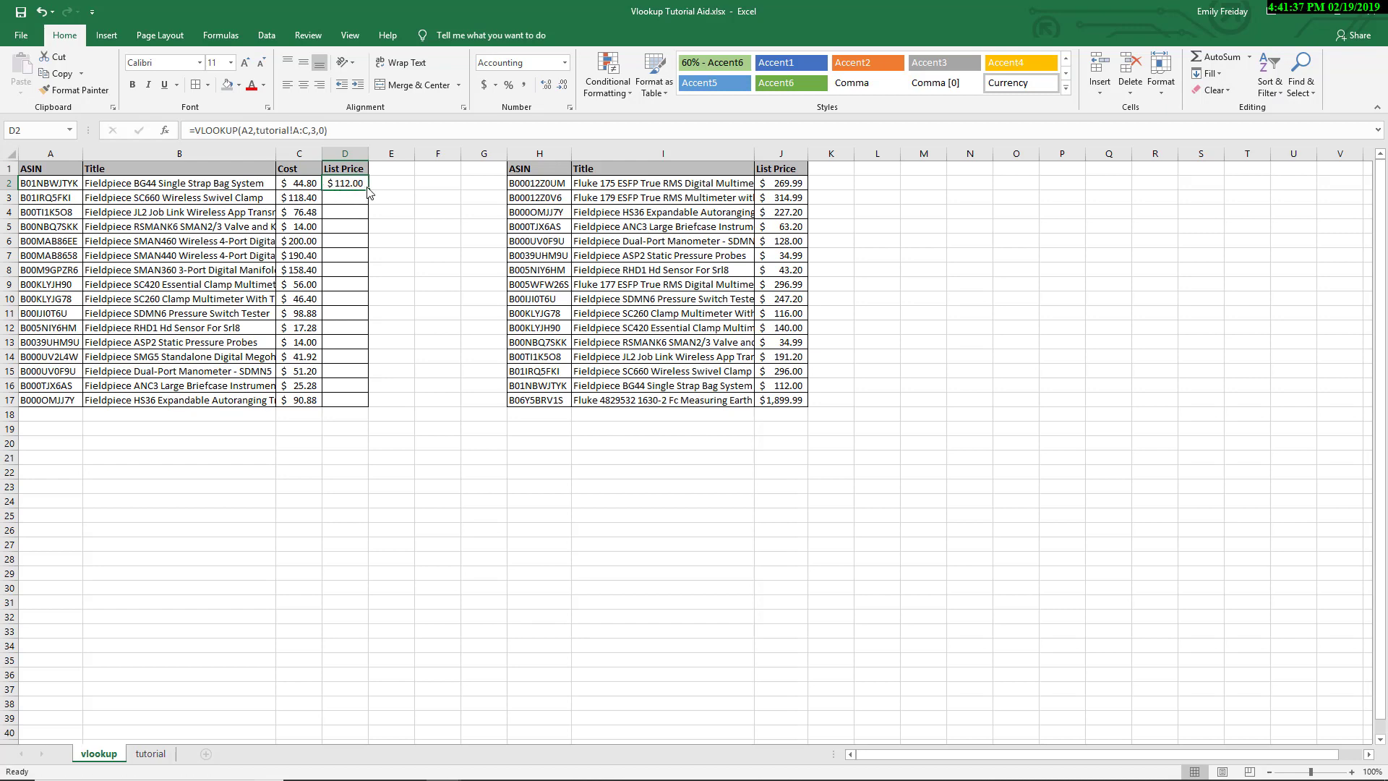
# - Fill the D2 formula down through D17 and check the formulas in the filled List Price cells
pyautogui.moveTo(368, 190); pyautogui.dragTo(368, 410)
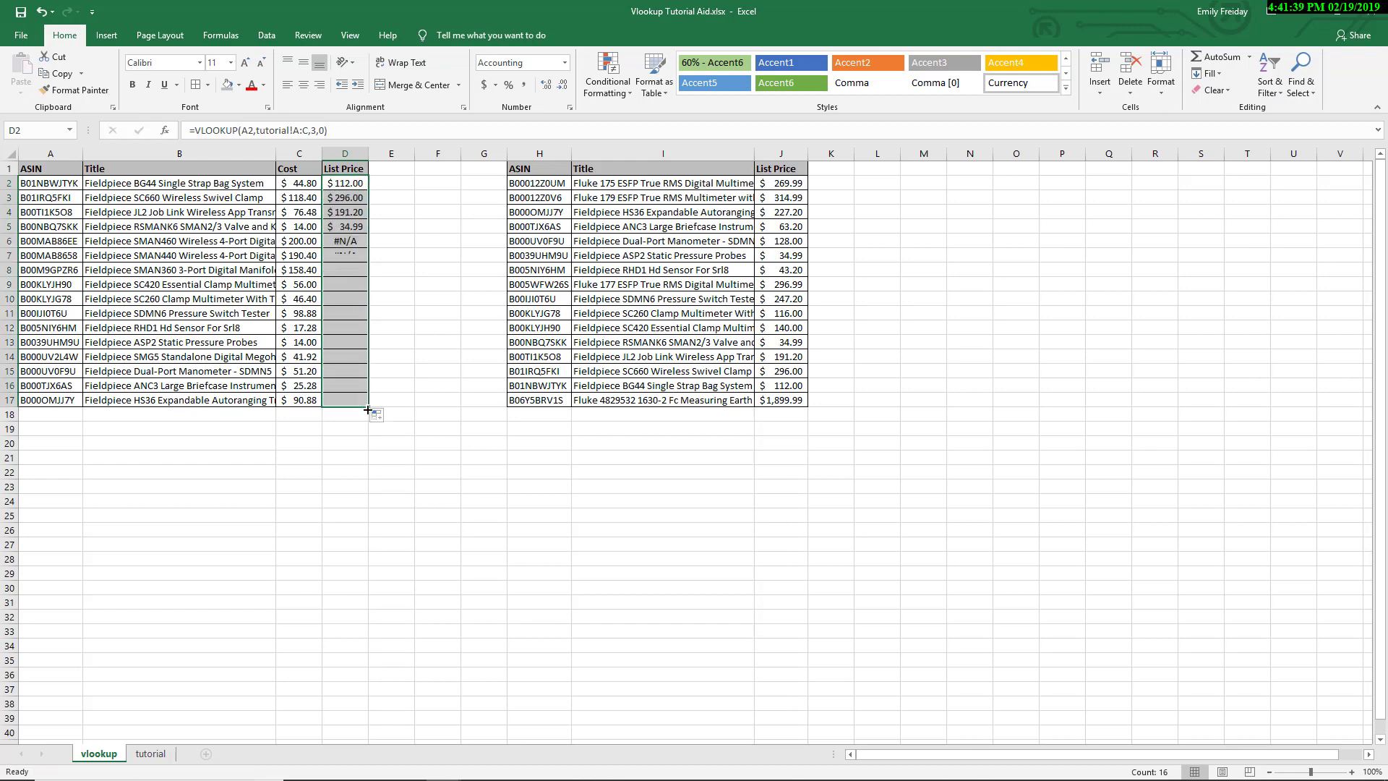
pyautogui.click(358, 215)
pyautogui.click(356, 194)
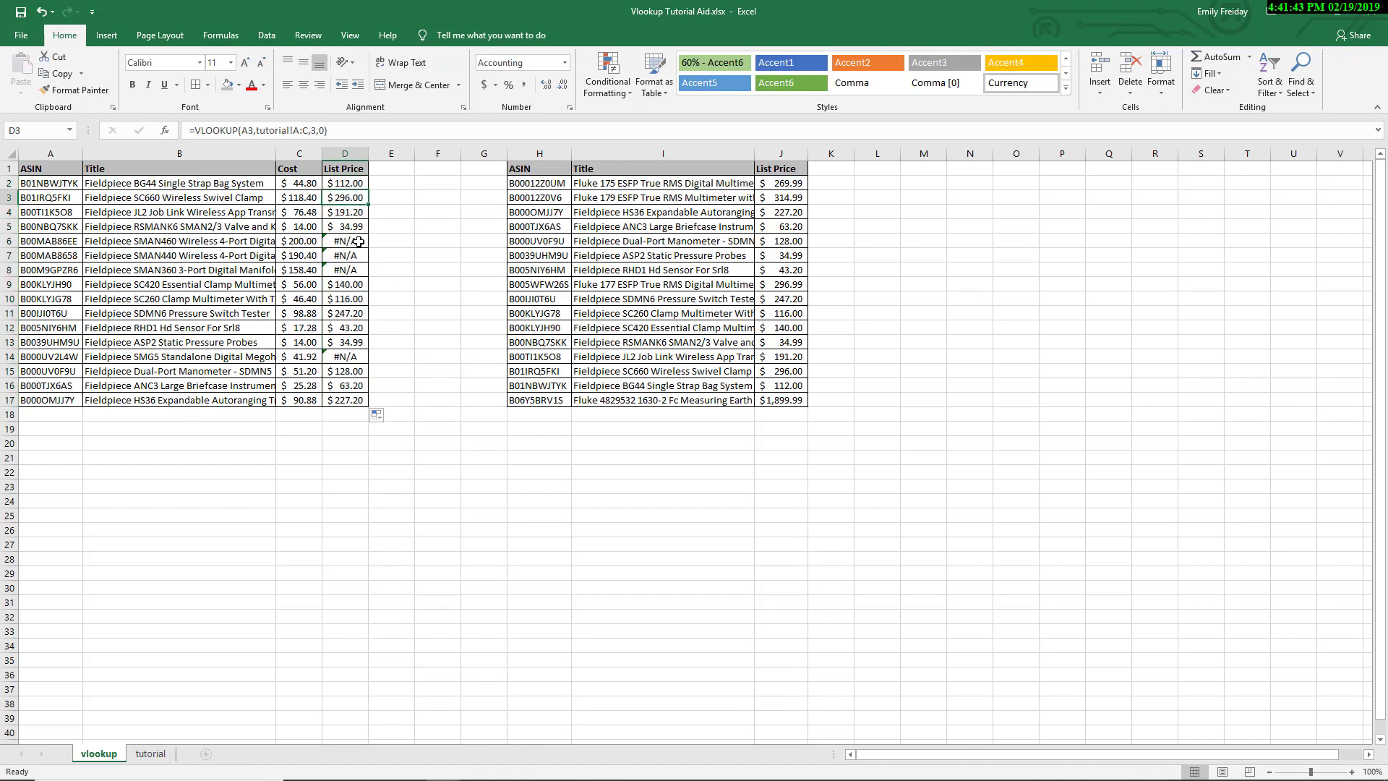
pyautogui.click(358, 211)
pyautogui.click(358, 227)
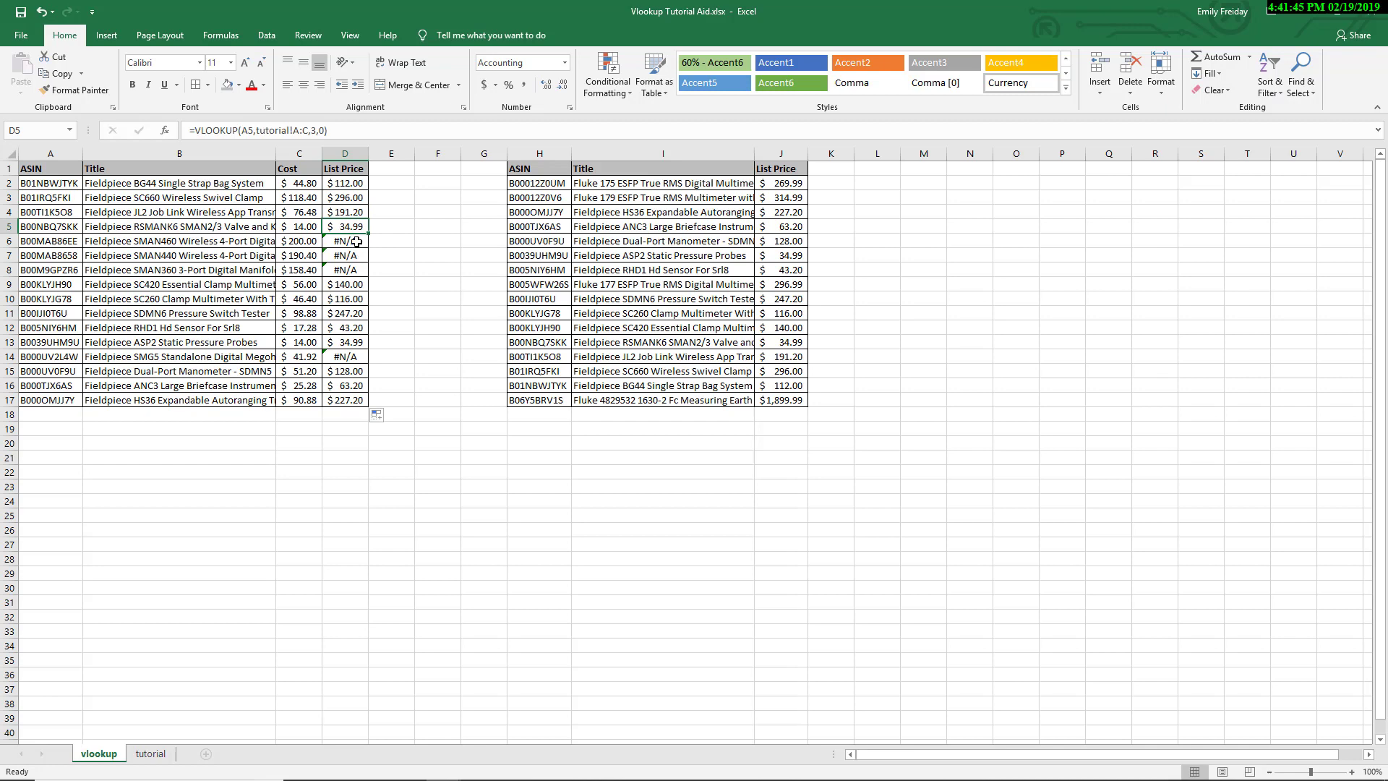
pyautogui.click(357, 241)
pyautogui.click(359, 256)
pyautogui.click(357, 270)
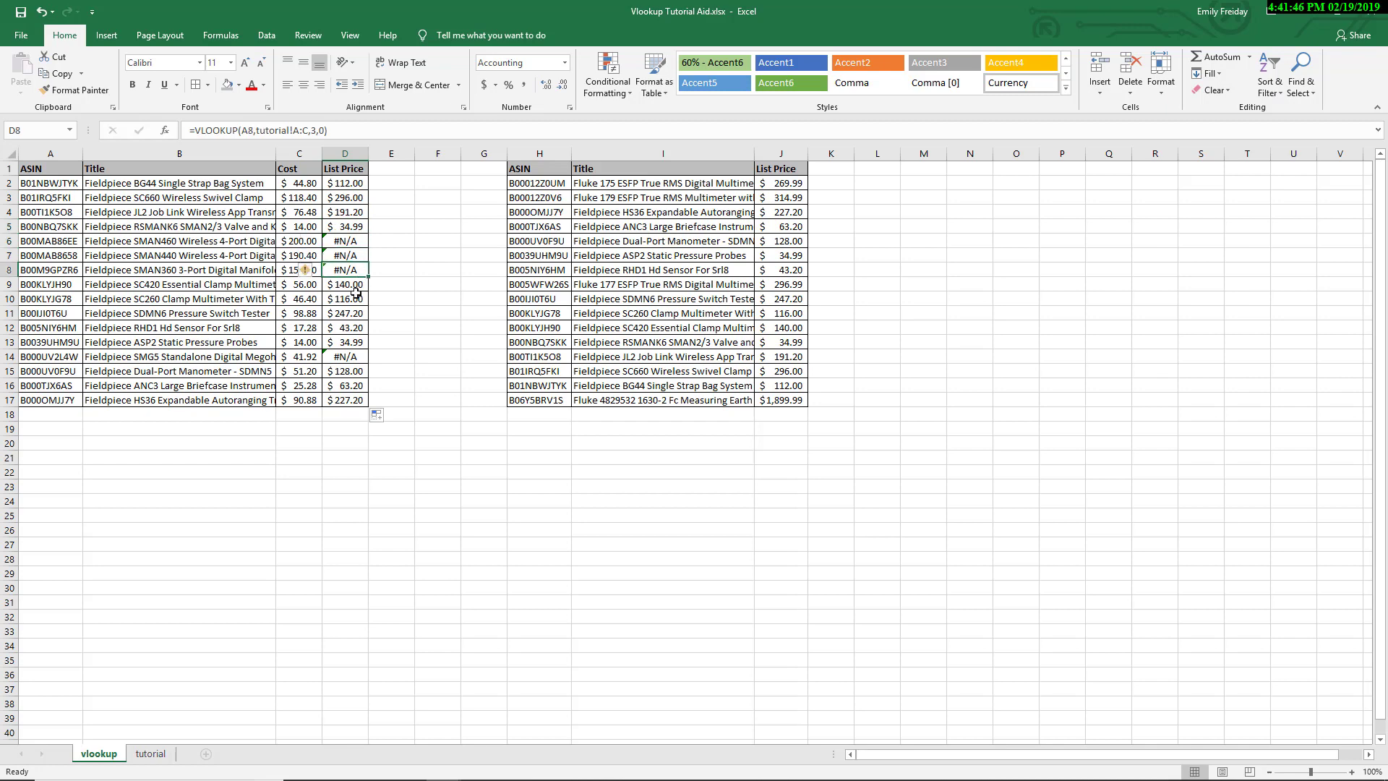
pyautogui.click(347, 357)
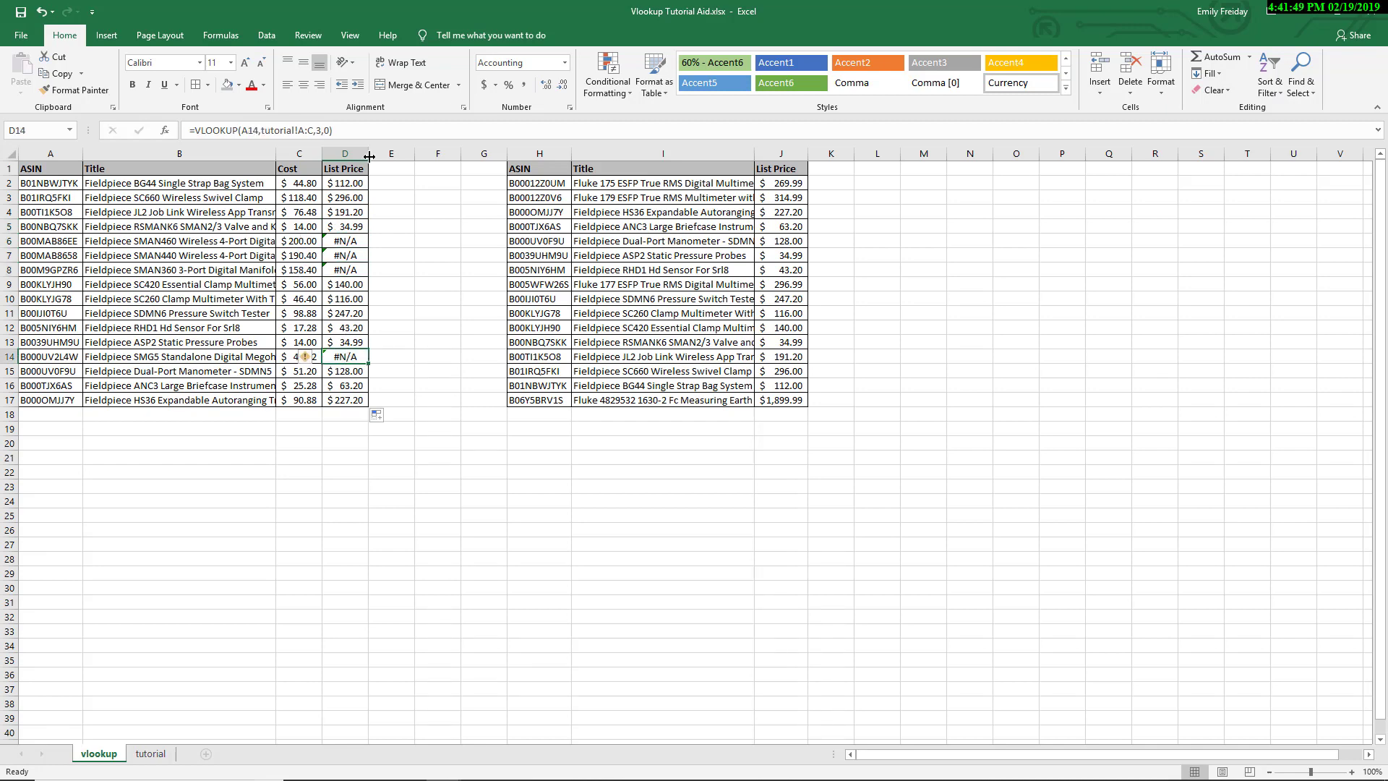
# - Copy D2:D17 and paste it over itself as values, and check that the List Price cells hold plain values
pyautogui.moveTo(340, 183); pyautogui.dragTo(346, 402)
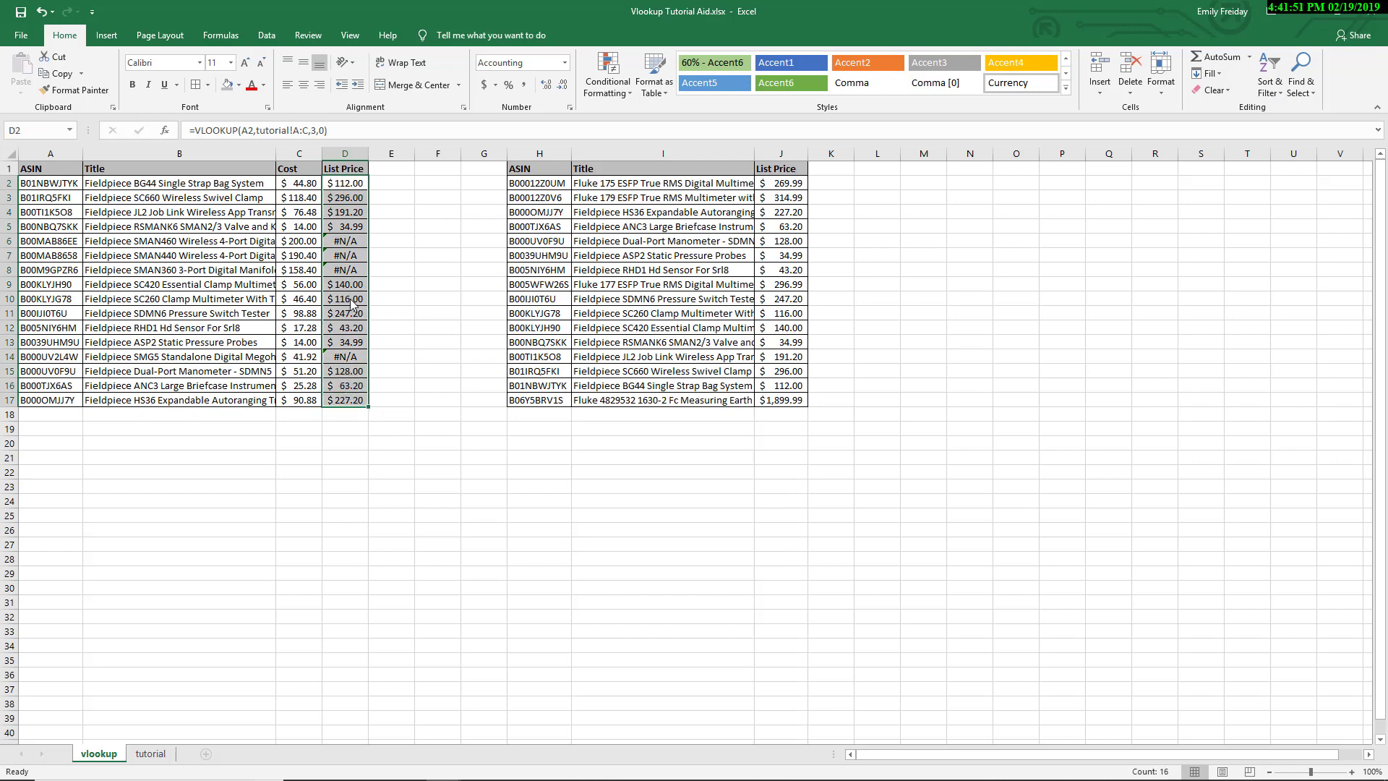
pyautogui.rightClick(349, 297)
pyautogui.click(381, 325)
pyautogui.rightClick(338, 292)
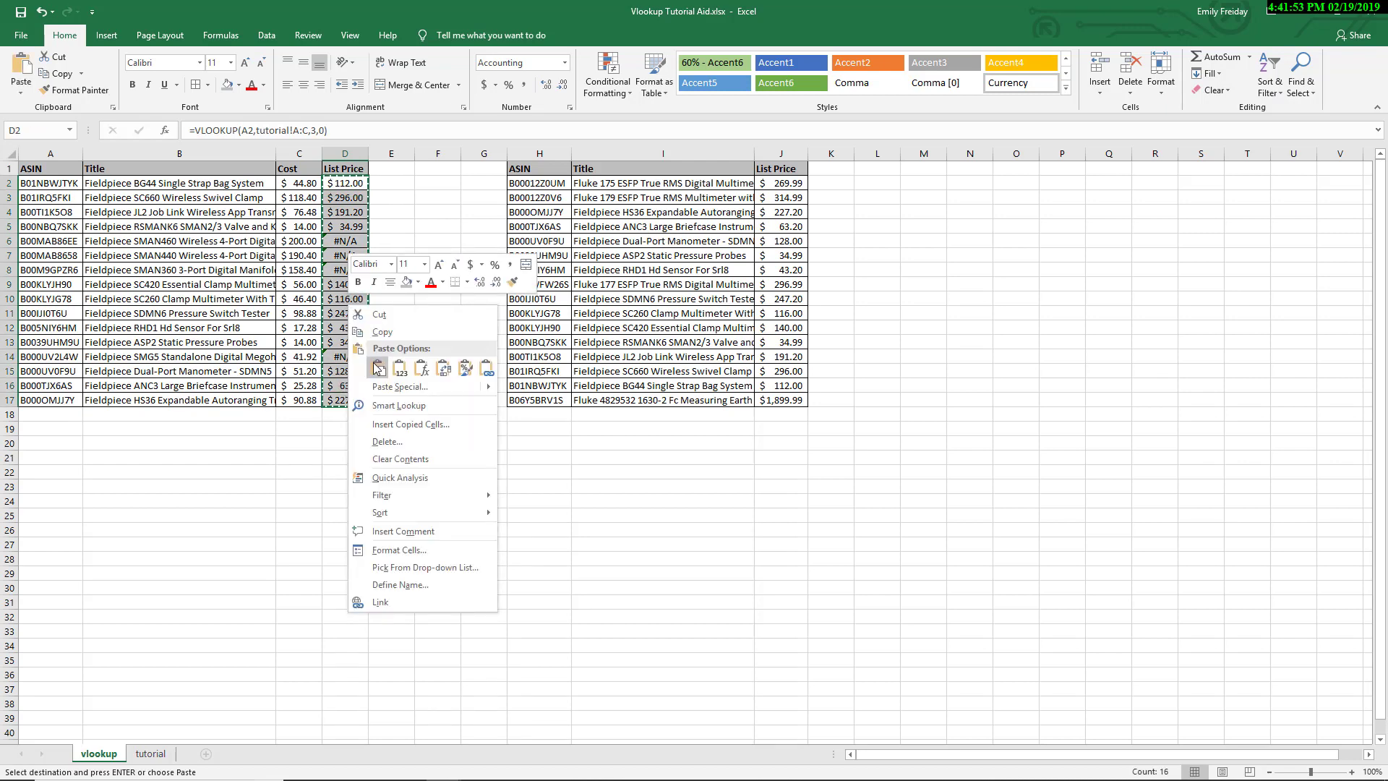
pyautogui.click(410, 374)
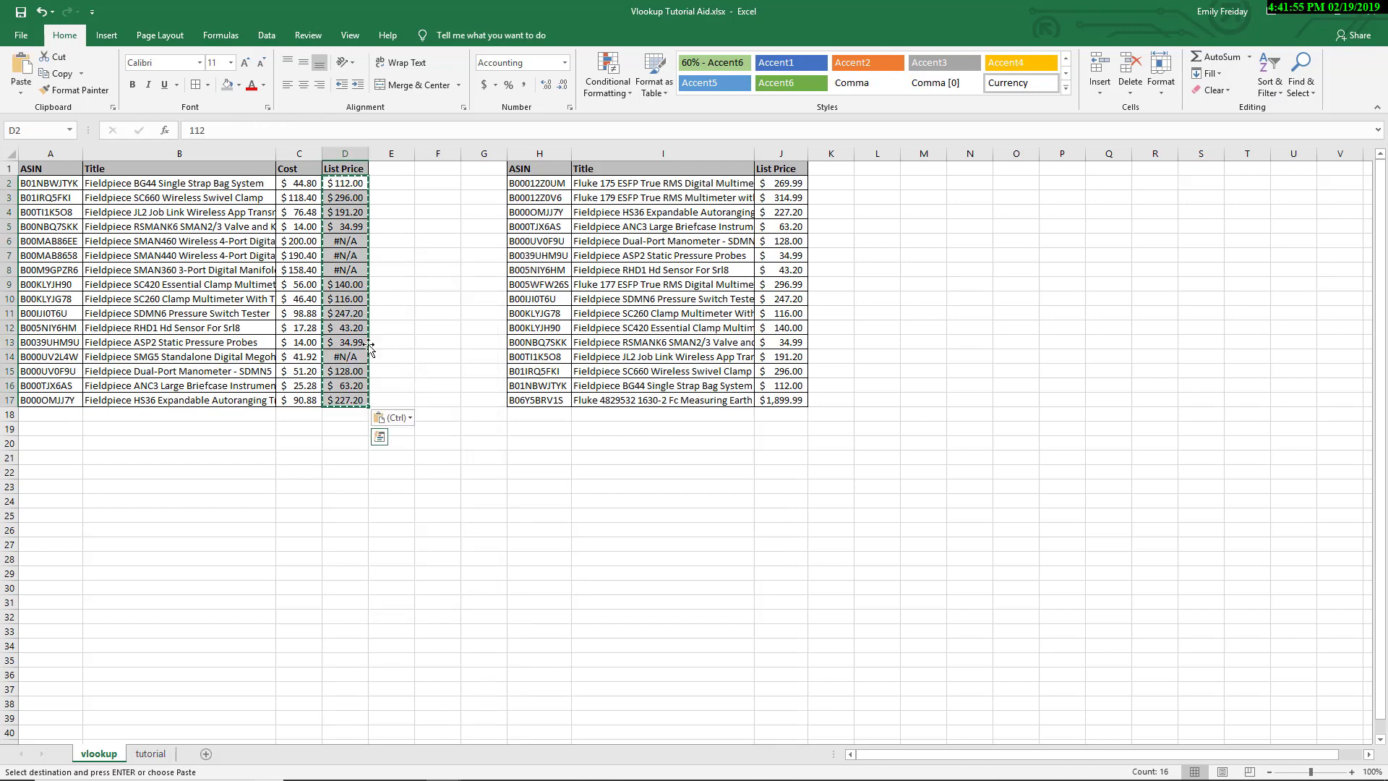
pyautogui.click(347, 327)
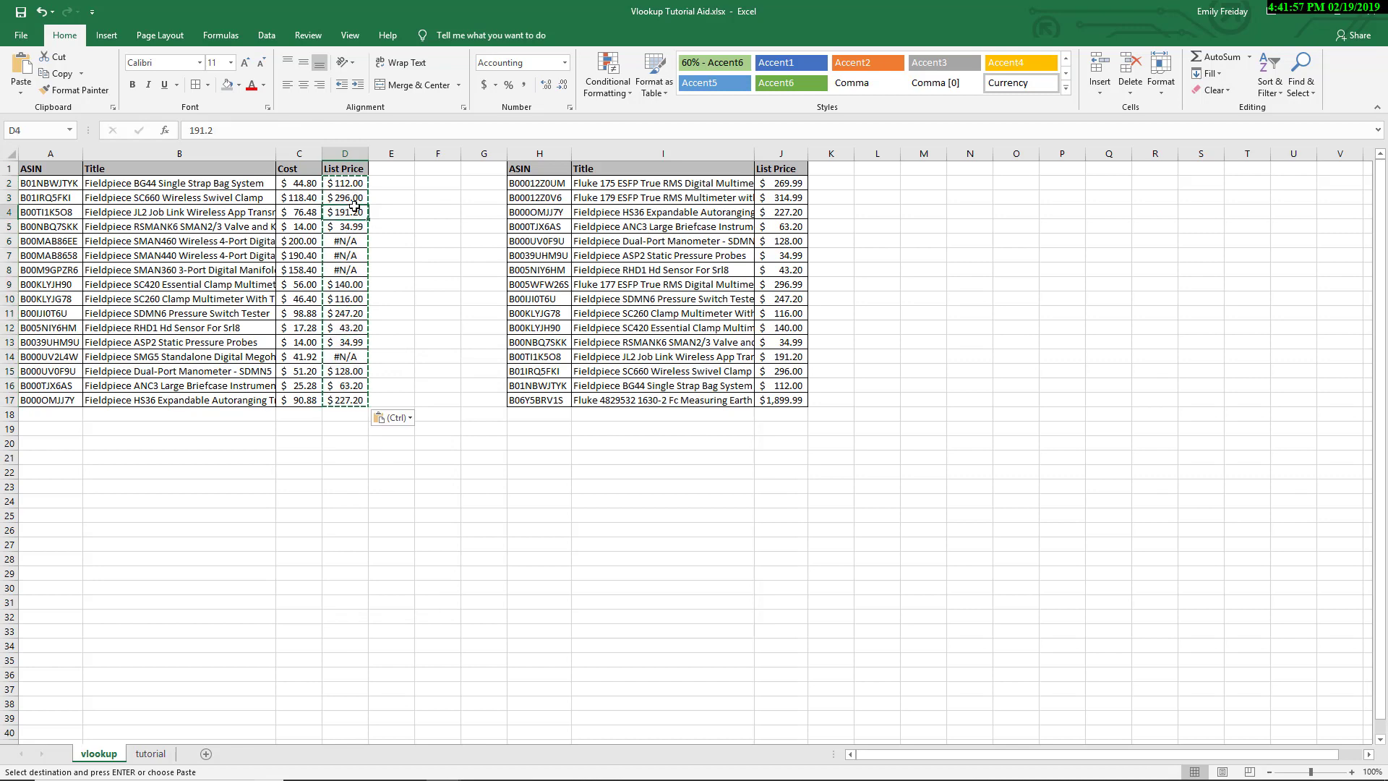
pyautogui.click(317, 337)
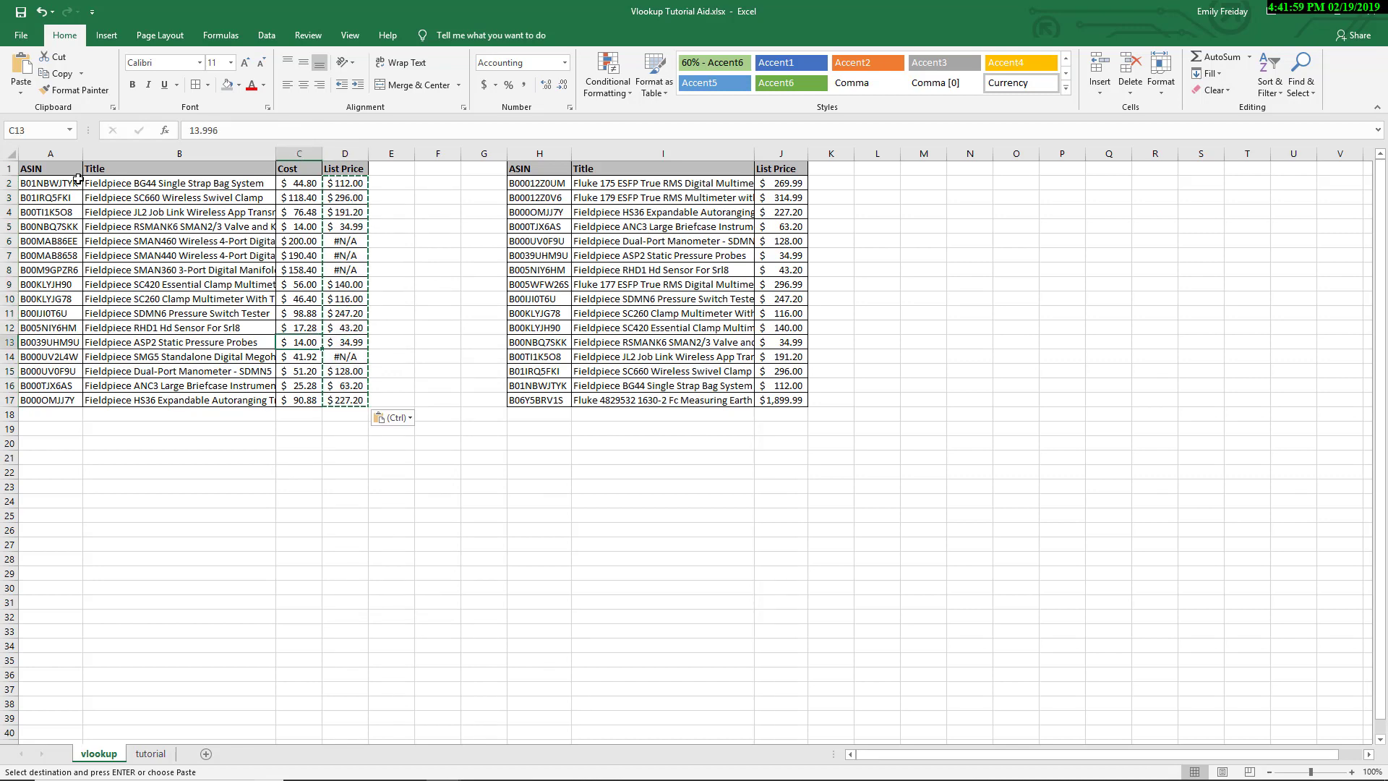
# - Add filters to the header row of the first table
pyautogui.click(37, 174)
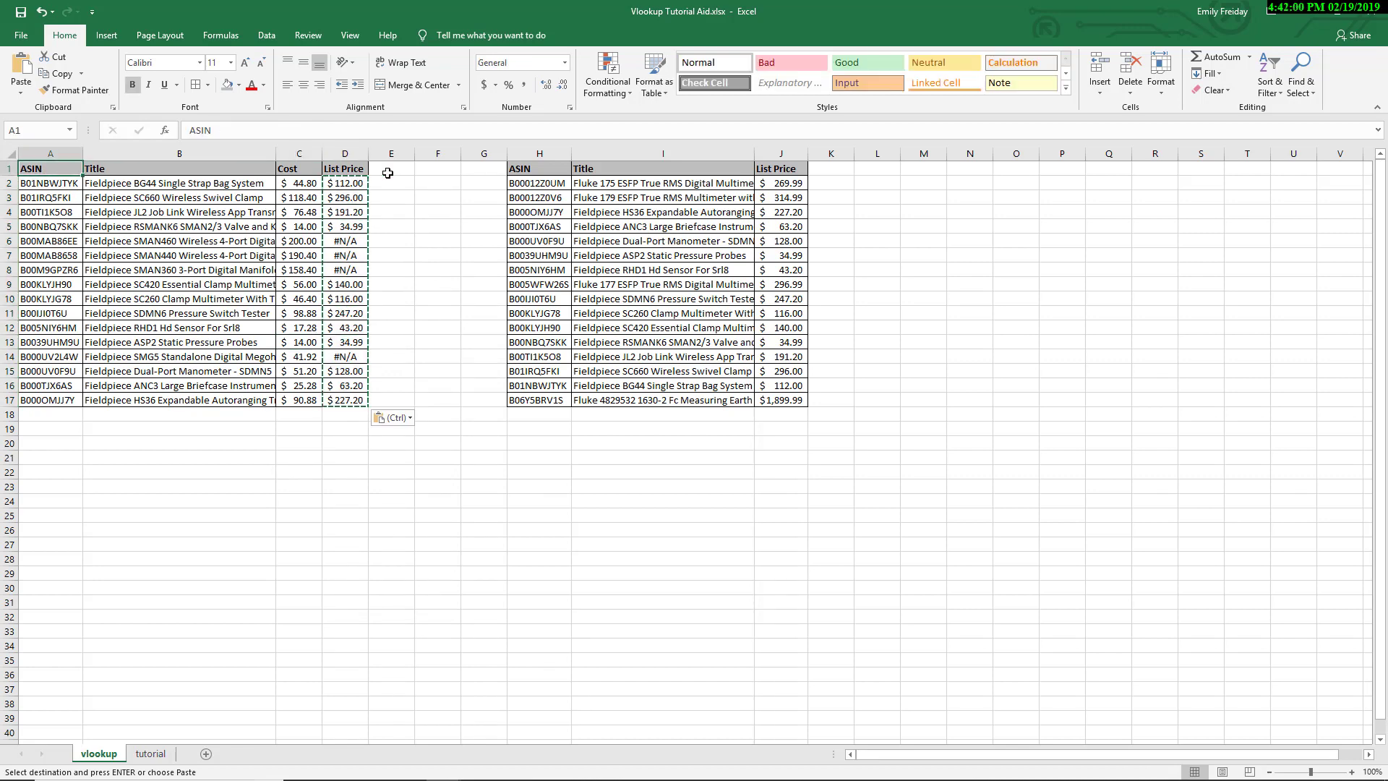
pyautogui.click(1269, 80)
pyautogui.click(1288, 161)
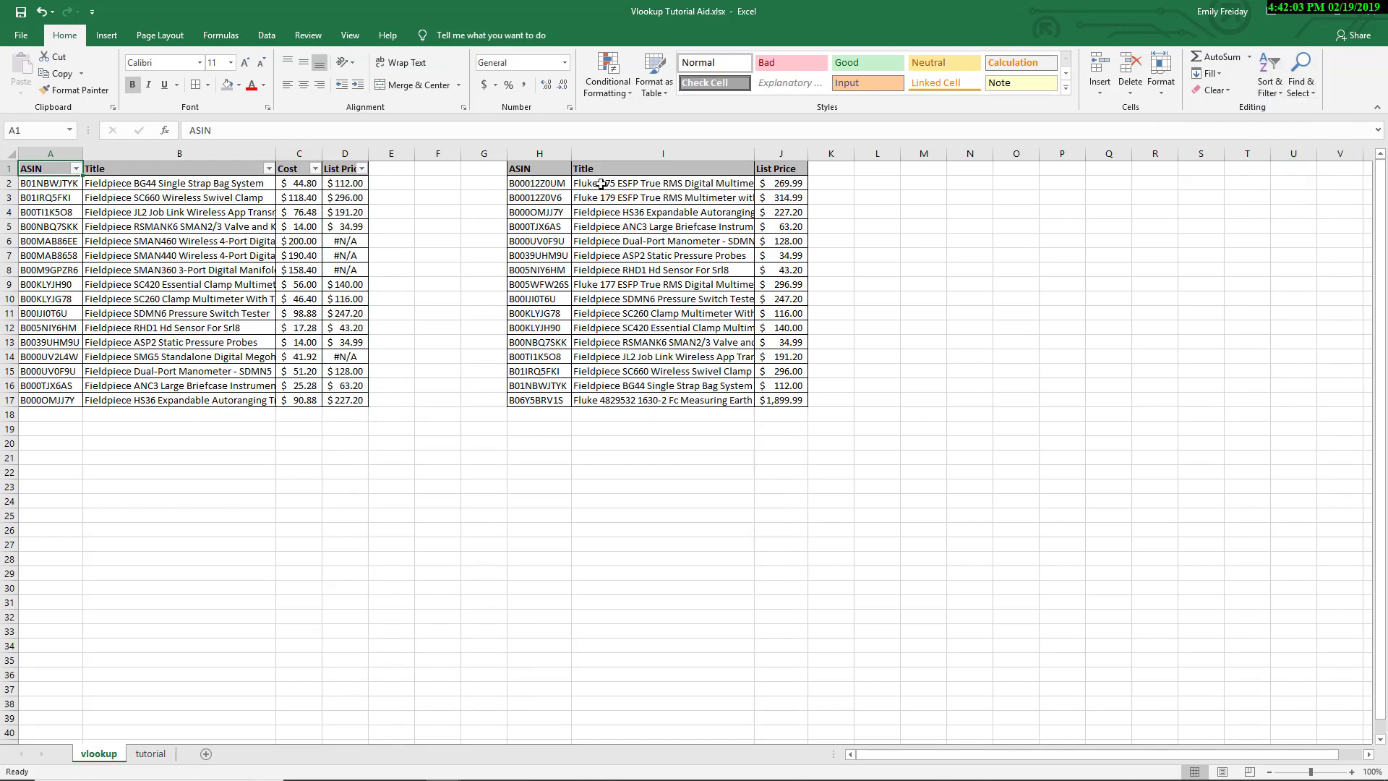
# - Sort the List Price column from largest to smallest and delete rows 2 to 5 containing #N/A
pyautogui.click(361, 169)
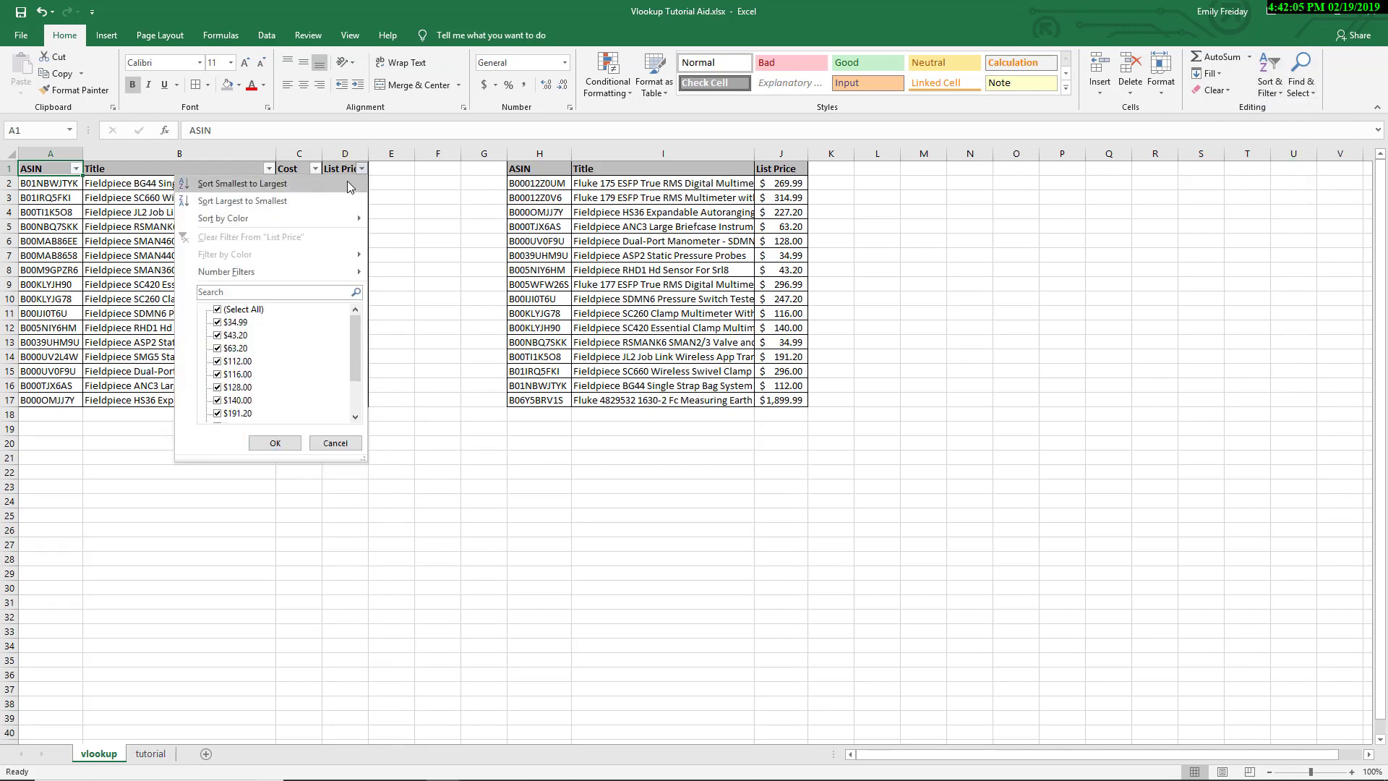
pyautogui.click(331, 200)
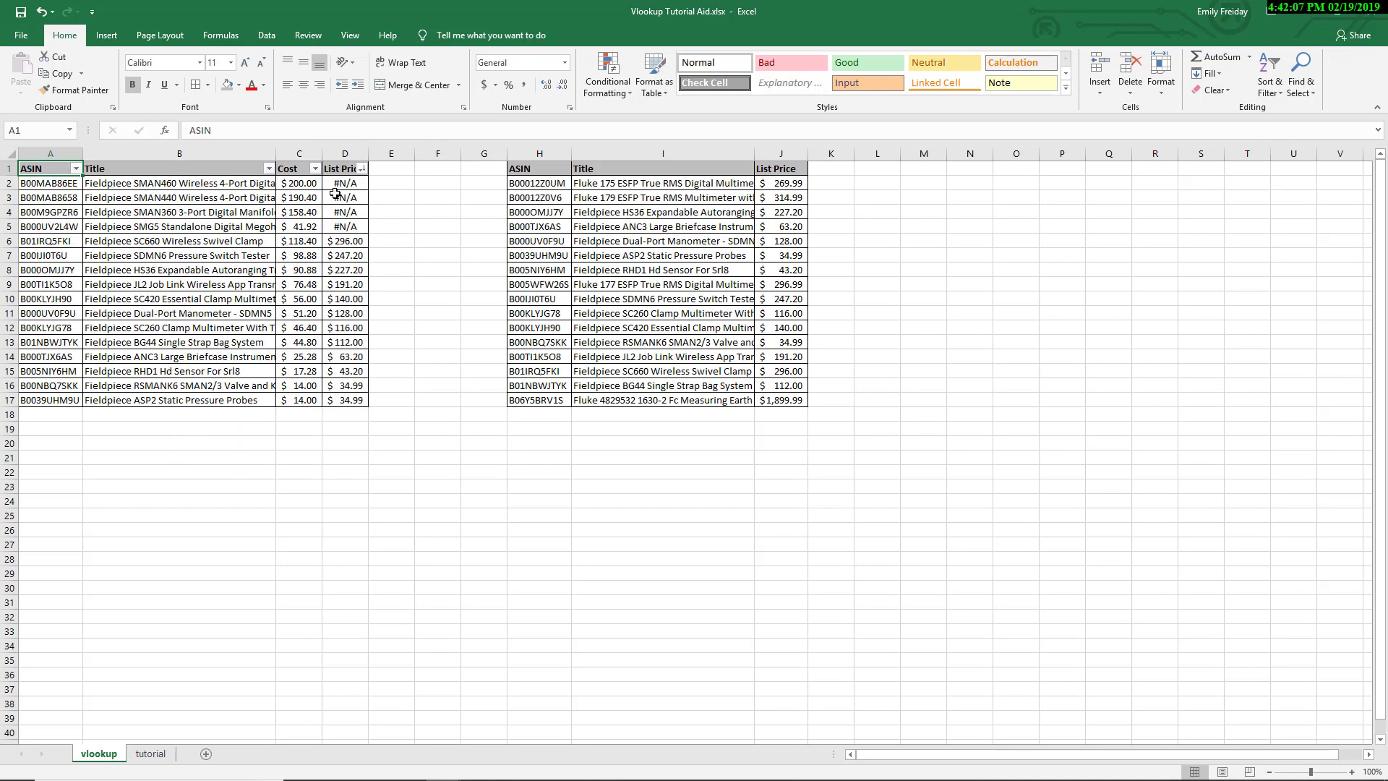
pyautogui.click(349, 184)
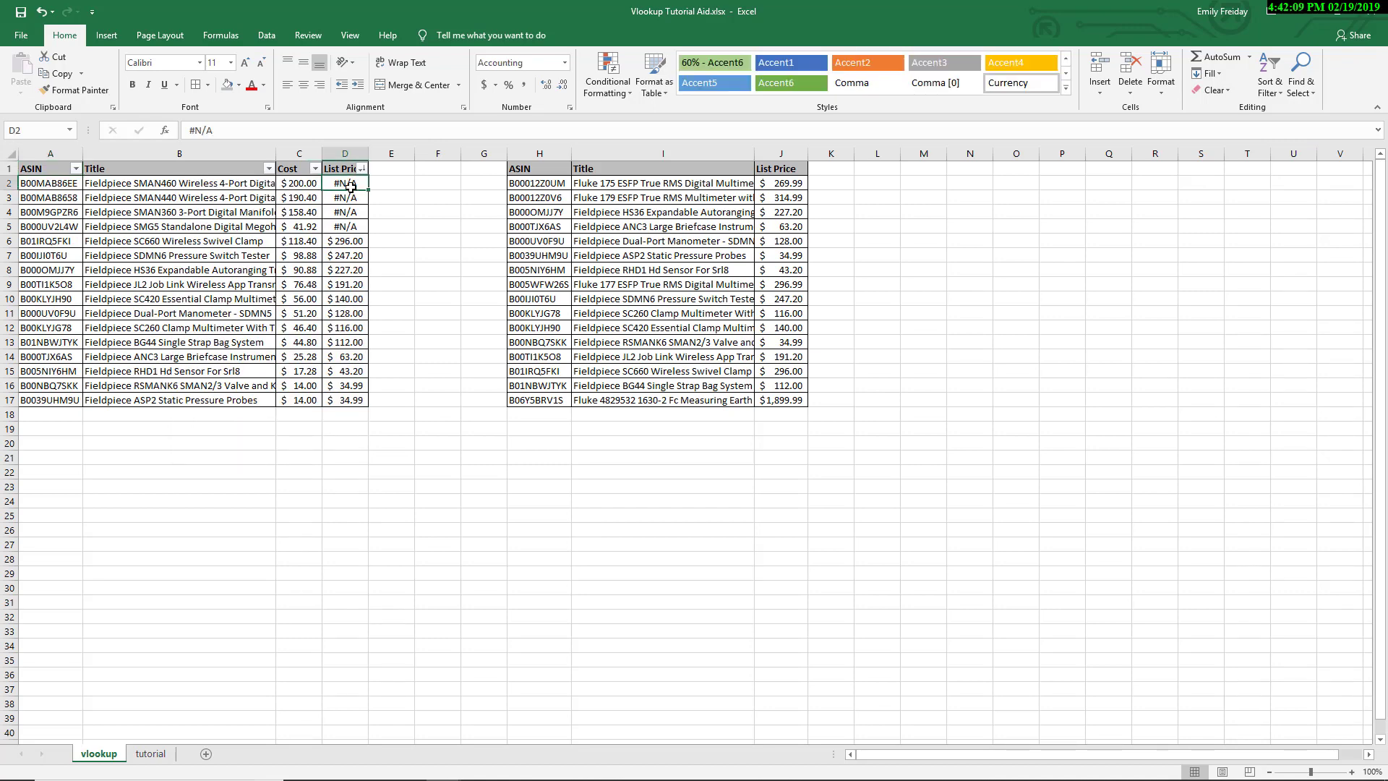
pyautogui.moveTo(9, 183); pyautogui.dragTo(14, 226)
pyautogui.rightClick(250, 200)
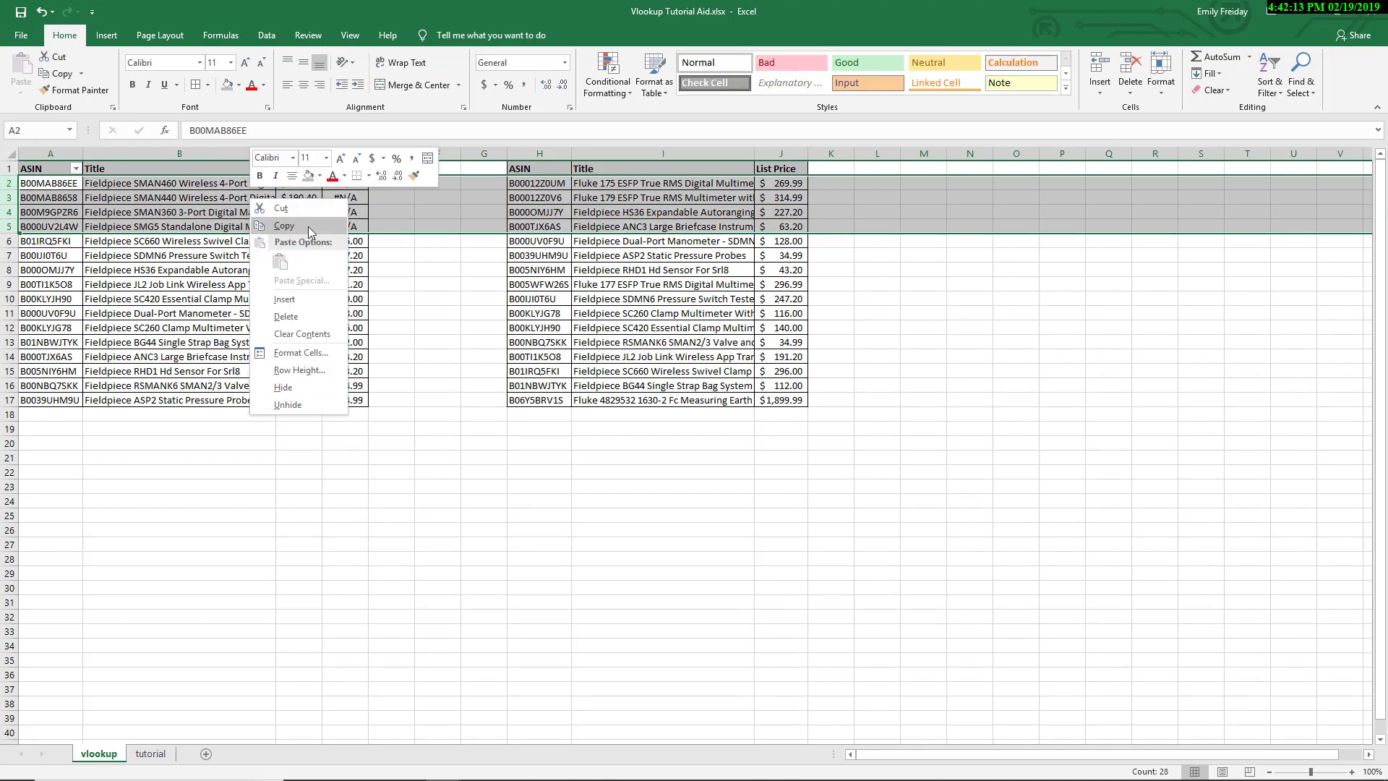
pyautogui.click(301, 315)
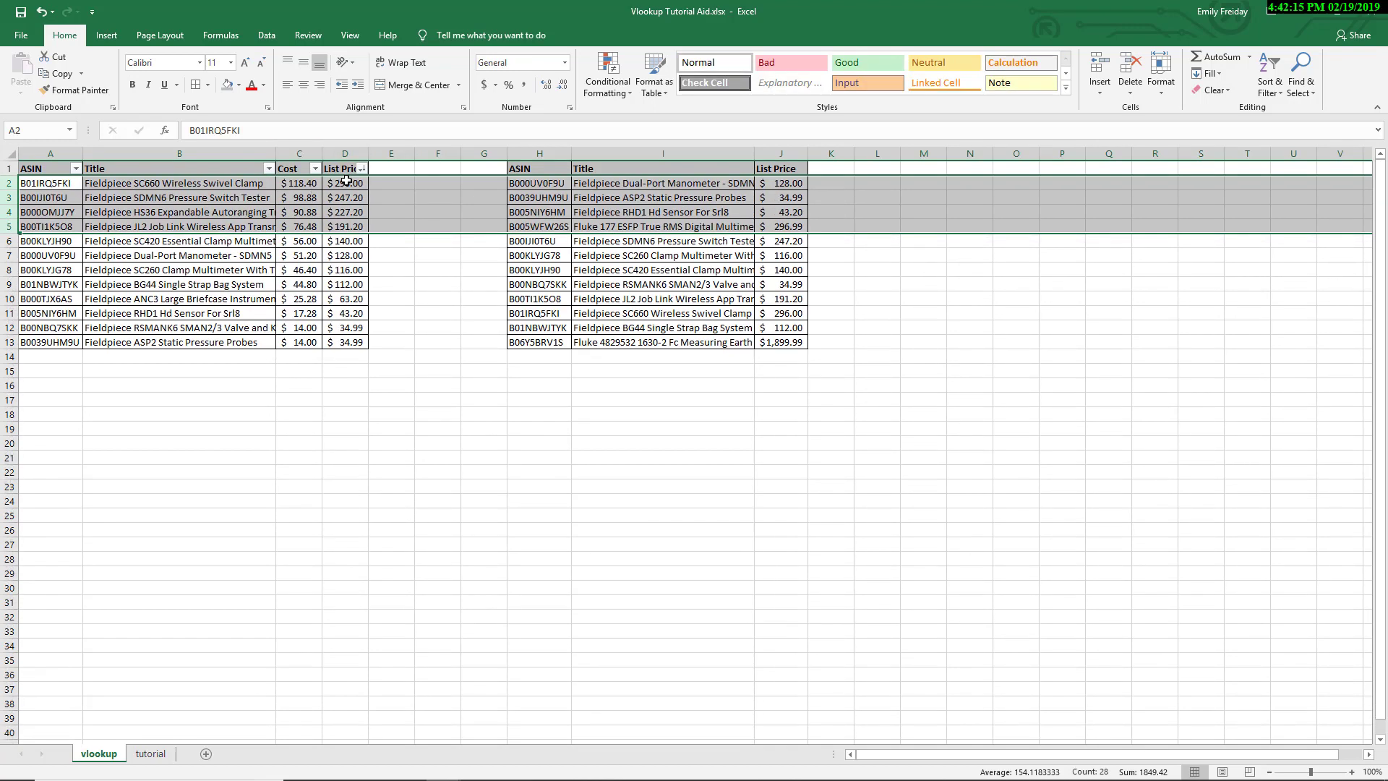
pyautogui.click(347, 182)
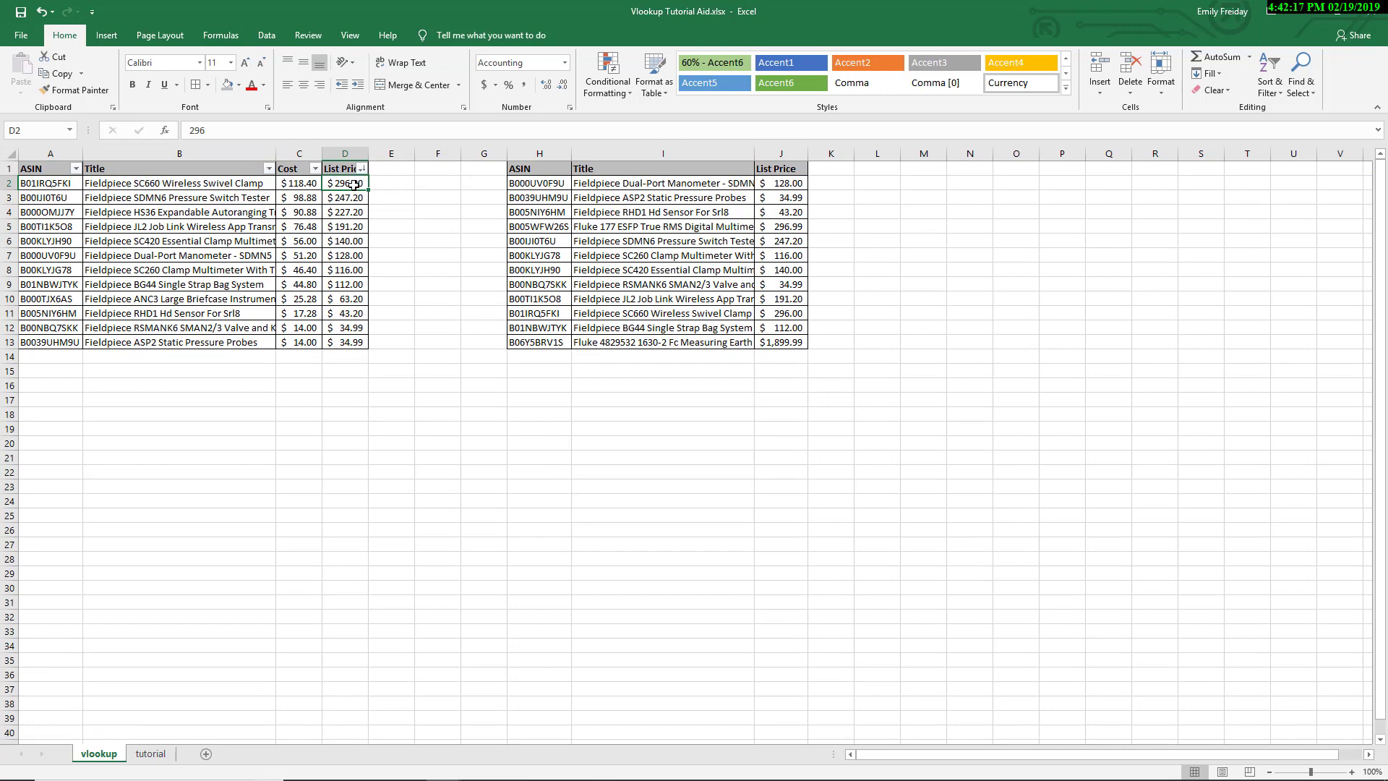
pyautogui.moveTo(353, 184); pyautogui.dragTo(348, 344)
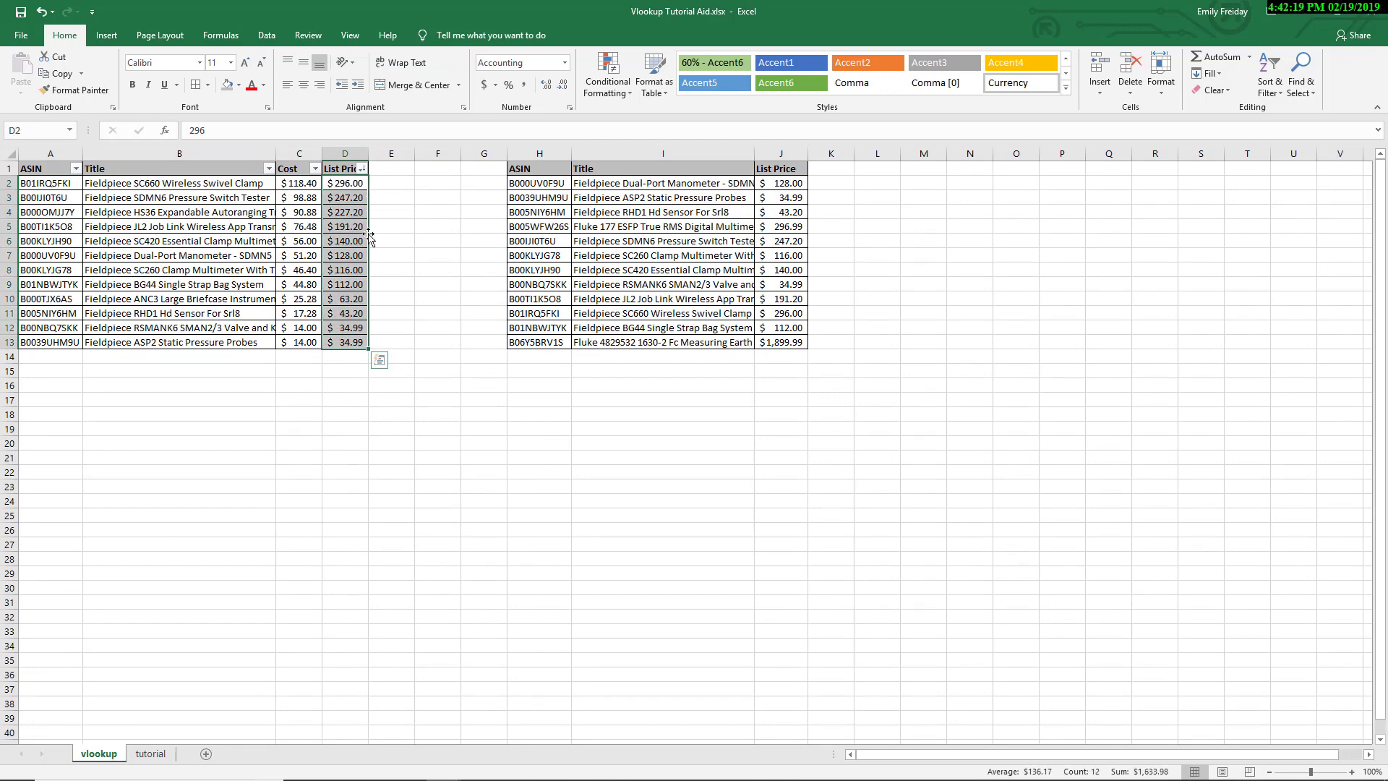
# - Undo the row deletion and the List Price sort
pyautogui.click(41, 10)
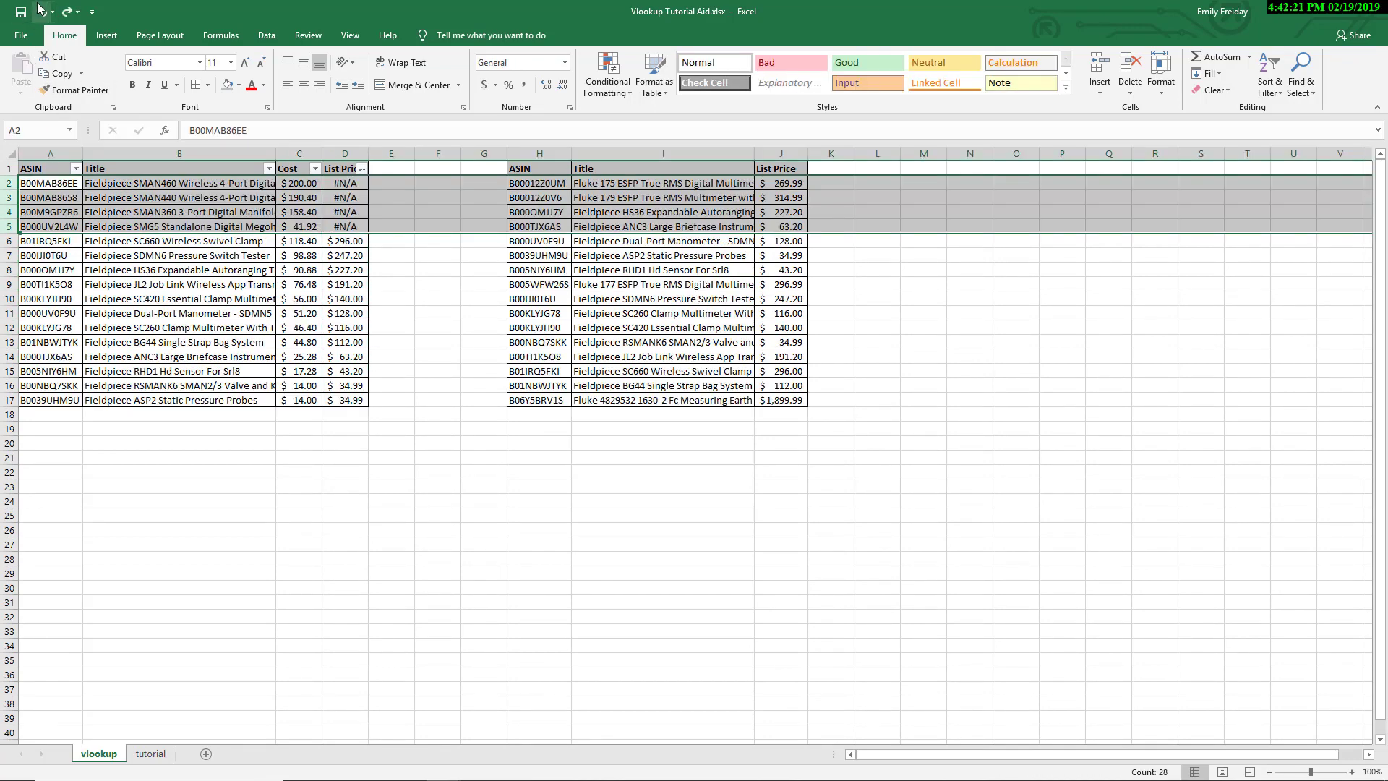
pyautogui.click(41, 9)
pyautogui.click(403, 258)
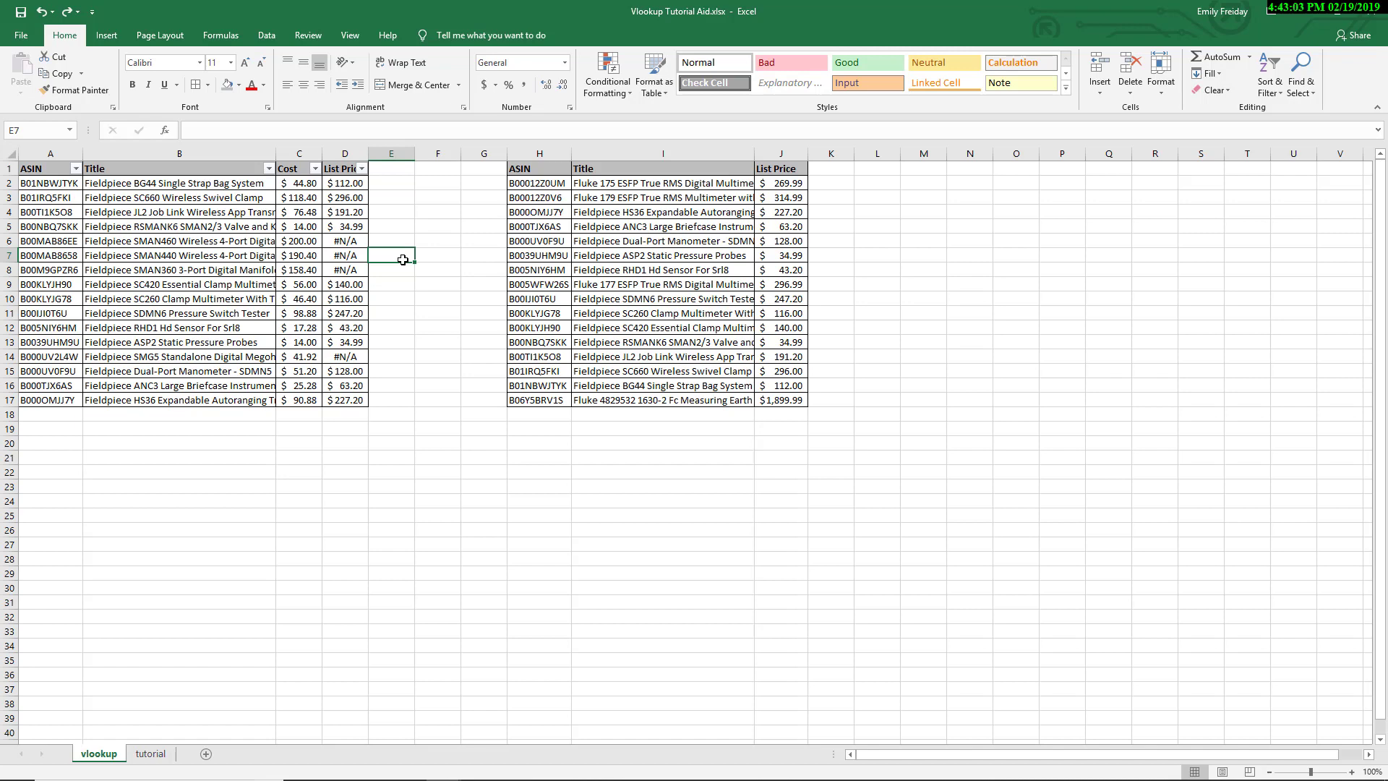
# - Clear the pasted List Price values from D2:D17 in the first table
pyautogui.moveTo(341, 197); pyautogui.dragTo(342, 185)
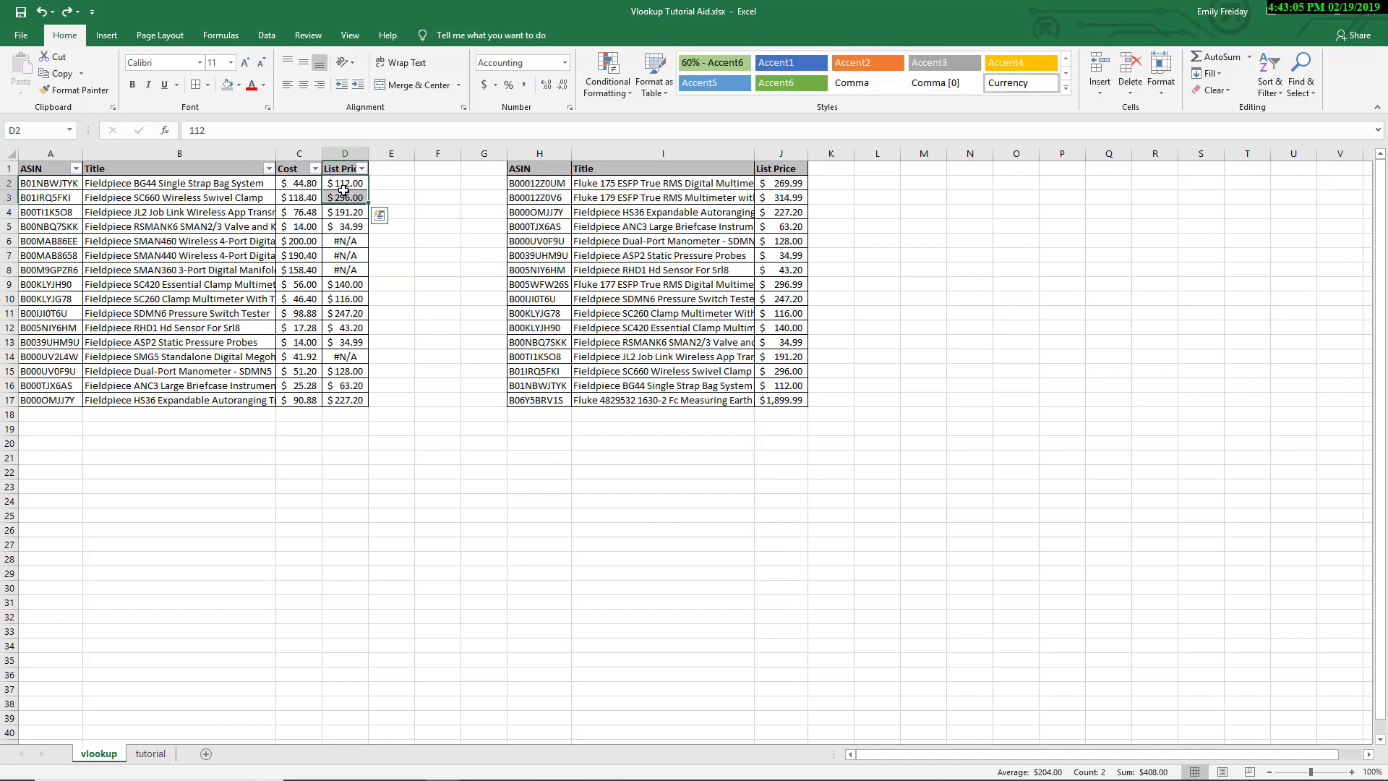
pyautogui.click(345, 193)
pyautogui.click(344, 186)
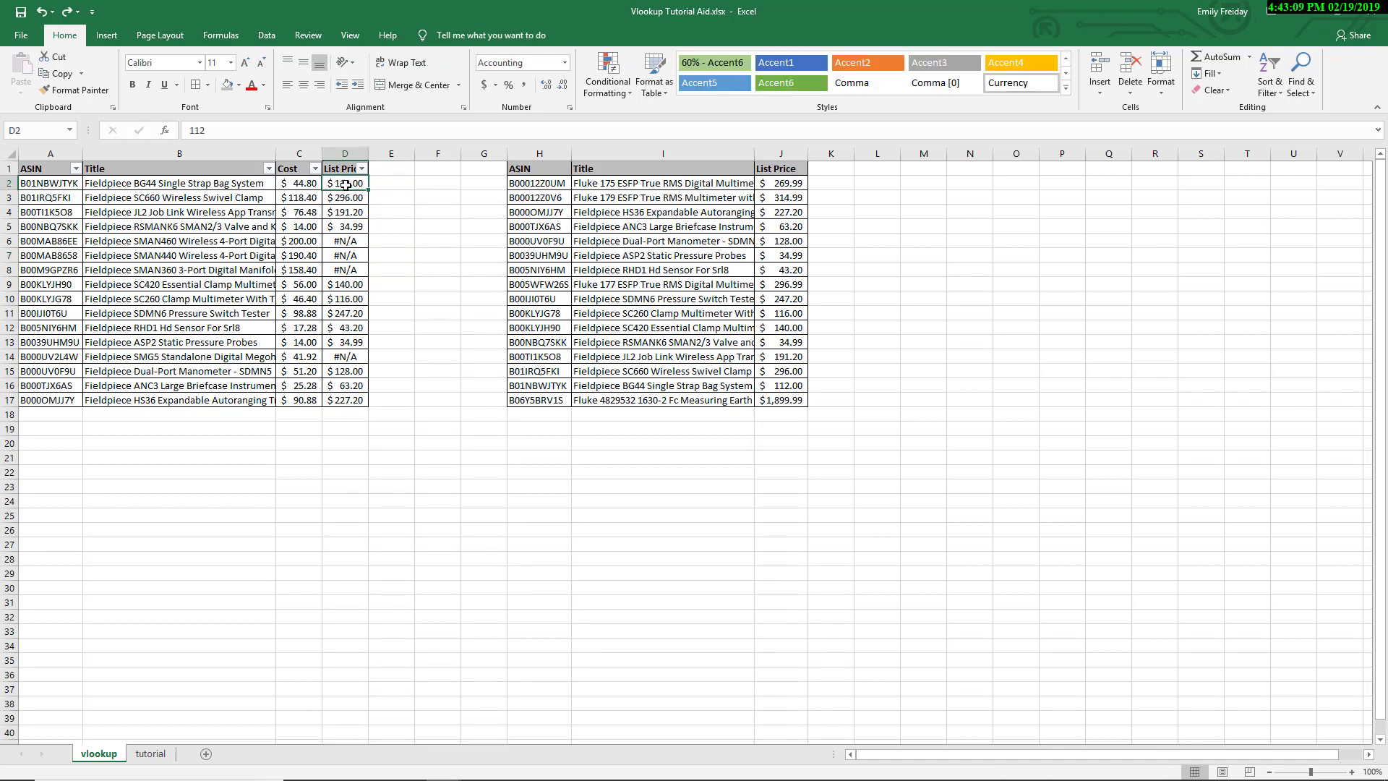
pyautogui.moveTo(344, 186); pyautogui.dragTo(356, 403)
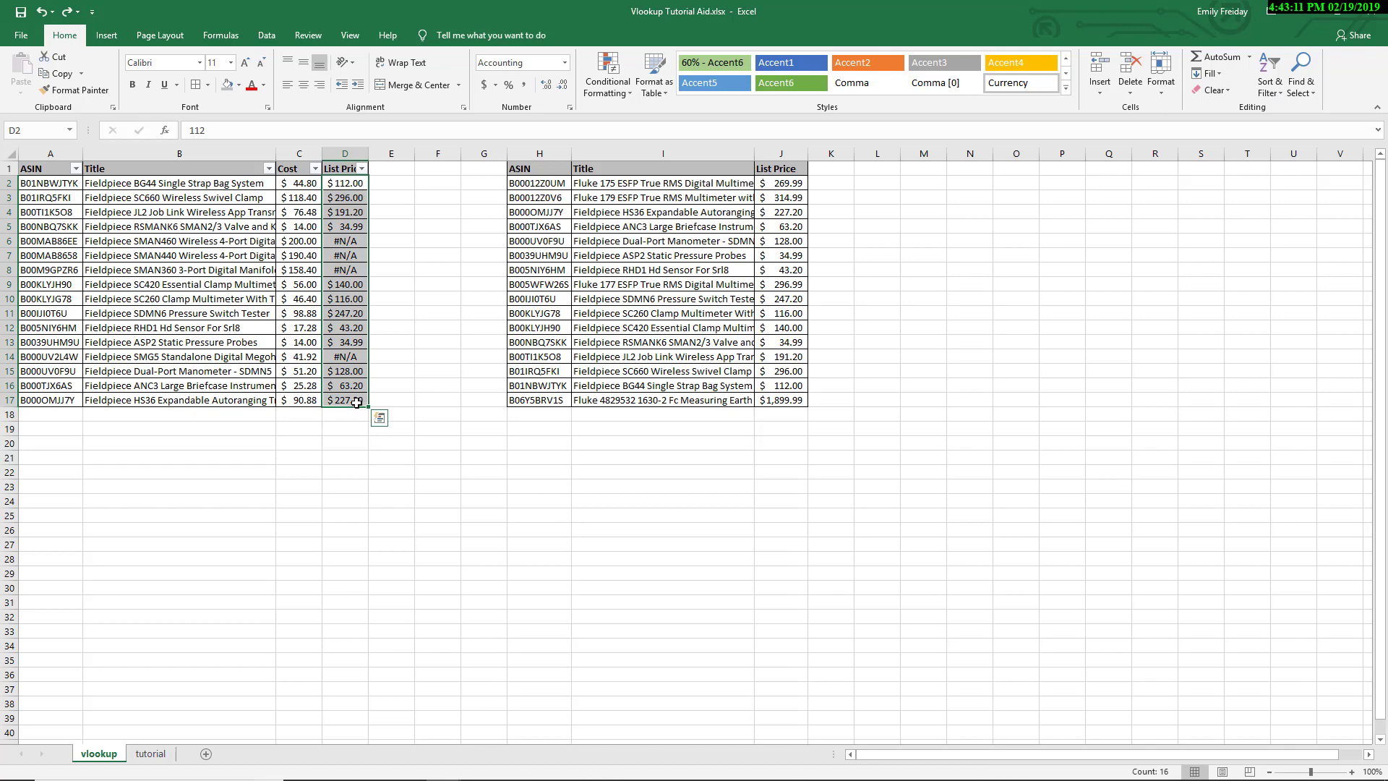
pyautogui.press('Delete')
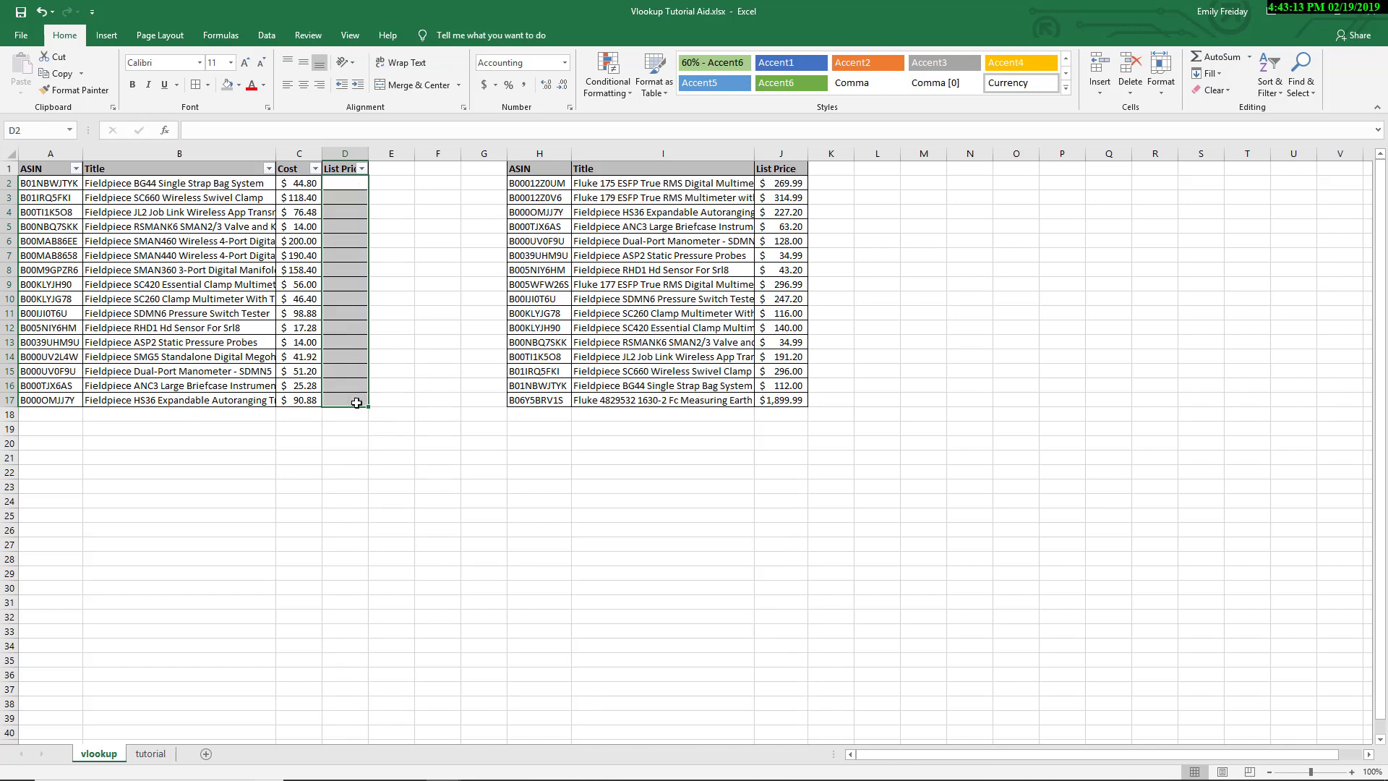